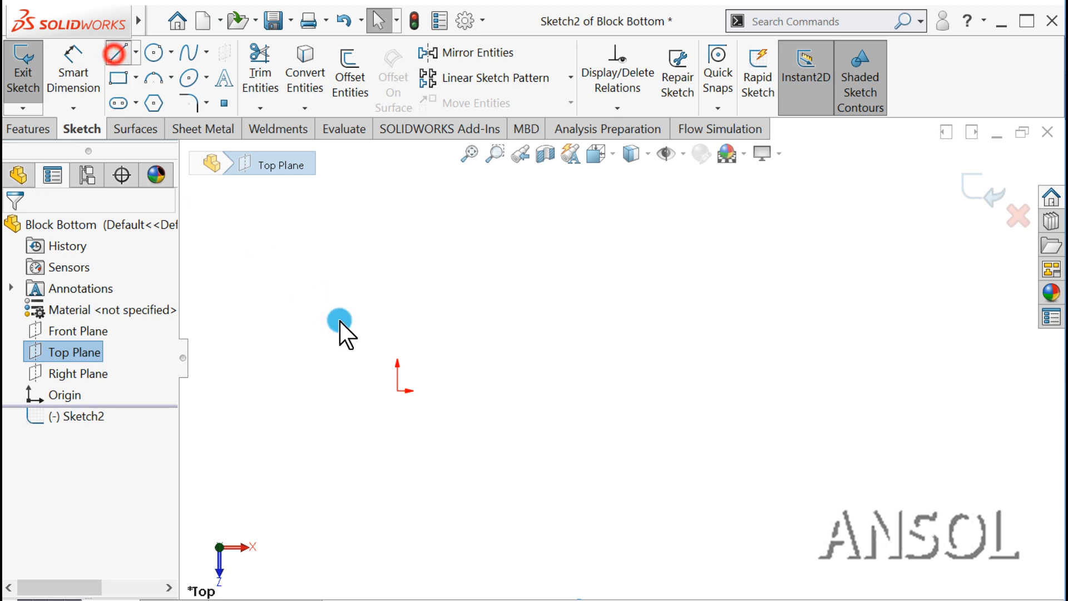
- Sketch a closed block outline from the origin, about 49 mm long, with a rectangular notch about 15 by 11 mm in its right side
left_click(400, 391)
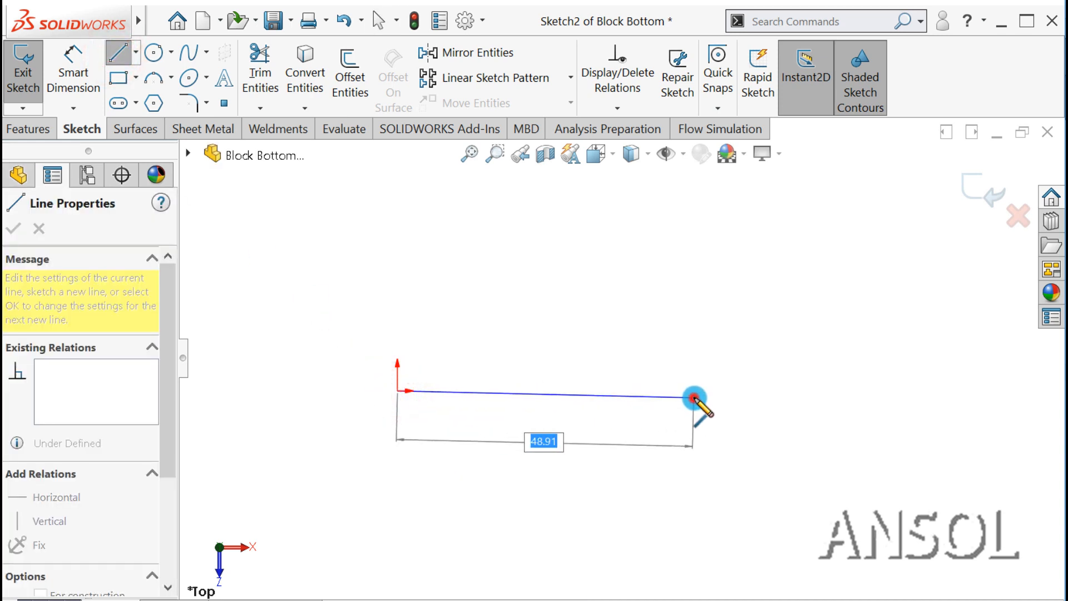
left_click(695, 398)
left_click(694, 345)
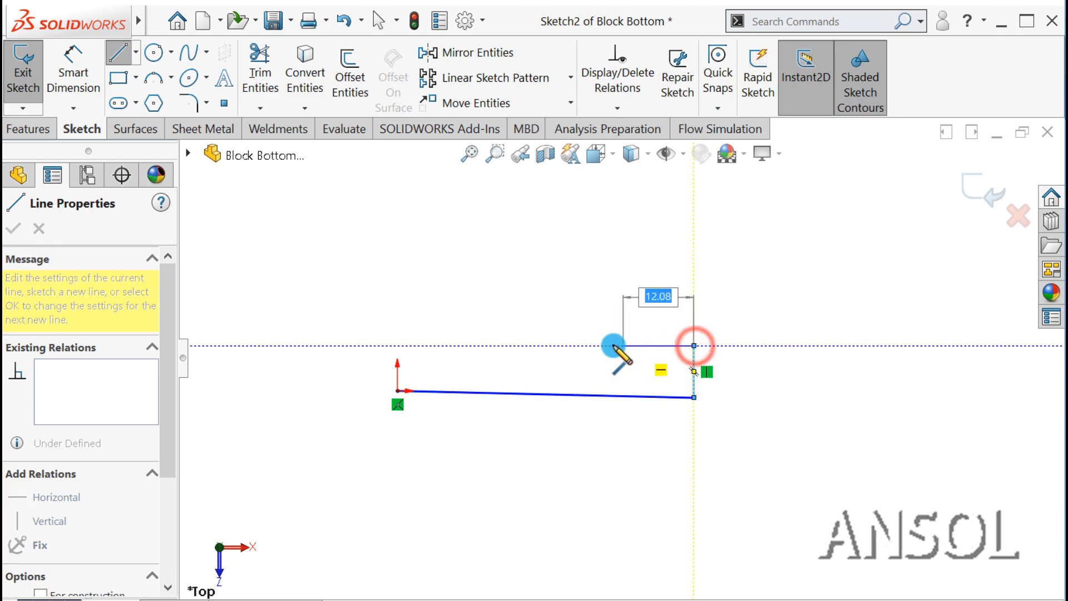
left_click(604, 345)
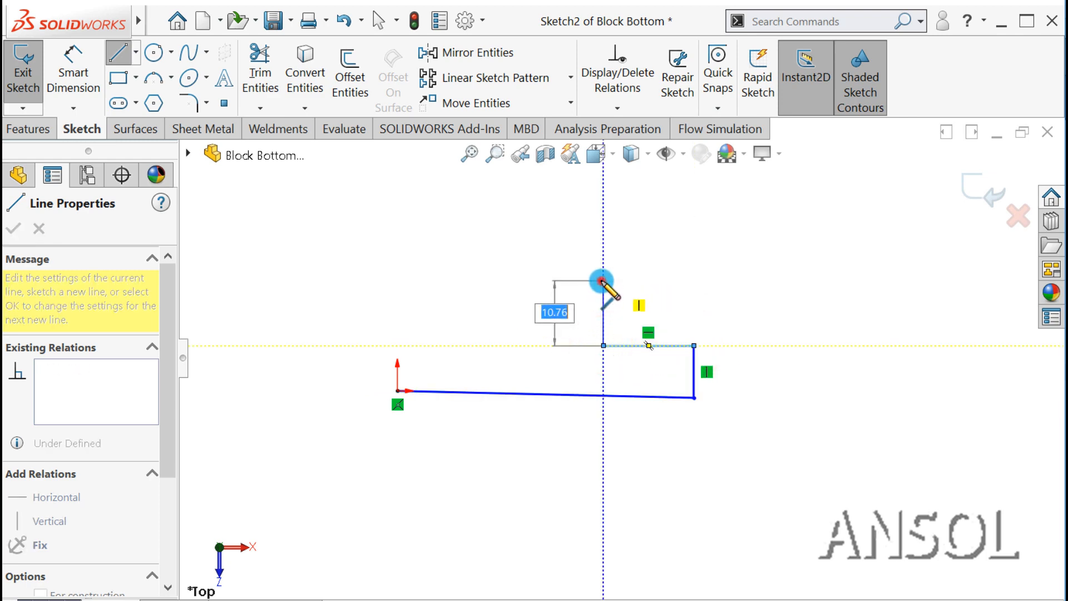
left_click(604, 281)
left_click(694, 280)
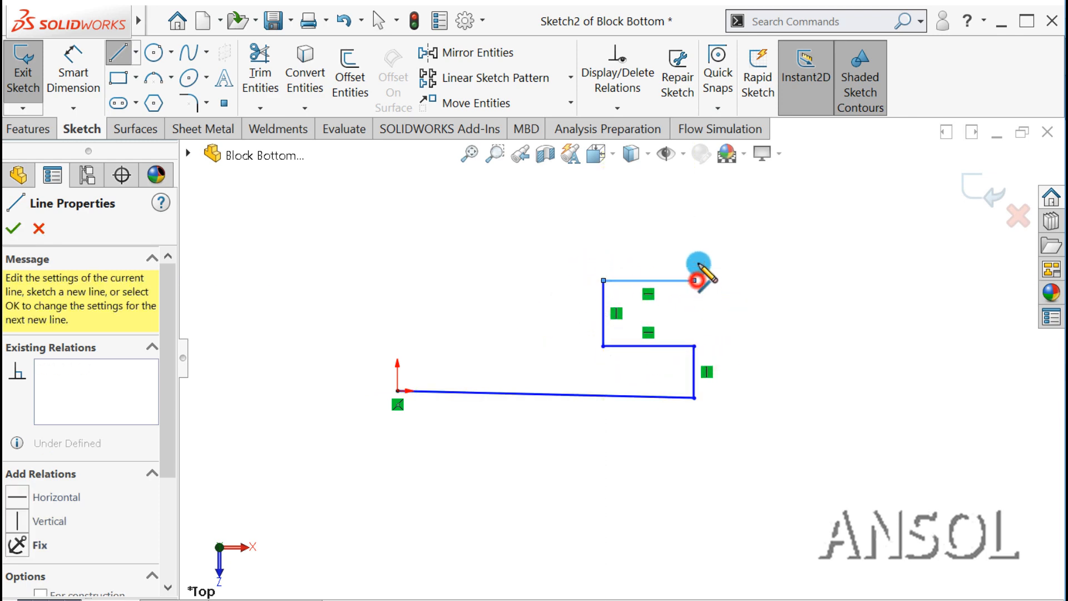
left_click(696, 217)
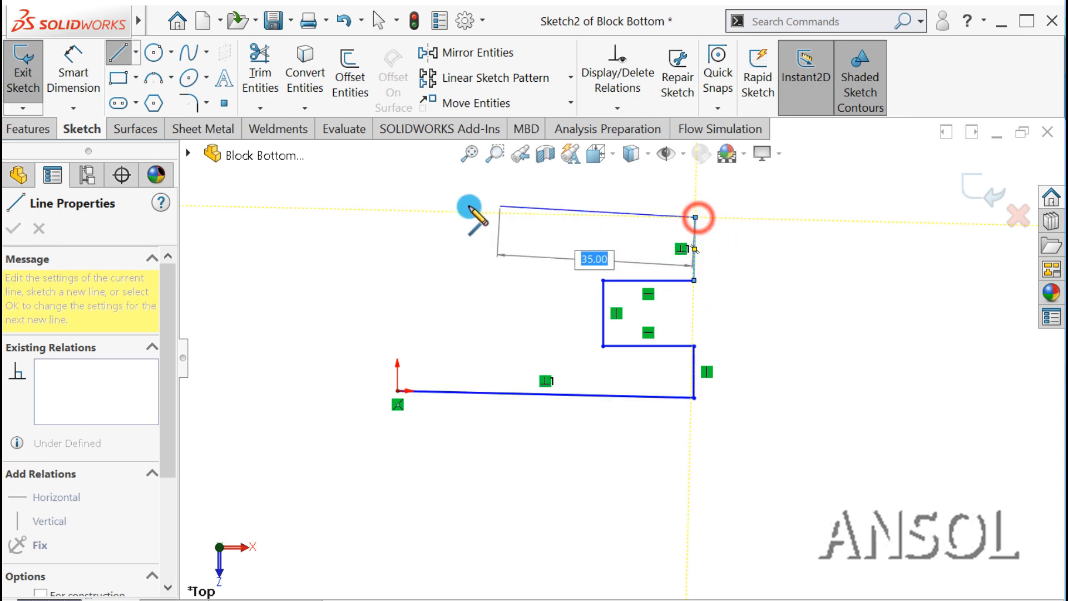
left_click(399, 211)
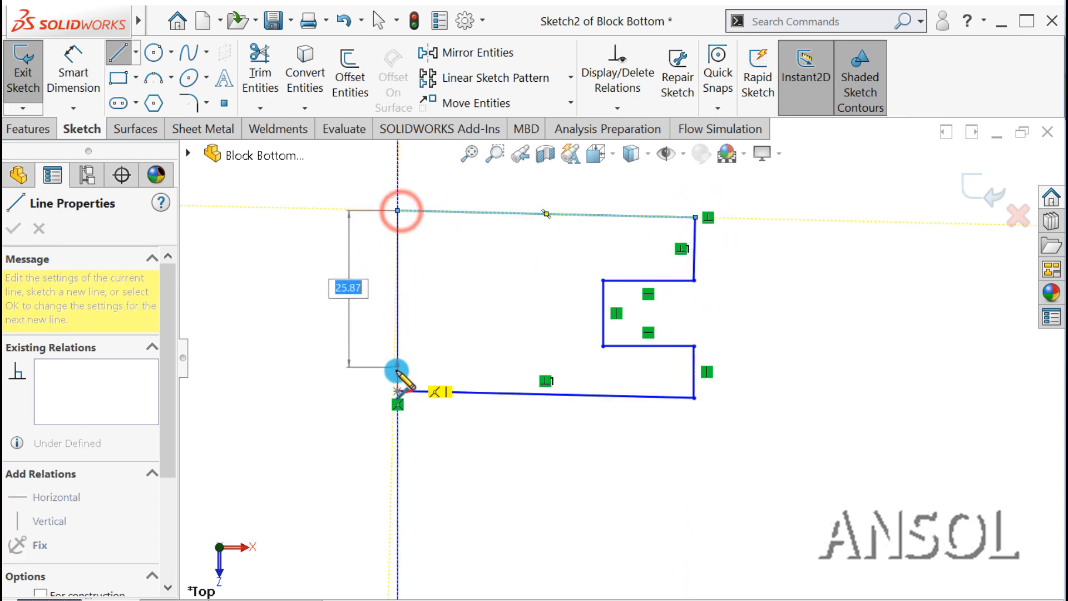
left_click(397, 392)
key("Escape")
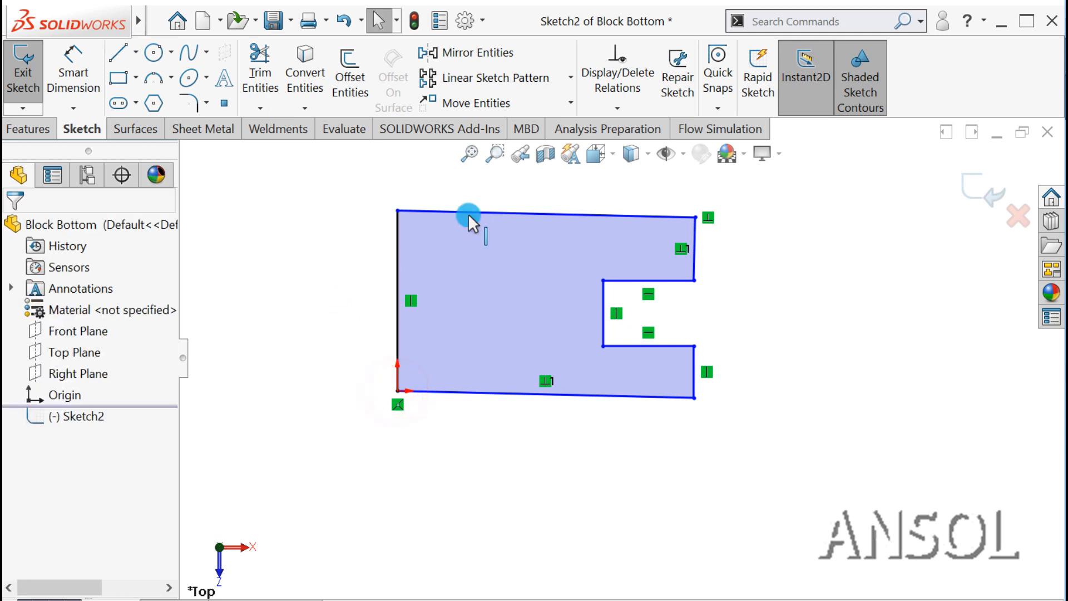
scroll(472, 212, "down", 1)
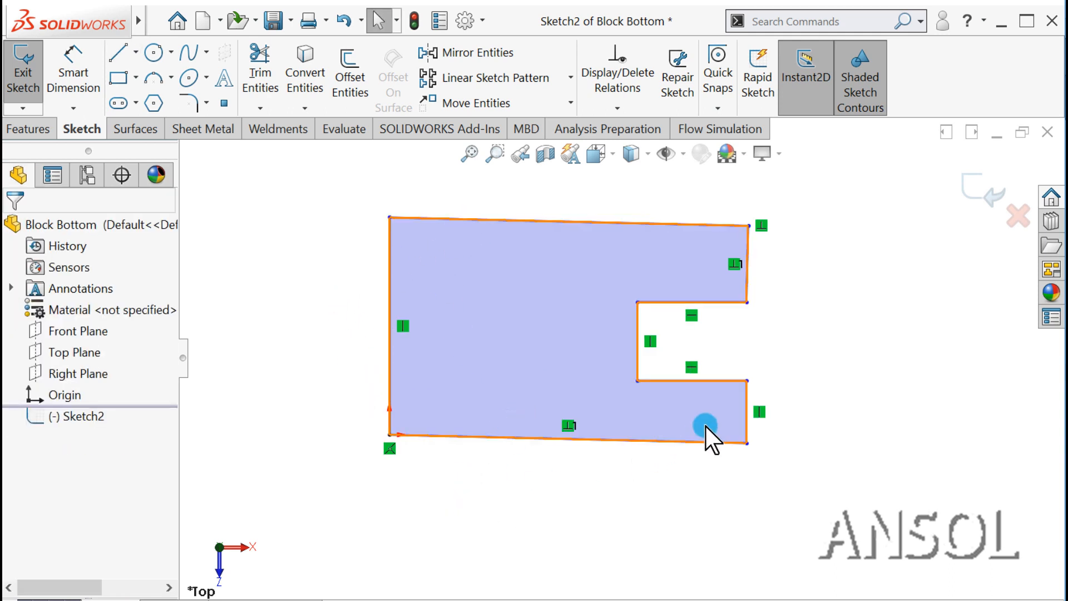
- Make the two short right-hand vertical edges equal in length, and likewise the notch's two horizontal edges
left_click(745, 415)
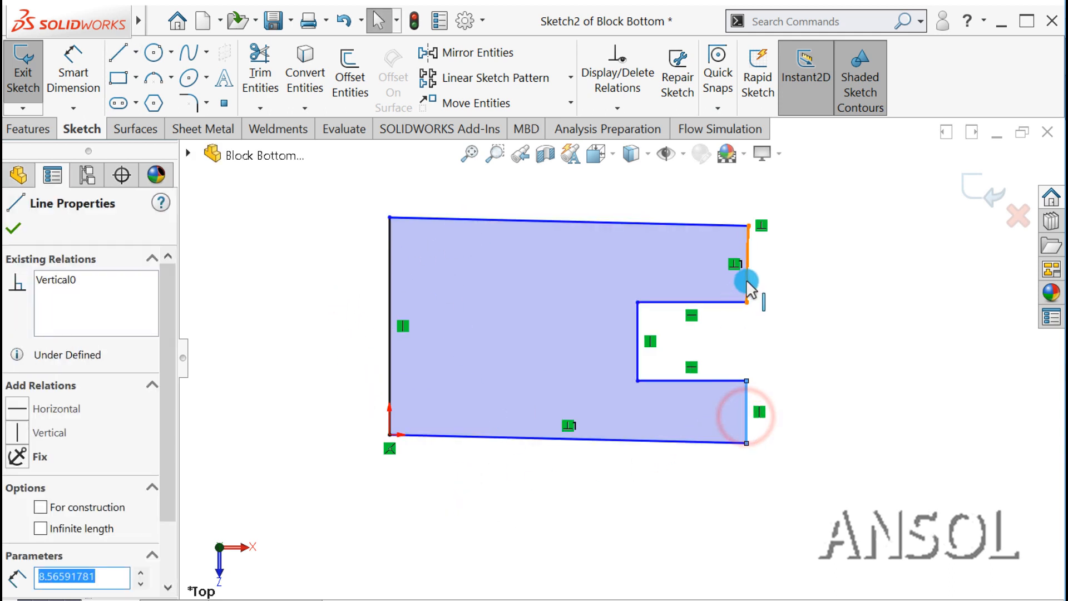
left_click(747, 281, "ctrl")
left_click(928, 209)
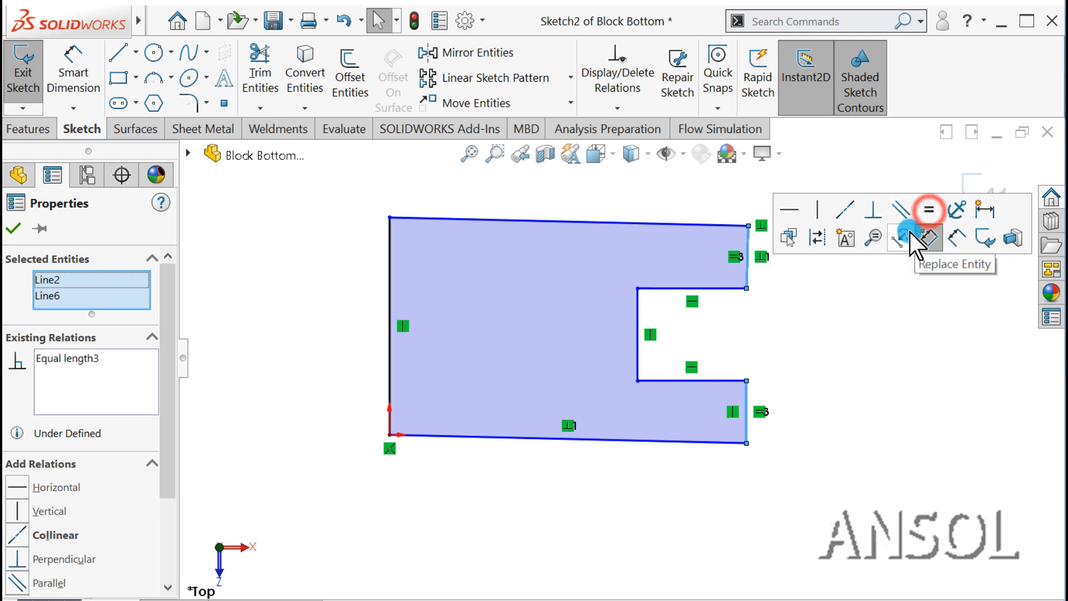
left_click(798, 336)
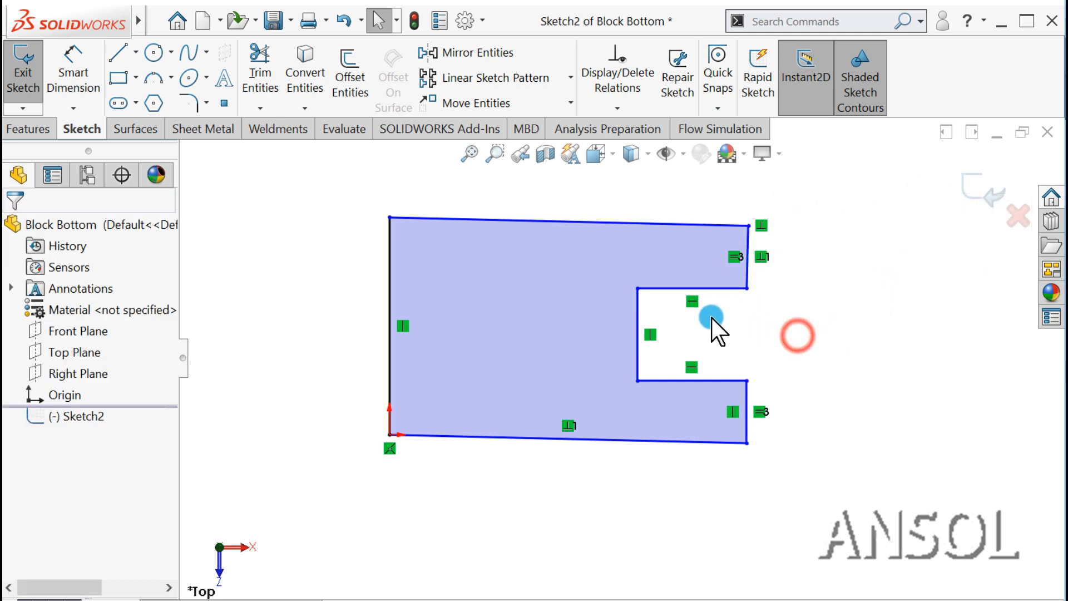
left_click(696, 288)
left_click(688, 382, "ctrl")
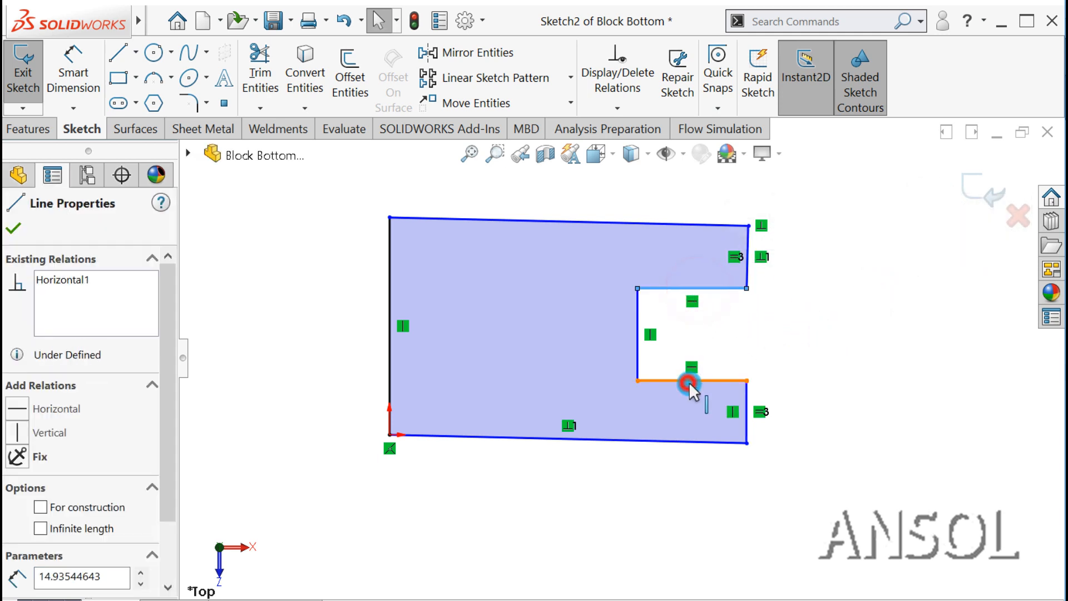
left_click(851, 458)
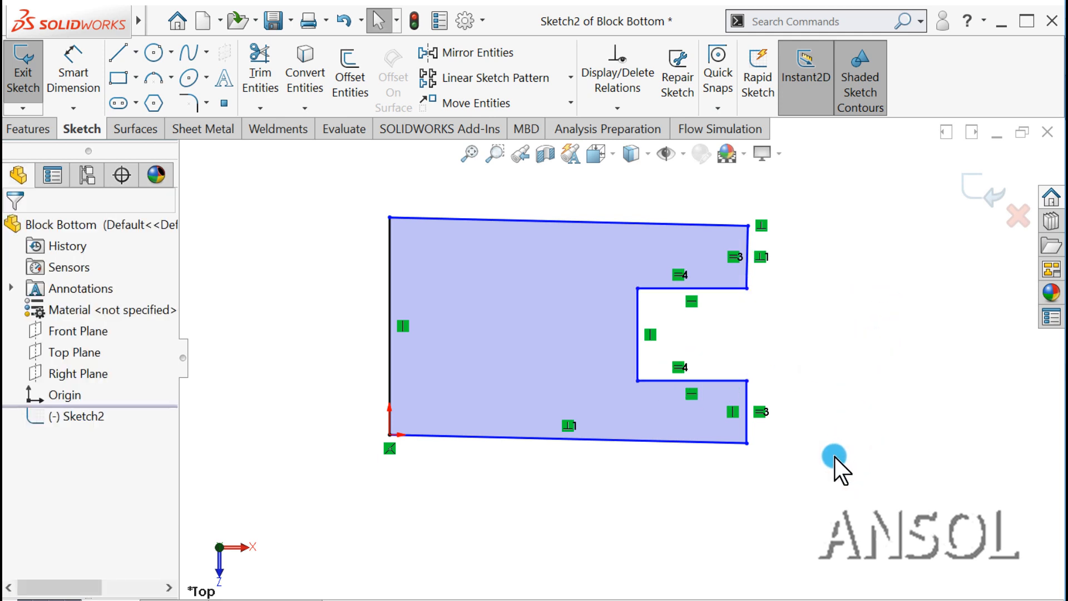
- Constrain the slanted bottom line of the outline to be horizontal
left_click(585, 440)
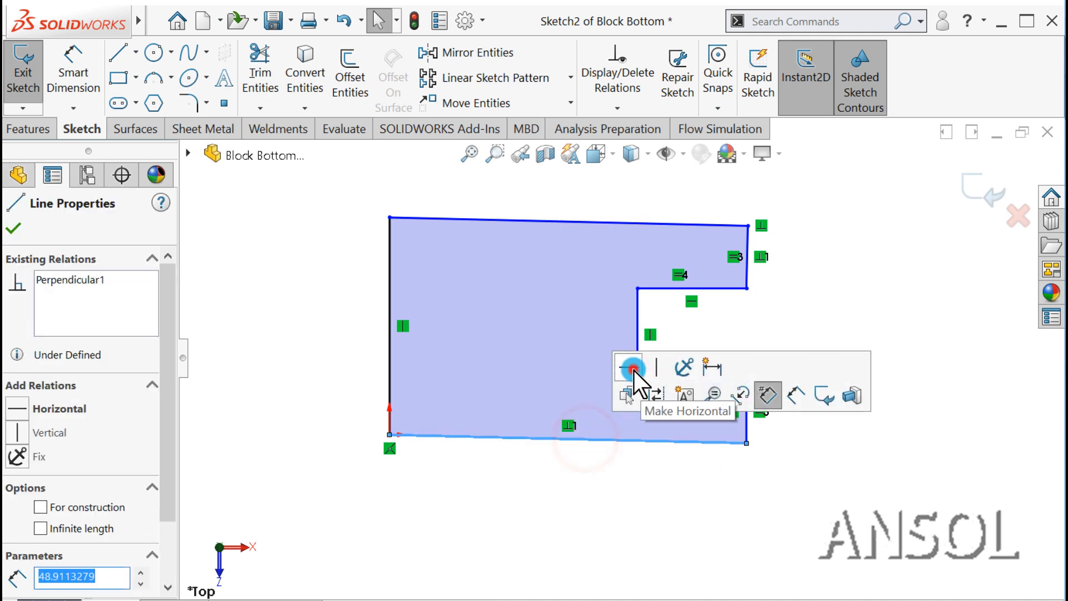
left_click(631, 370)
left_click(543, 501)
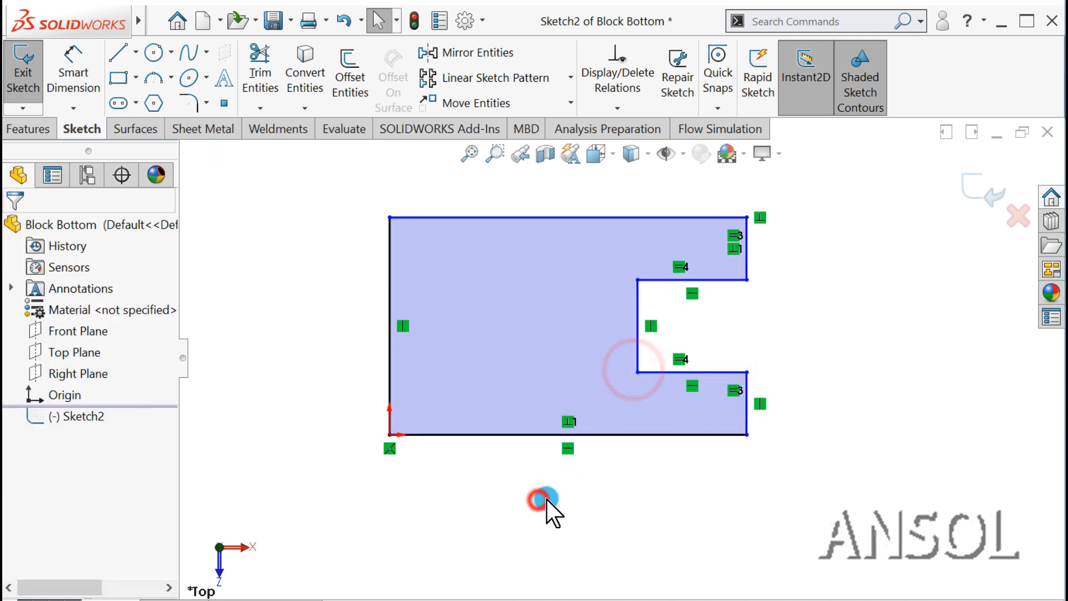
- Dimension the outline's bottom edge as 60 mm and the short right edge below the notch as 10 mm
left_click(68, 55)
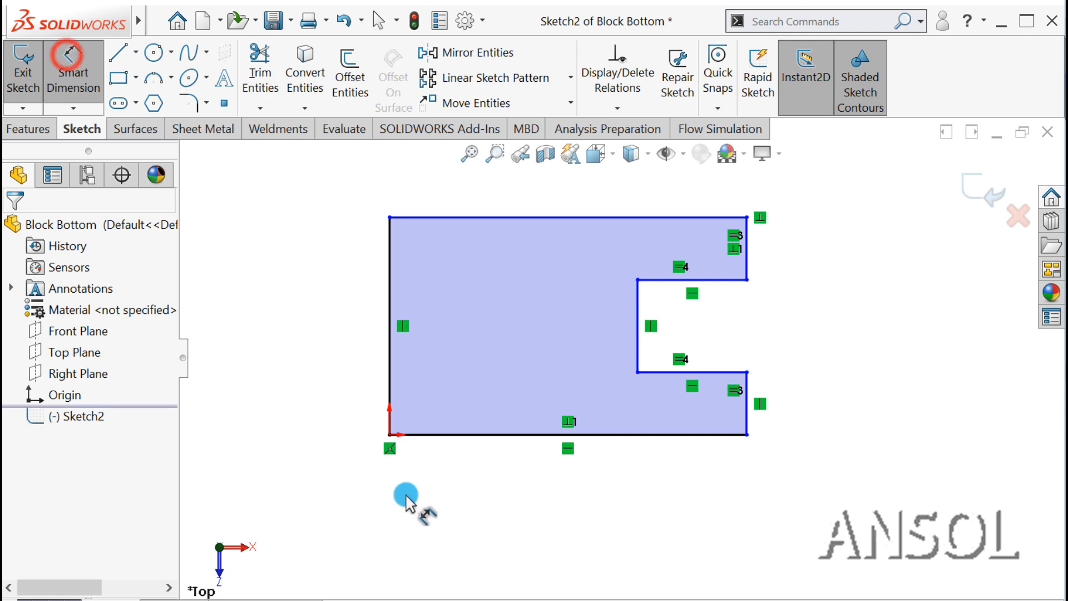
left_click(496, 435)
left_click(502, 499)
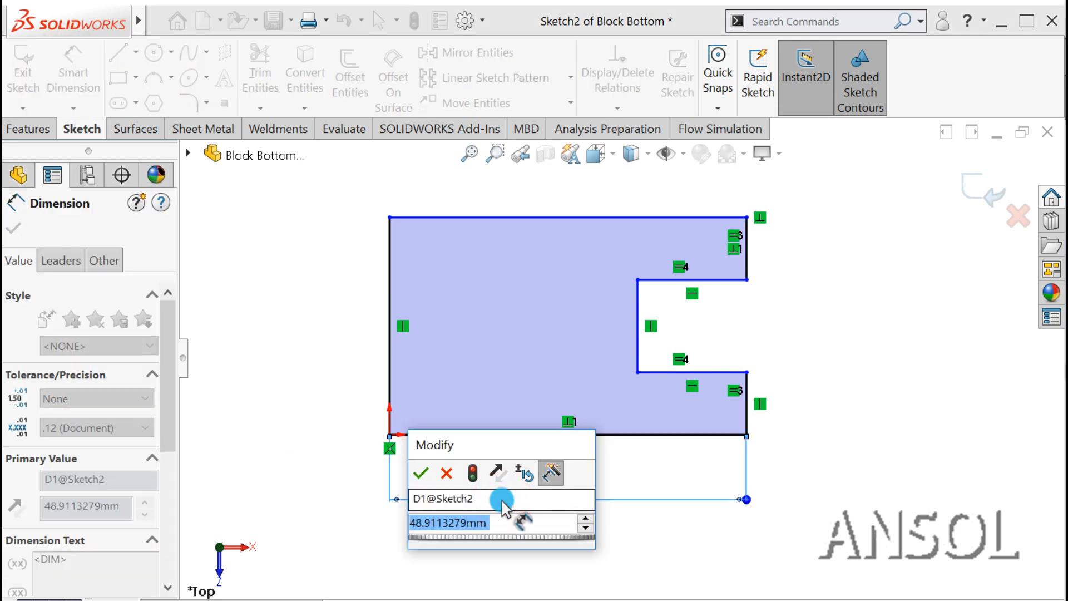
type("60")
key("Return")
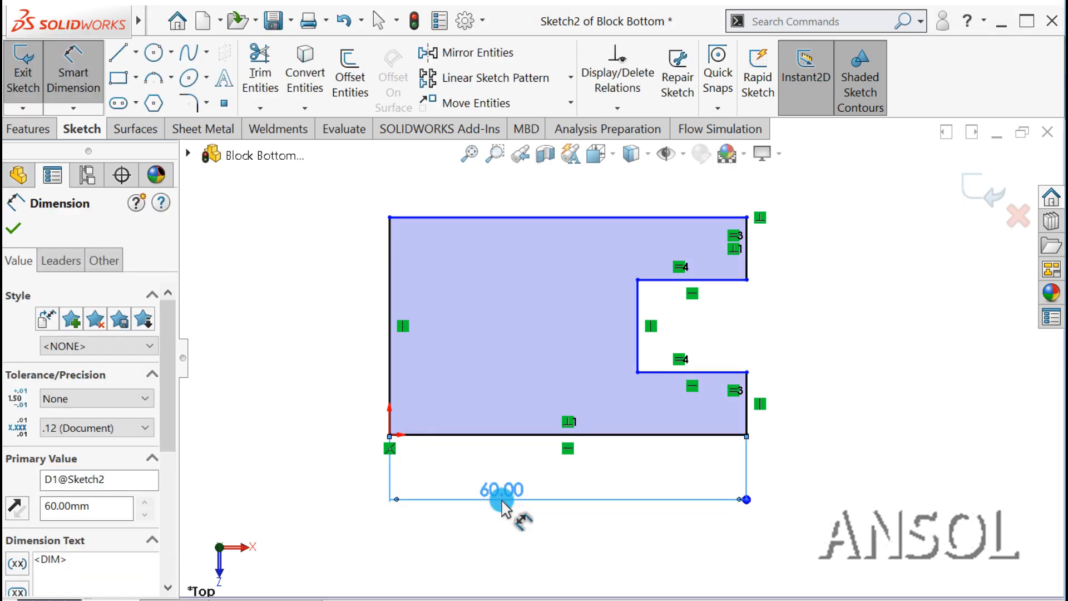
left_click(746, 412)
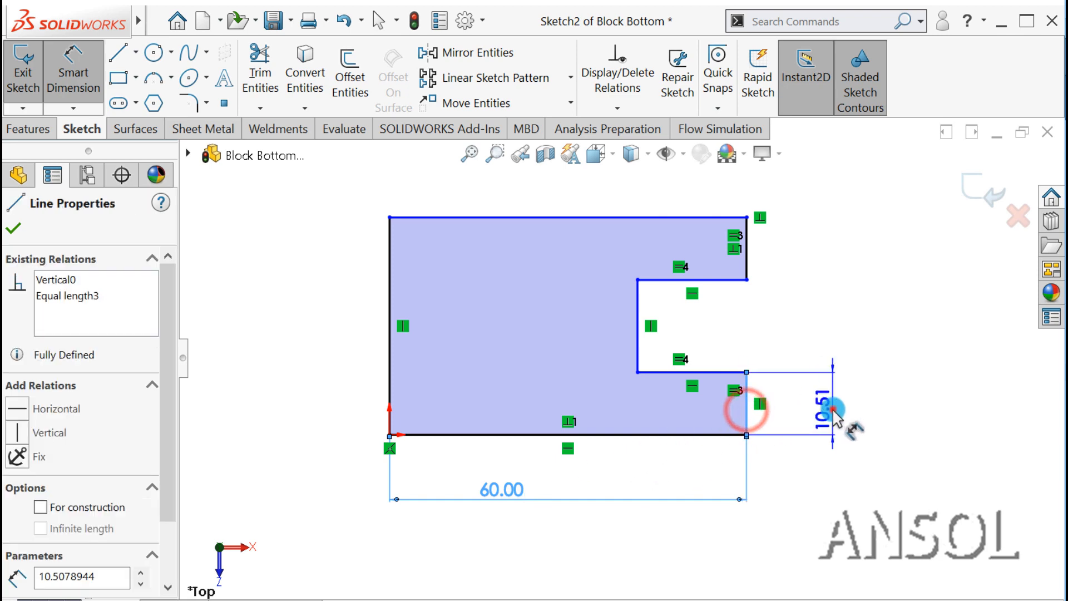
left_click(826, 420)
type("10")
key("Return")
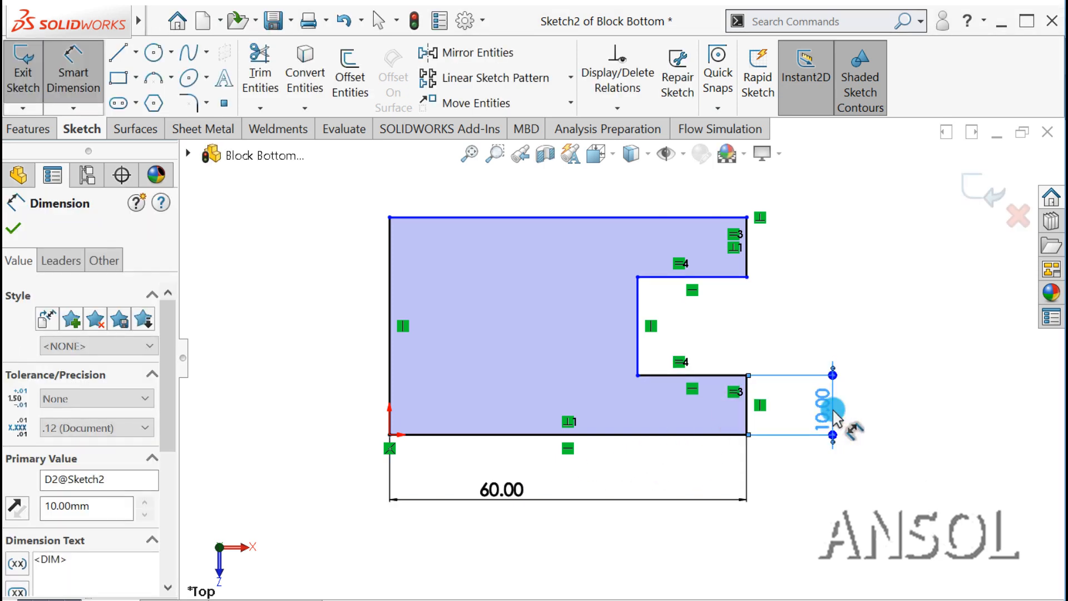
- Dimension the outline's left edge as 40 mm and the notch's upper horizontal edge as 20 mm
left_click(390, 336)
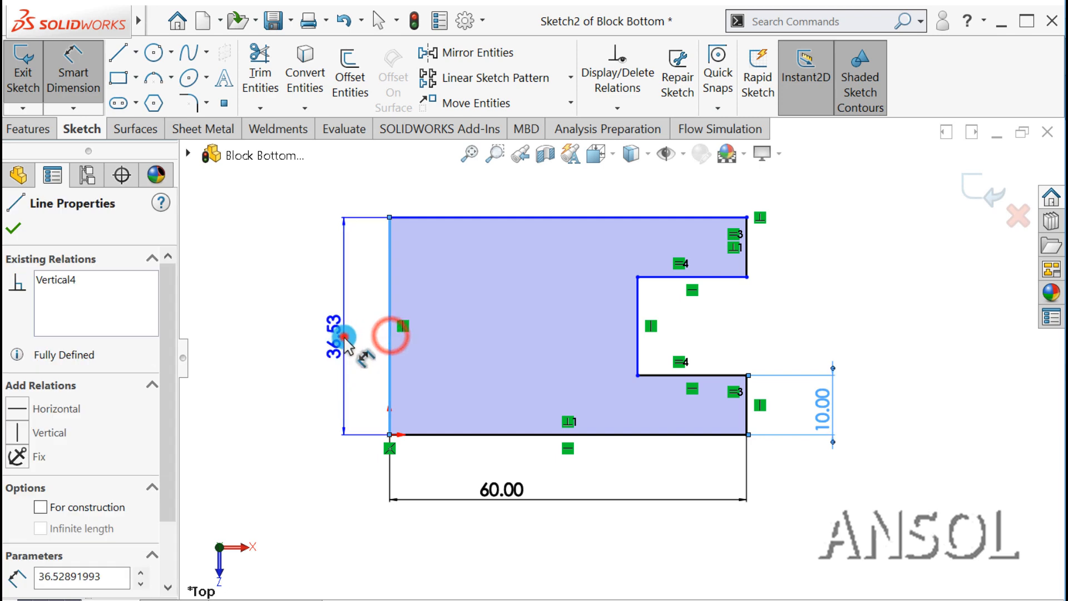
left_click(345, 337)
type("40")
key("Return")
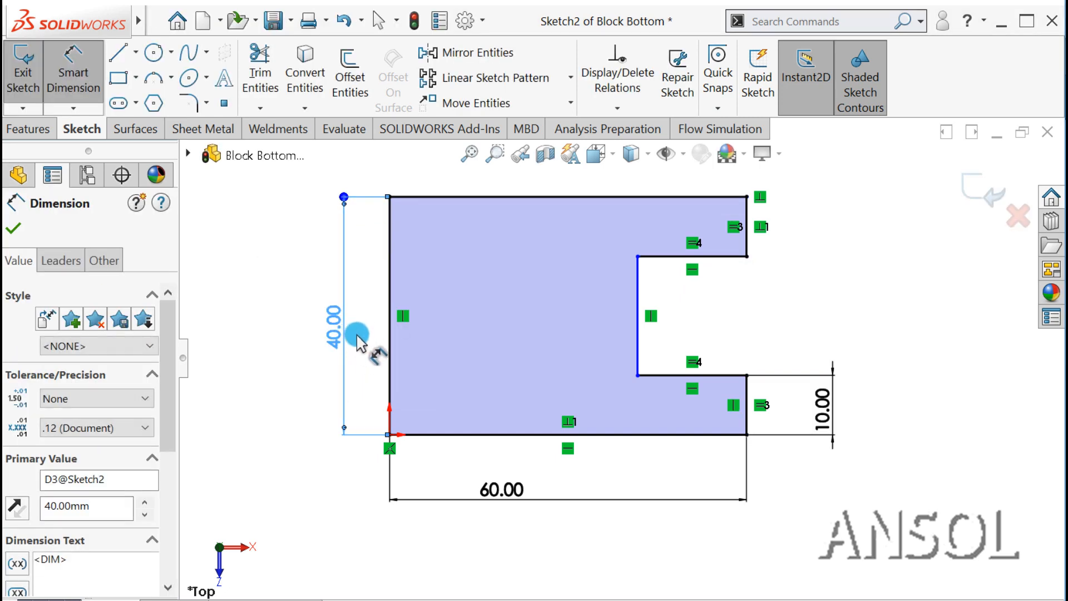
left_click(677, 255)
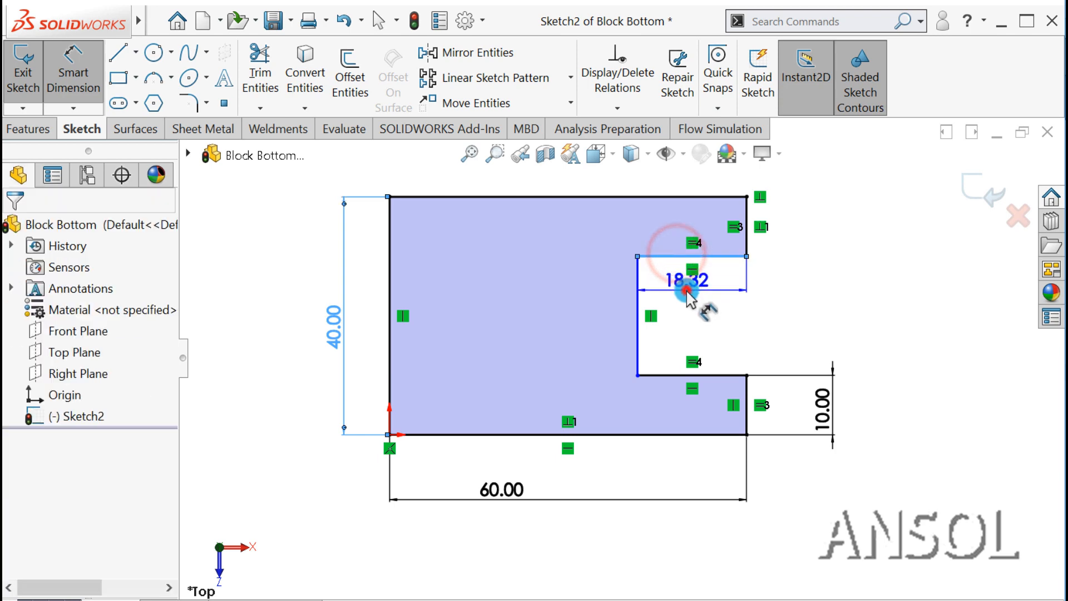
left_click(684, 286)
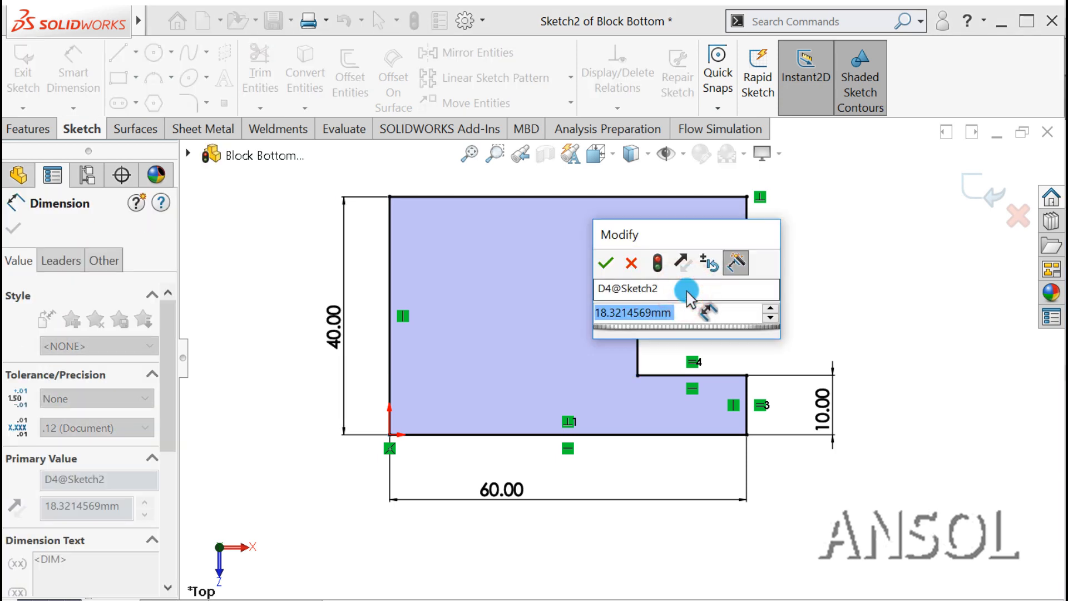
type("20")
key("Return")
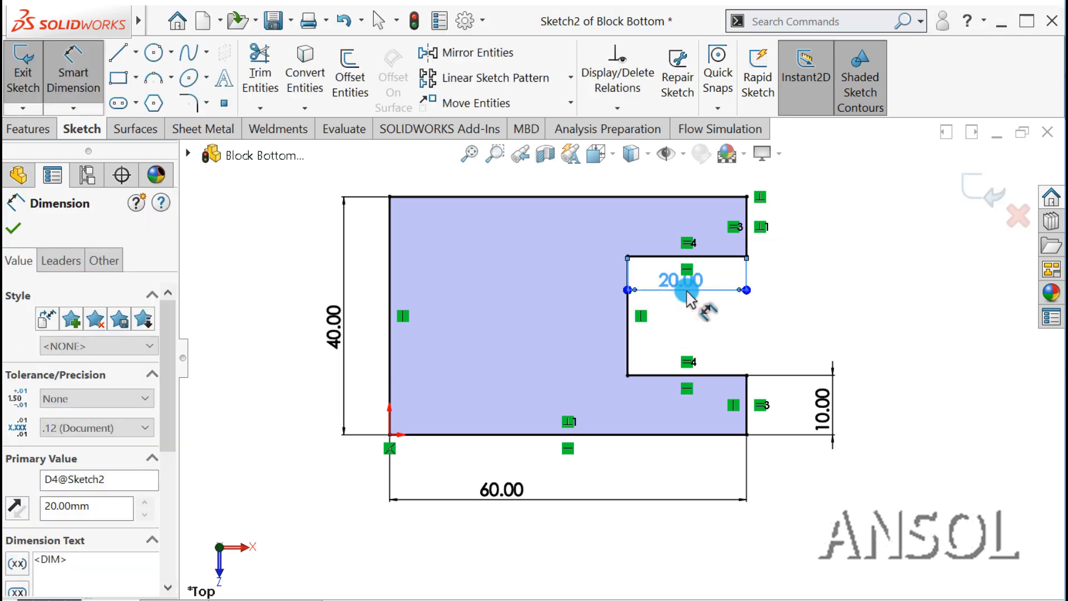
left_click(9, 224)
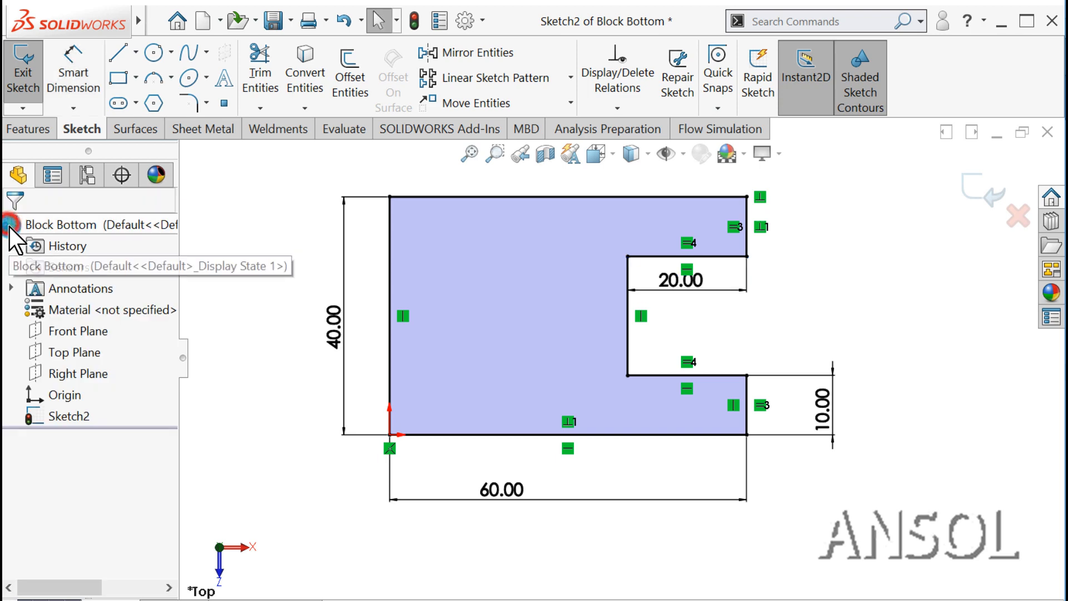
- Draw a horizontal centerline from the midpoint of the left edge to the midpoint of the notch's inner vertical edge
left_click(136, 52)
left_click(125, 100)
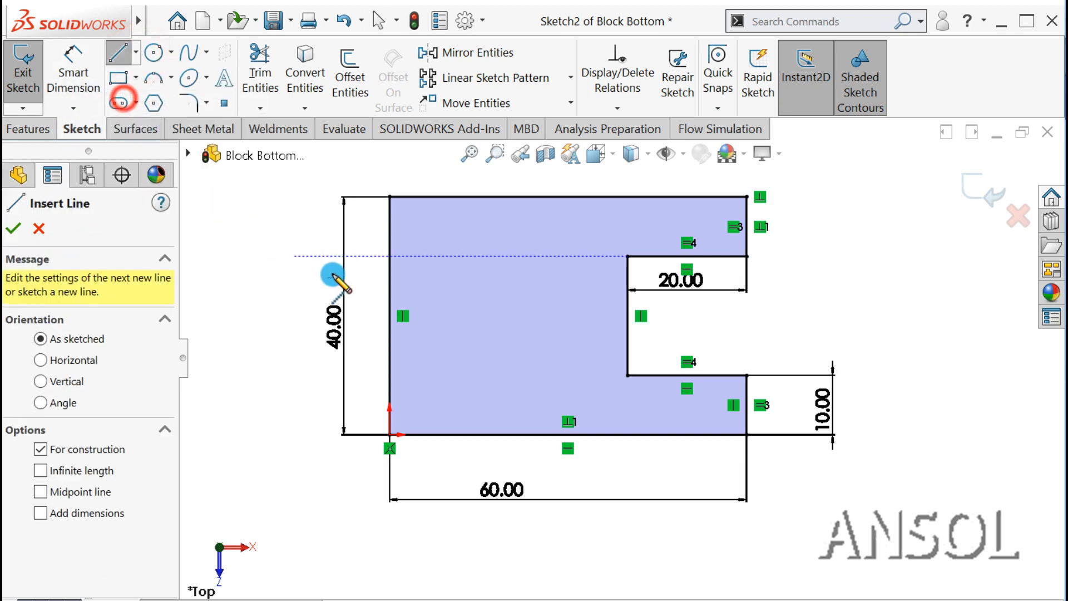
left_click(391, 316)
left_click(628, 315)
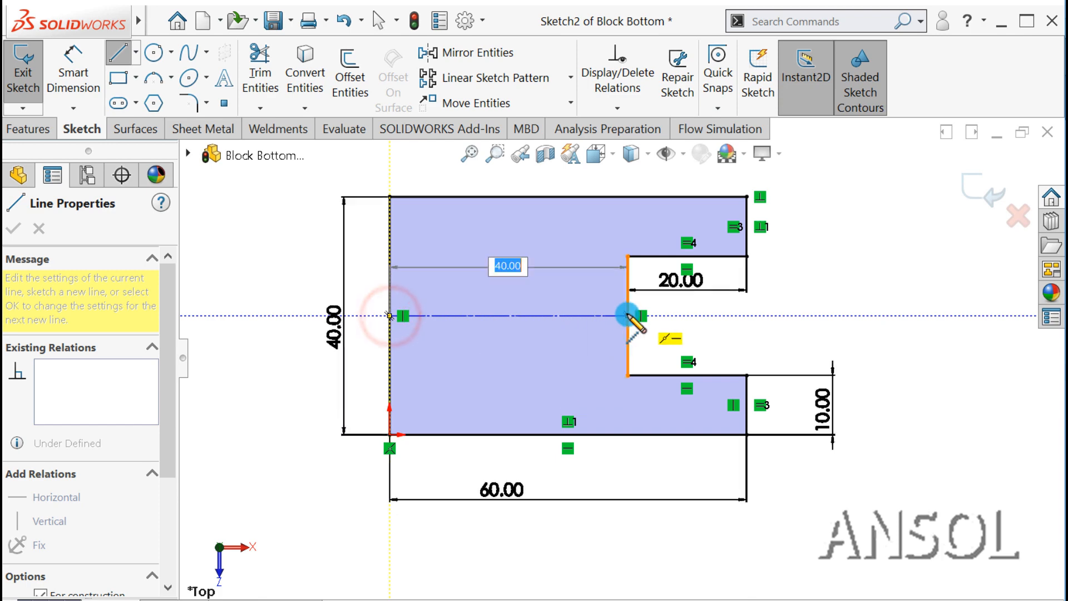
key("Escape")
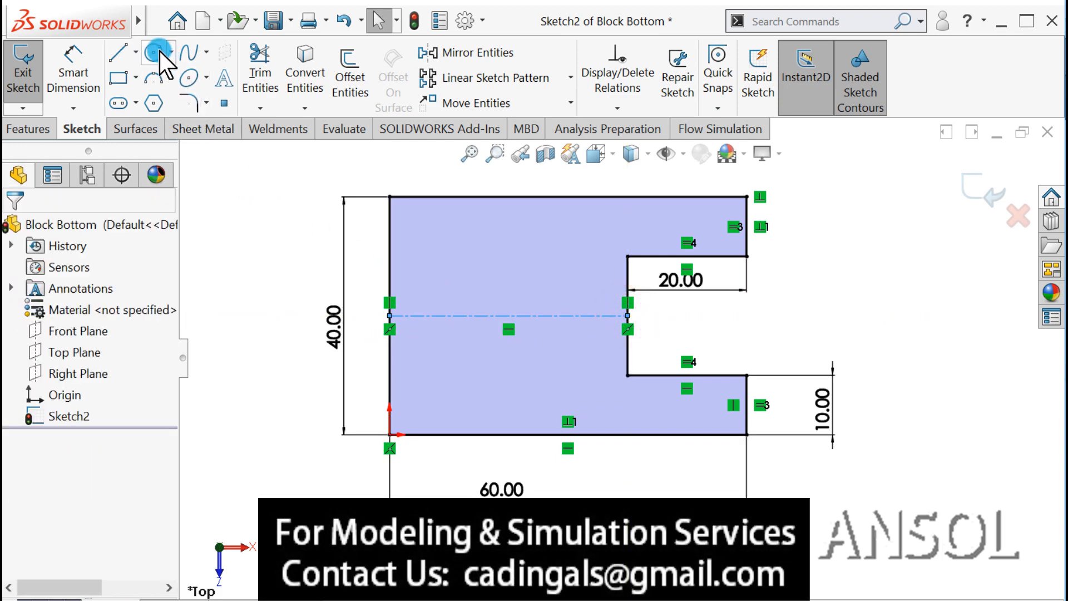
- Sketch a circle centred on the centerline in the left half of the block and set its diameter to 15 mm
mouse_move(471, 315)
left_mouse_down()
mouse_move(477, 368)
mouse_move(470, 360)
left_mouse_up()
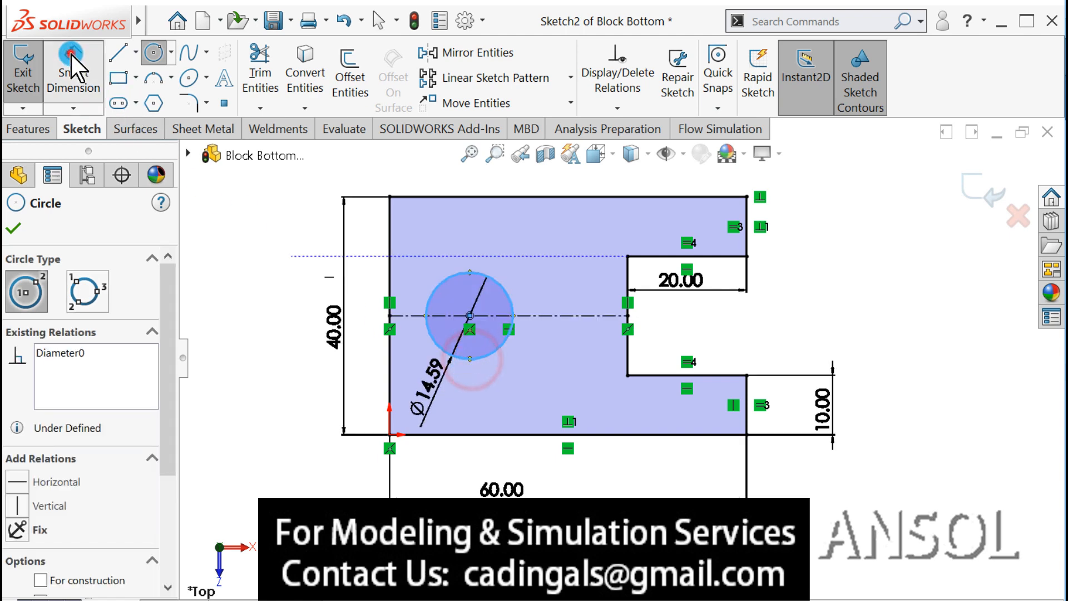
left_click(72, 56)
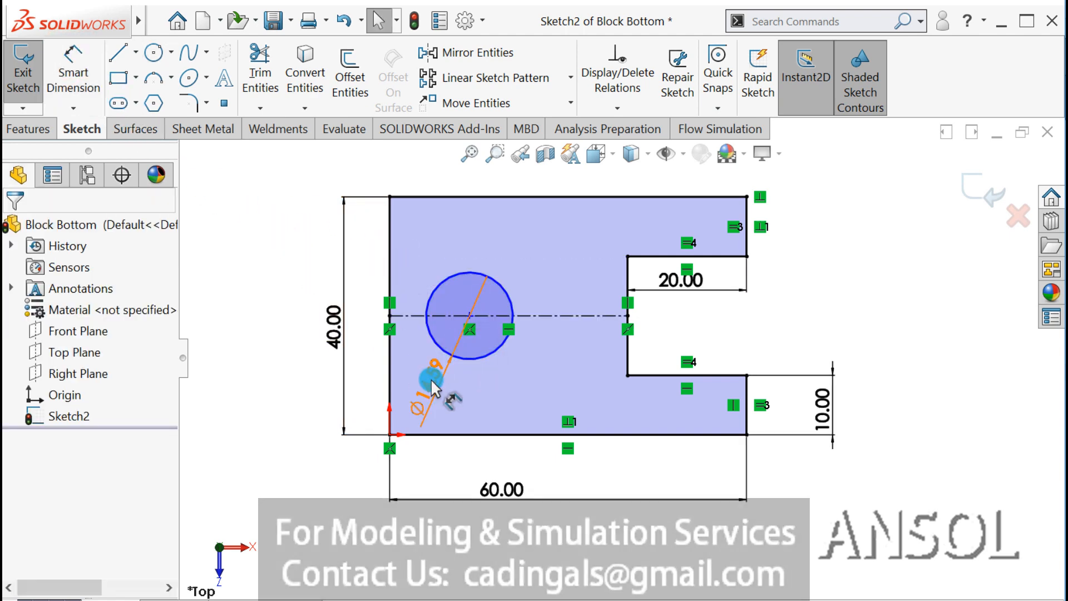
double_click(430, 379)
type("15")
key("Return")
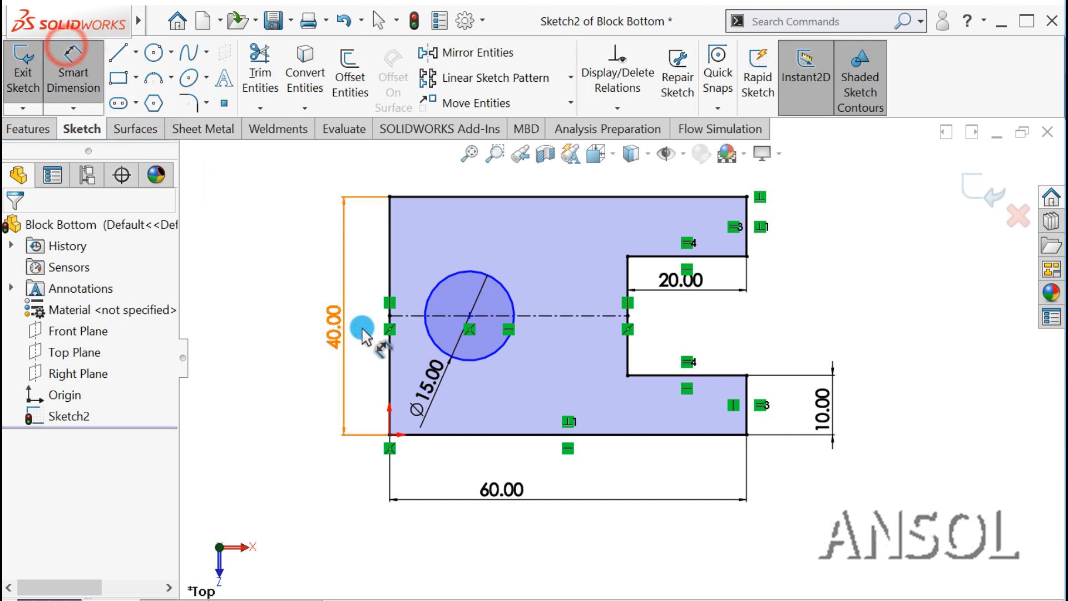
- Dimension the horizontal distance from the circle's centre to the outline's left edge as 15 mm
left_click(469, 315)
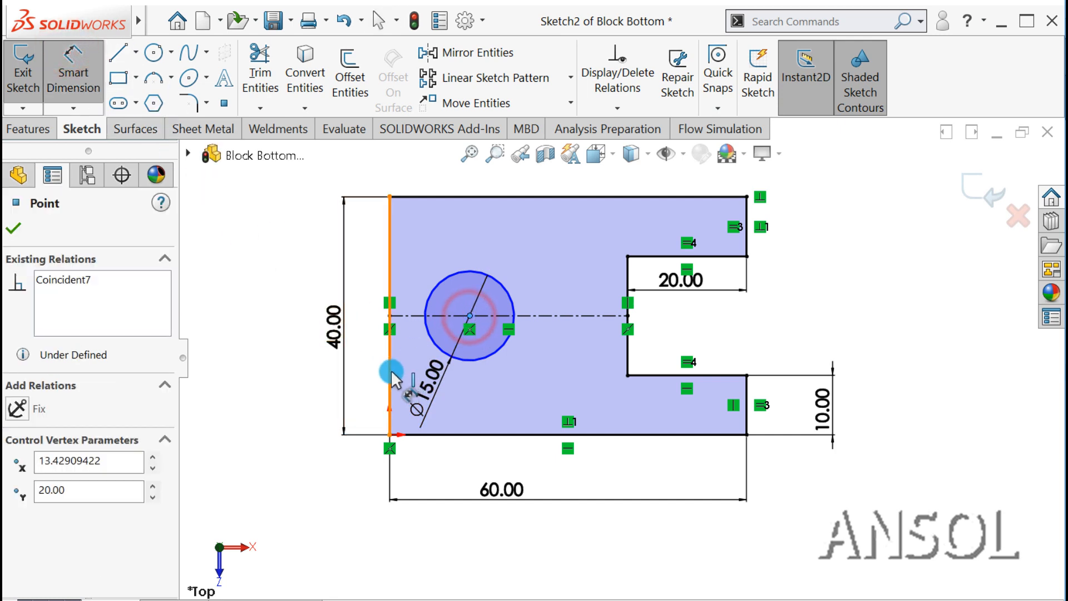
left_click(391, 369)
left_click(350, 170)
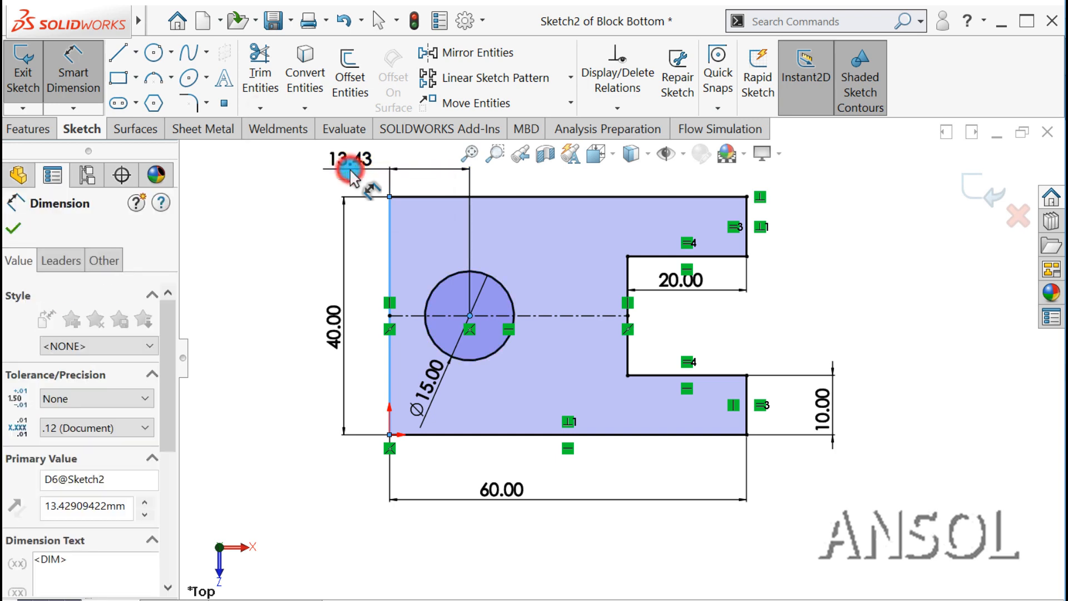
type("15")
key("Return")
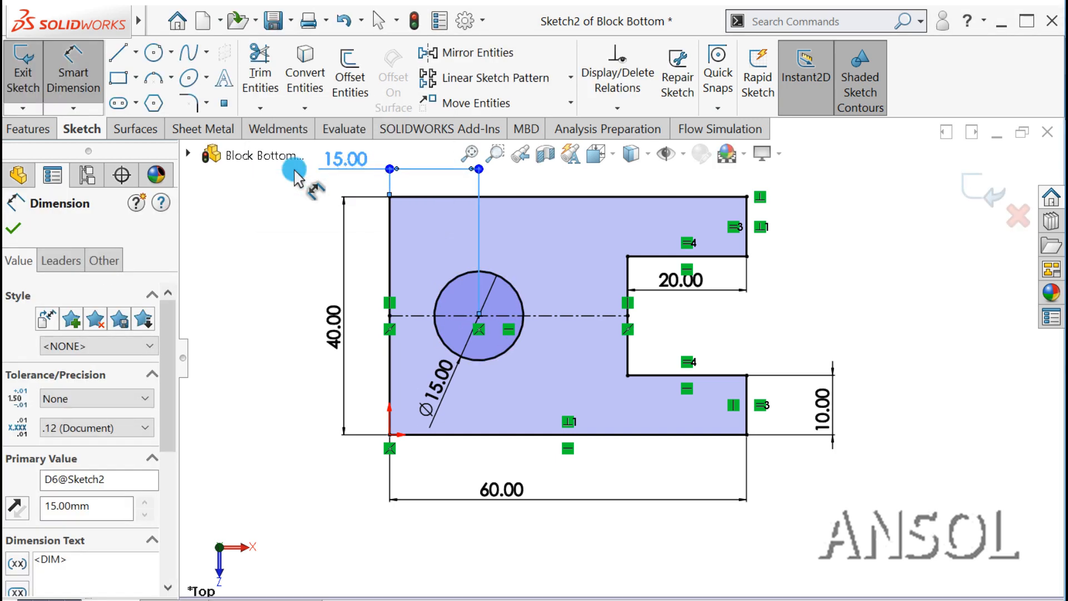
- Exit the sketch and extrude the notched profile with its hole as a 15 mm blind boss
left_click(13, 227)
scroll(557, 338, "up", 1)
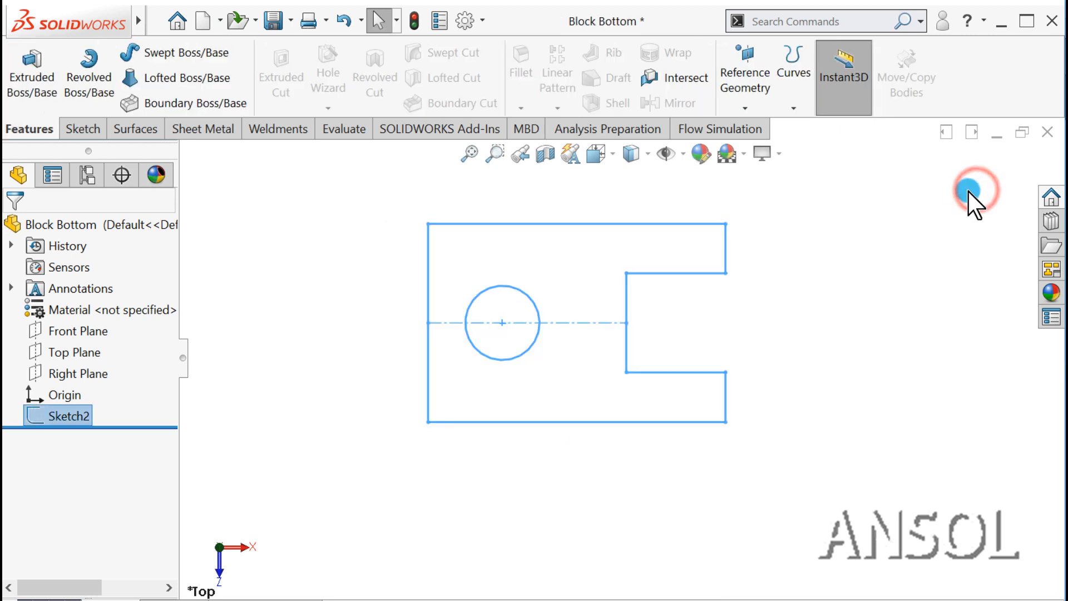
scroll(643, 200, "down", 1)
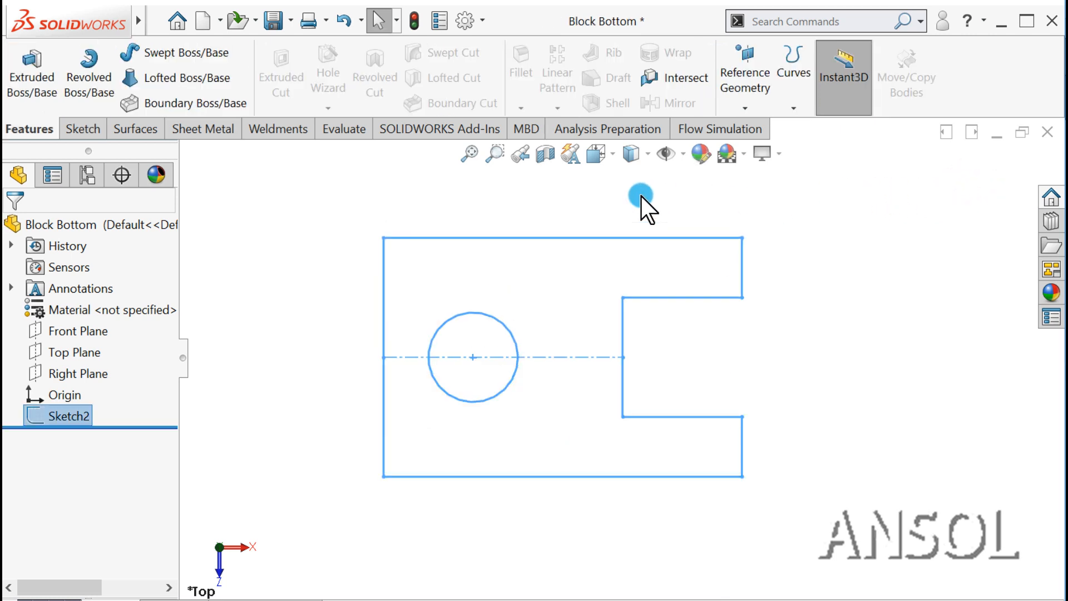
left_click(32, 71)
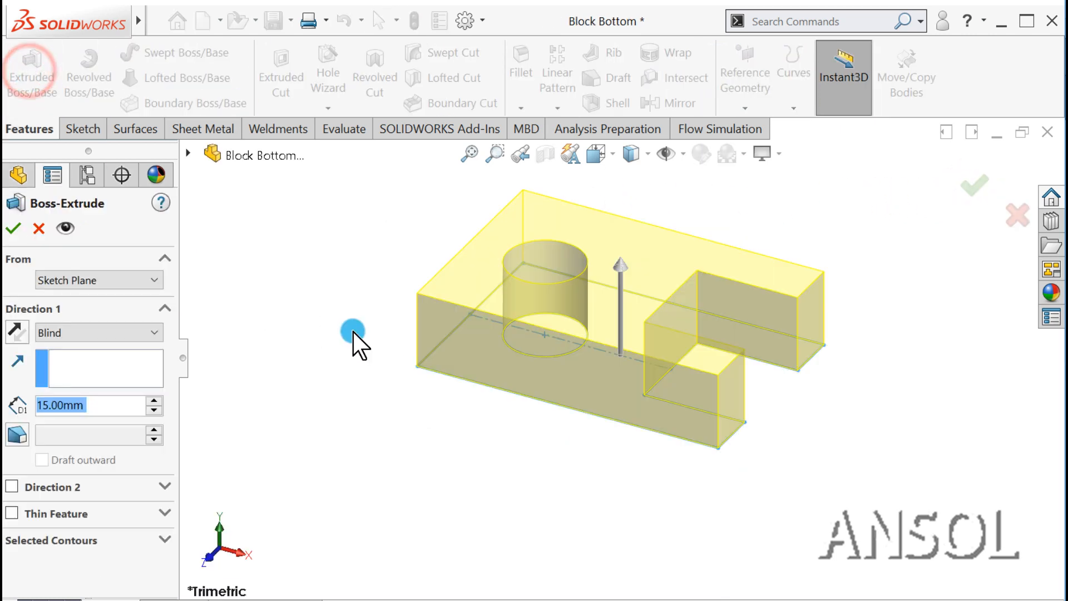
left_click(12, 228)
mouse_move(357, 446)
middle_mouse_down()
mouse_move(389, 472)
mouse_move(401, 378)
mouse_move(409, 493)
mouse_move(625, 262)
mouse_move(618, 284)
mouse_move(636, 191)
mouse_move(597, 323)
mouse_move(622, 365)
mouse_move(608, 334)
middle_mouse_up()
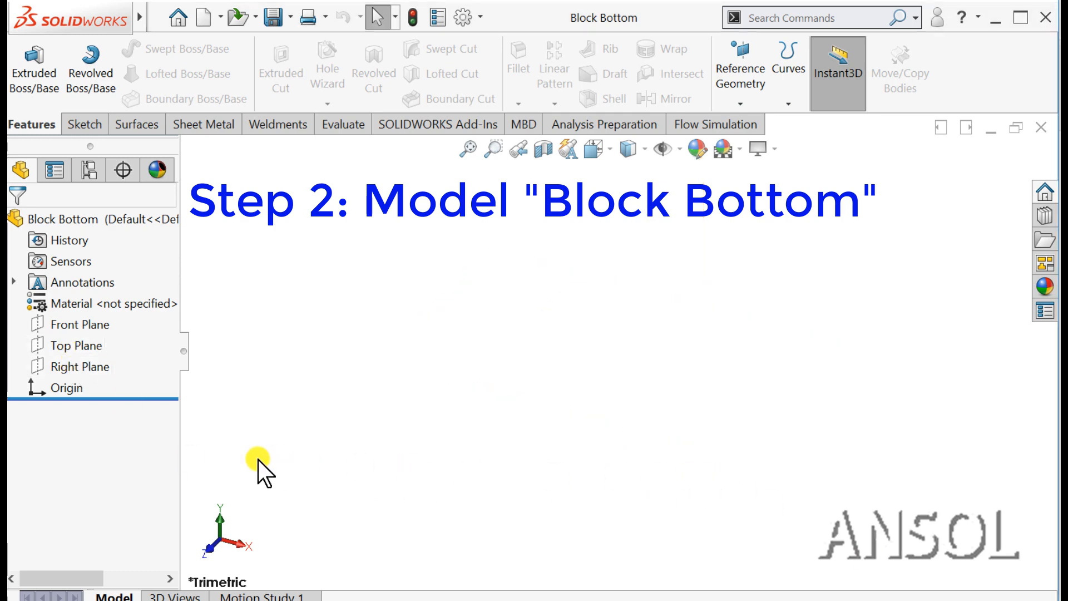
- Start a sketch on the Top Plane of the empty Block Bottom part and draw a corner rectangle from the origin, about 126 mm wide
left_click(82, 349)
left_click(94, 322)
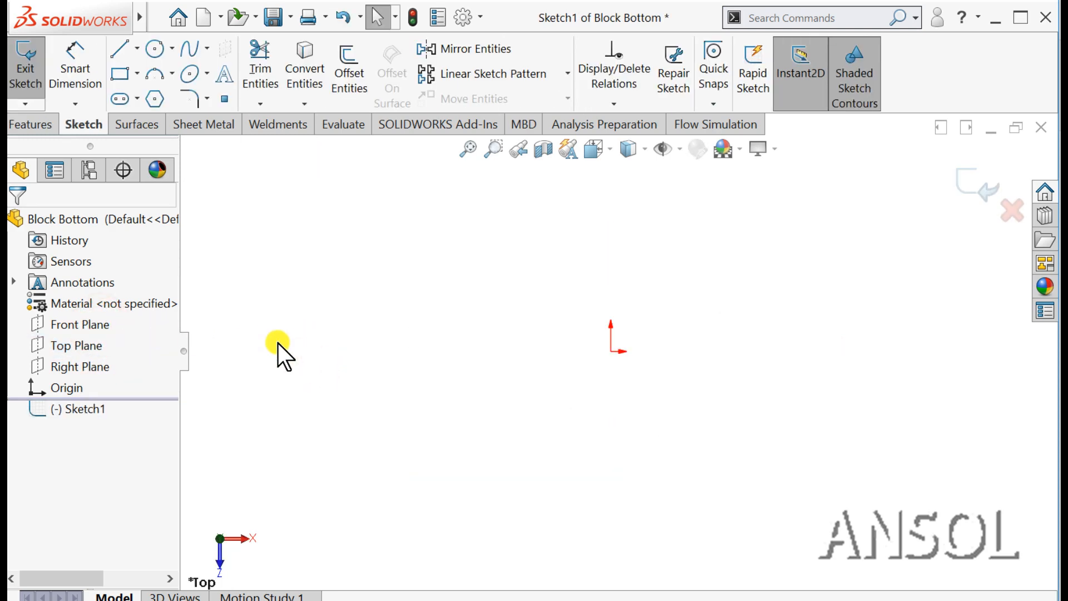
left_click(119, 74)
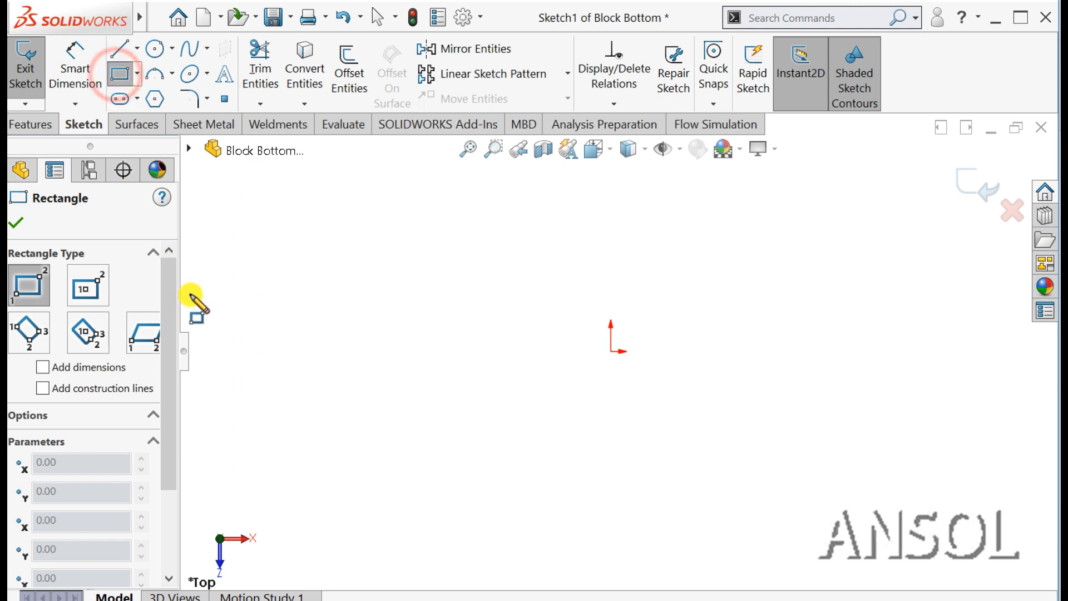
left_click(611, 351)
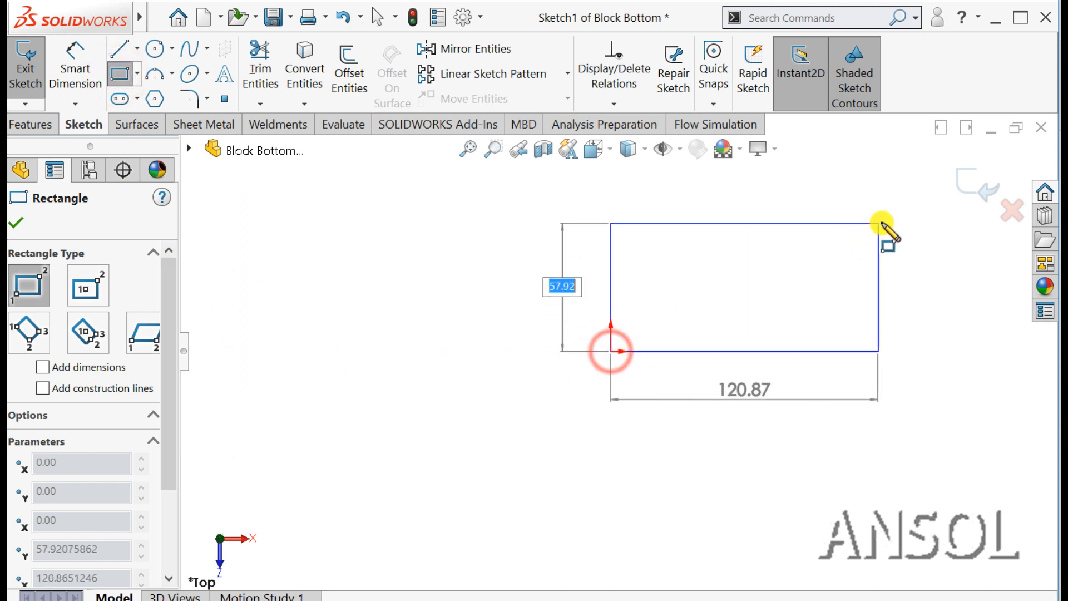
left_click(890, 215)
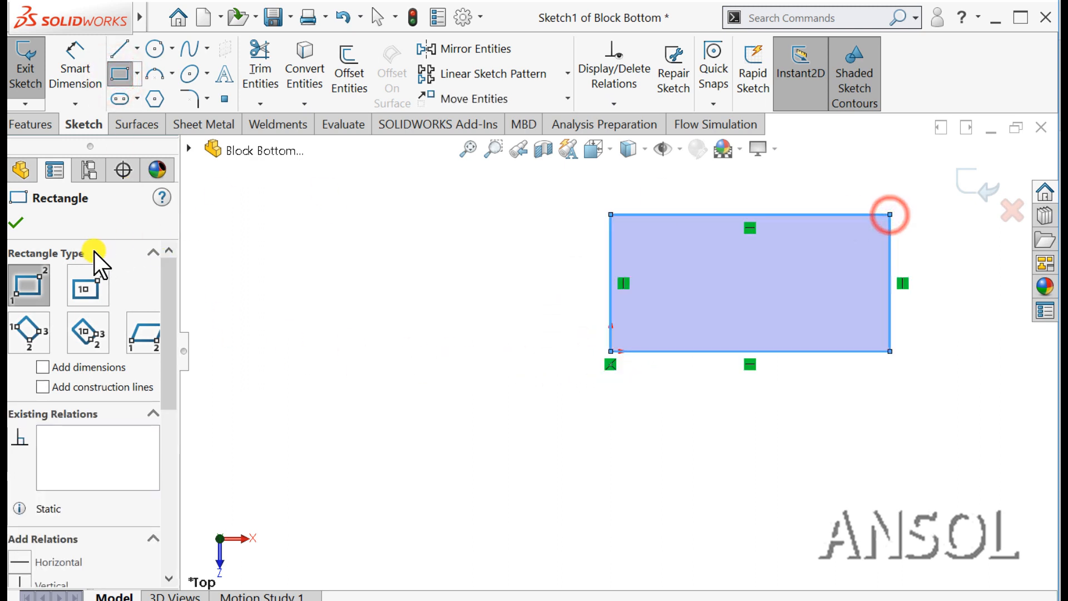
left_click(15, 223)
- Dimension the rectangle's lower edge as 60 mm
left_click(69, 58)
left_click(692, 352)
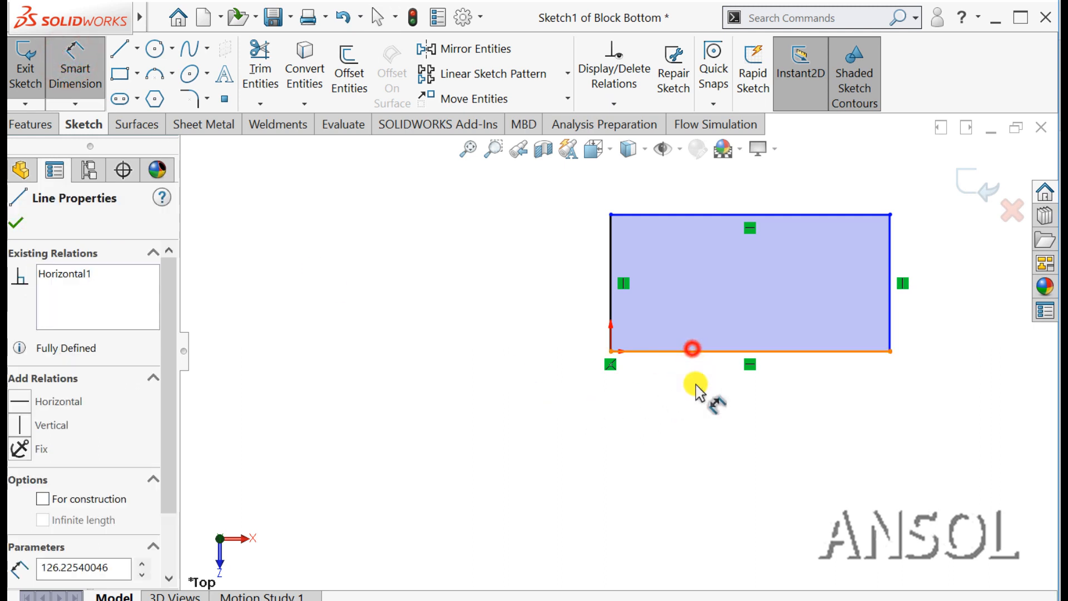
left_click(704, 412)
type("60")
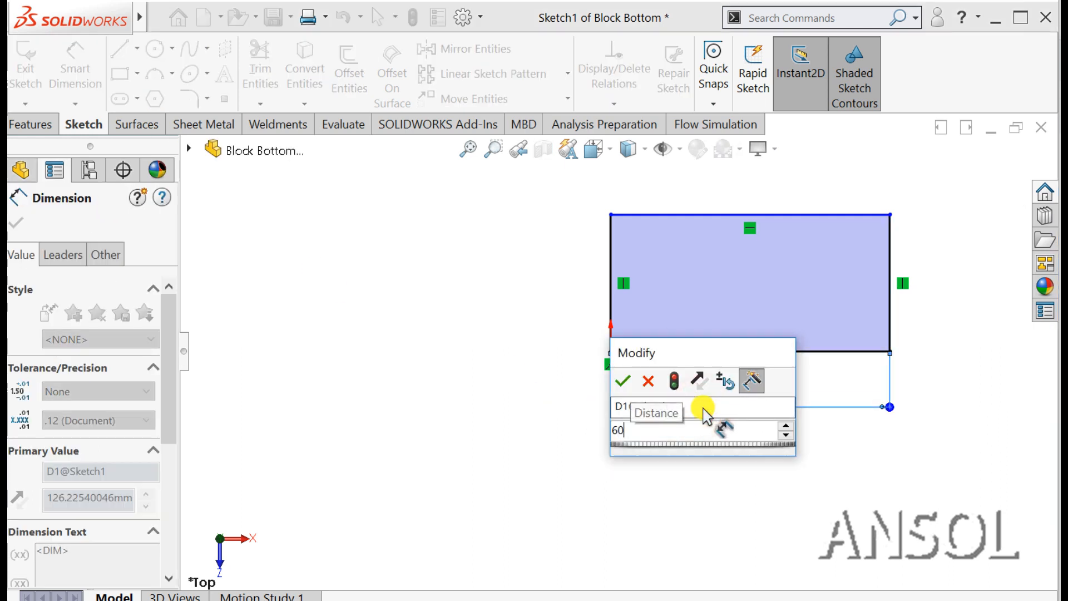
key("Return")
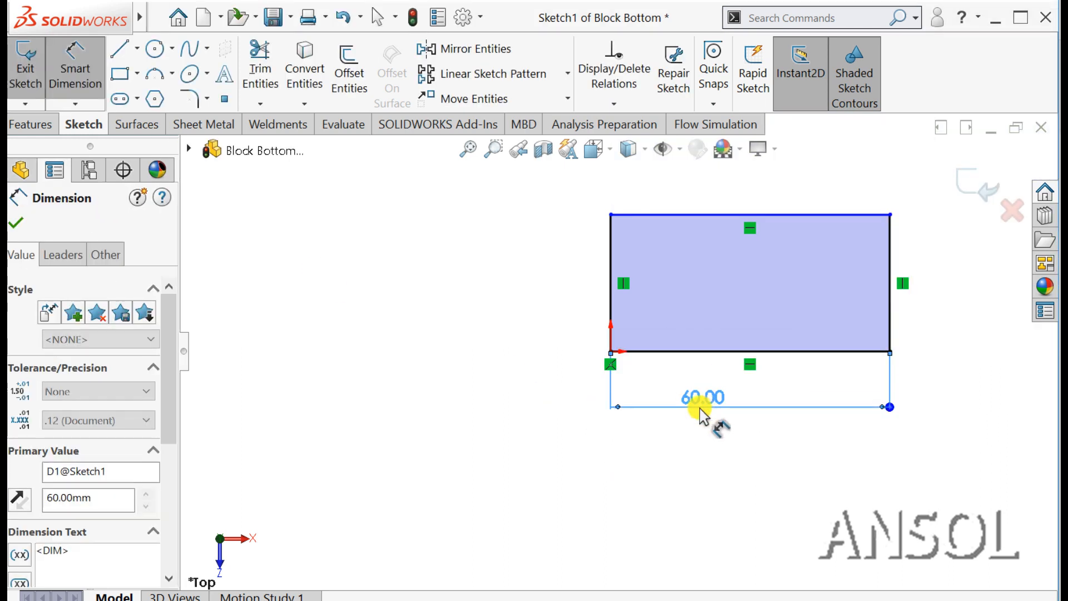
- Dimension the rectangle's left edge as 40 mm
left_click(610, 299)
left_click(553, 285)
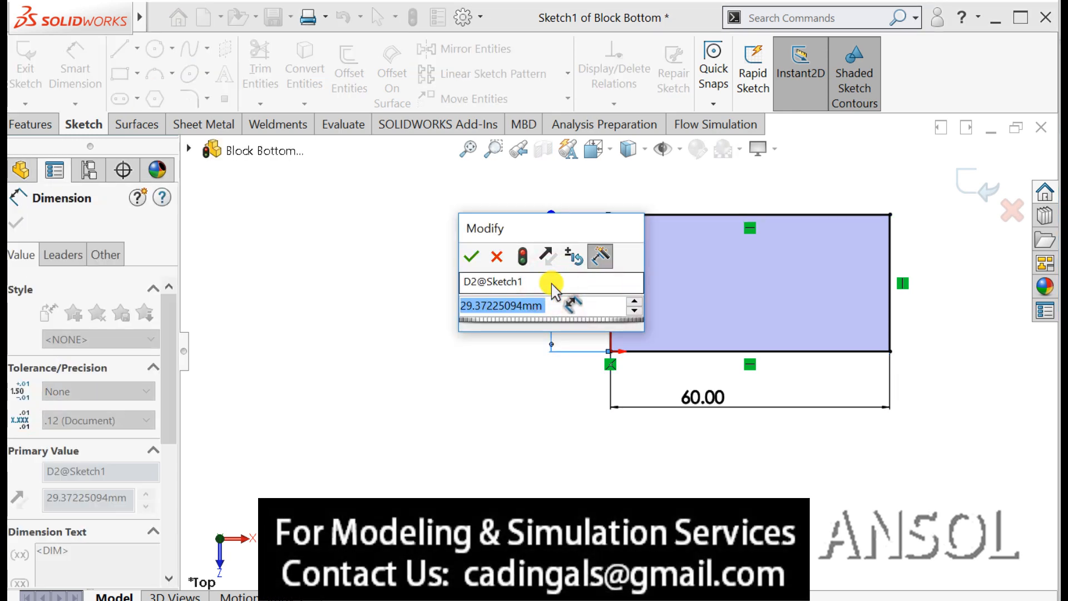
type("40")
key("Return")
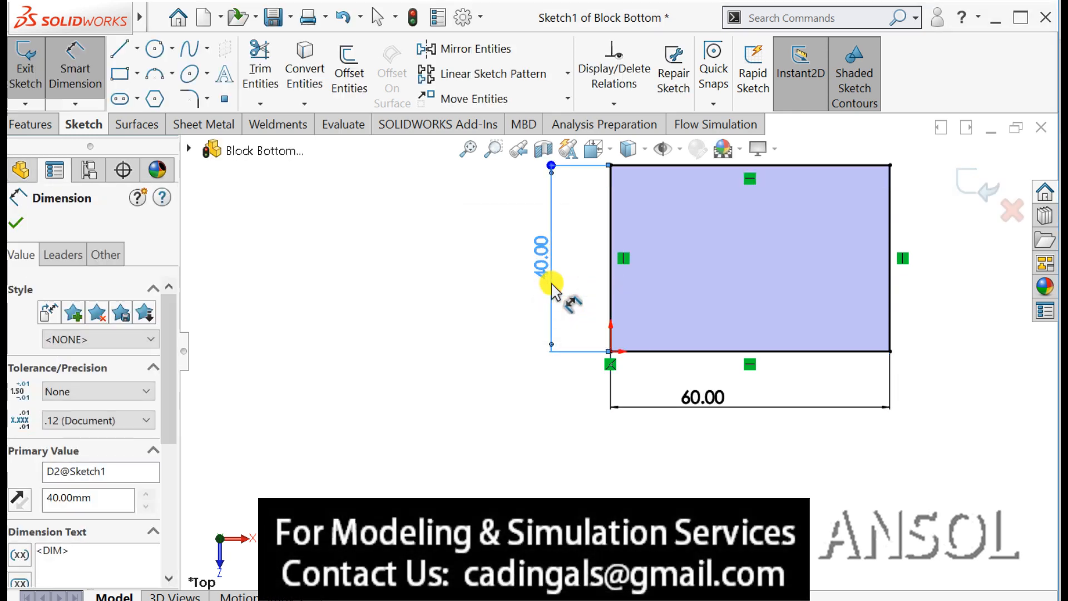
left_click(18, 222)
key("f")
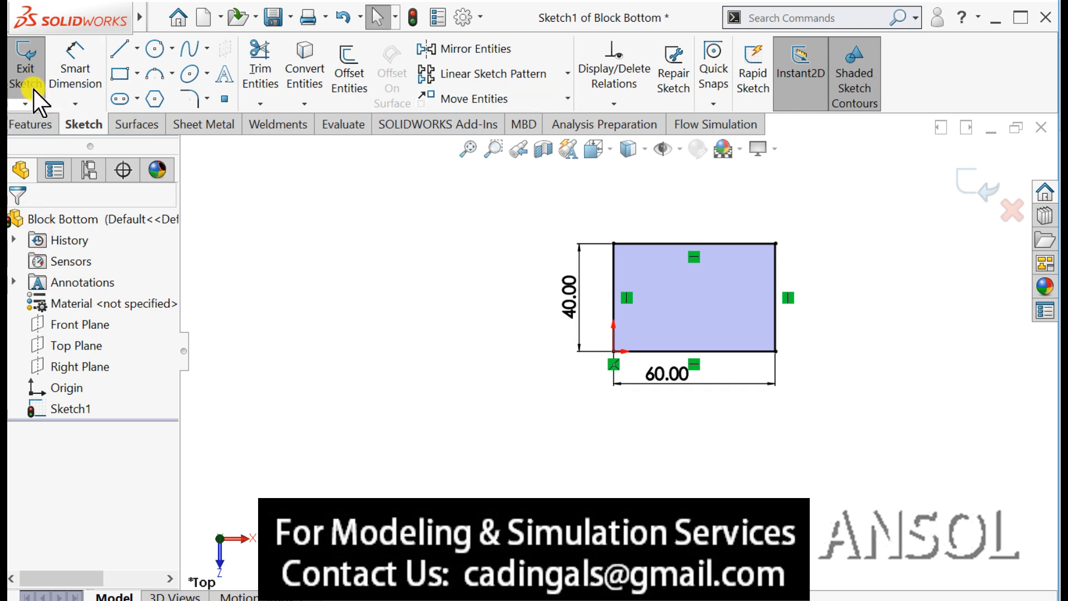
- Sketch a circle inside the rectangle, level with the left edge's midpoint, and set its diameter to 15 mm
left_click(155, 48)
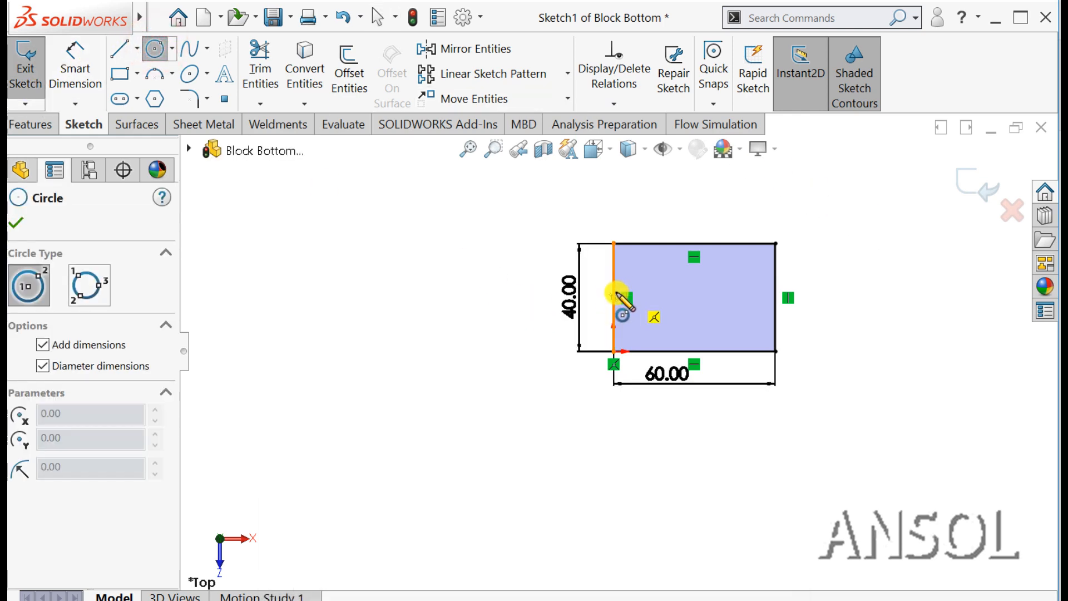
left_click_drag(646, 300, 656, 317)
left_click(17, 223)
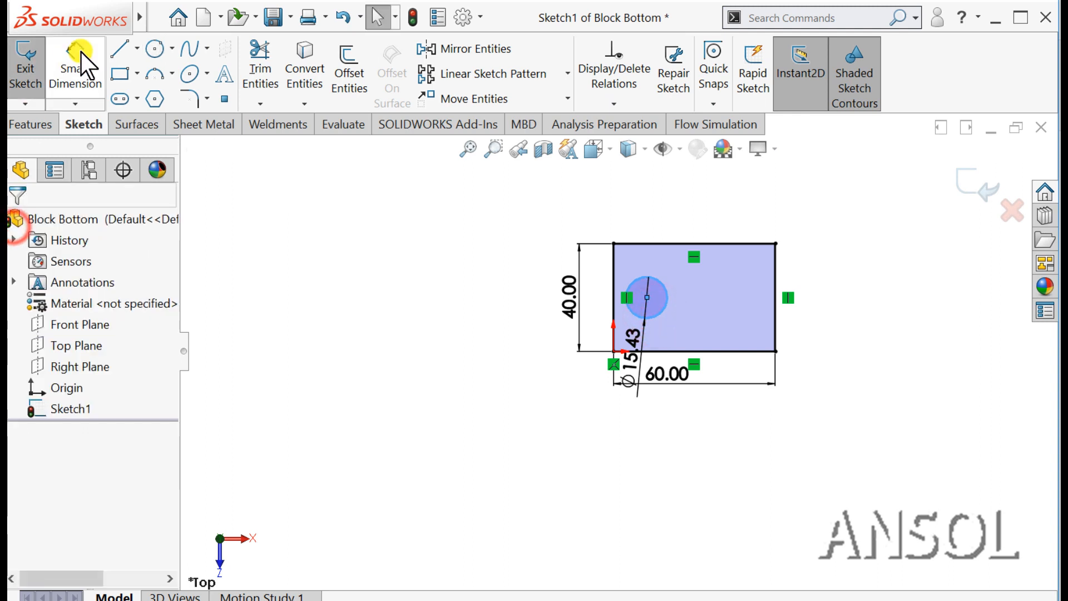
left_click(78, 54)
key("Escape")
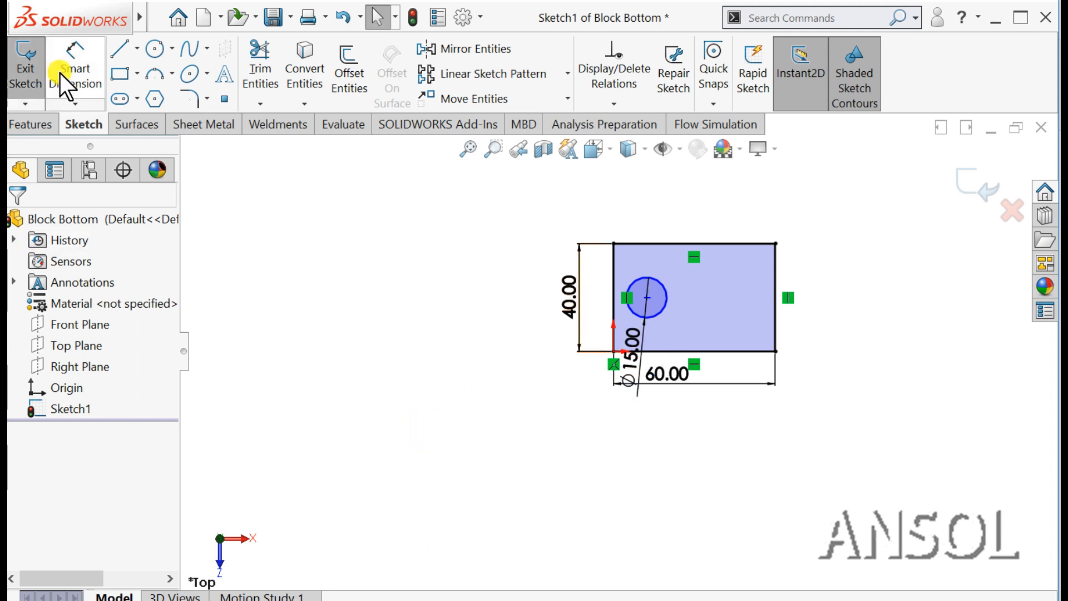
- Dimension the horizontal distance from the rectangle's left edge to the circle's centre as 15 mm
left_click(75, 53)
scroll(668, 281, "down", 3)
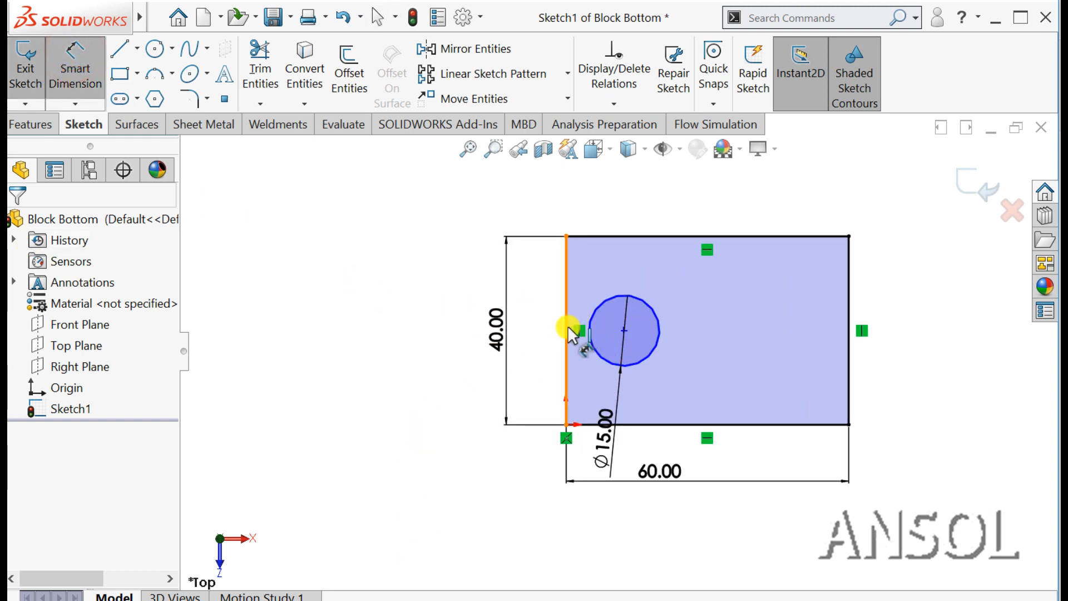
left_click(567, 327)
left_click(625, 328)
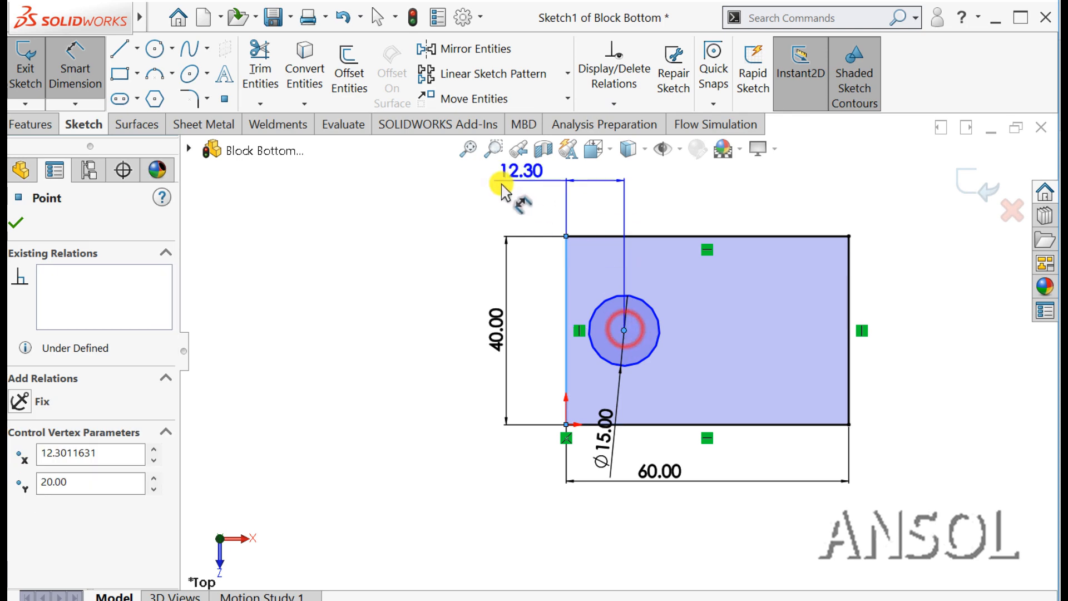
left_click(488, 195)
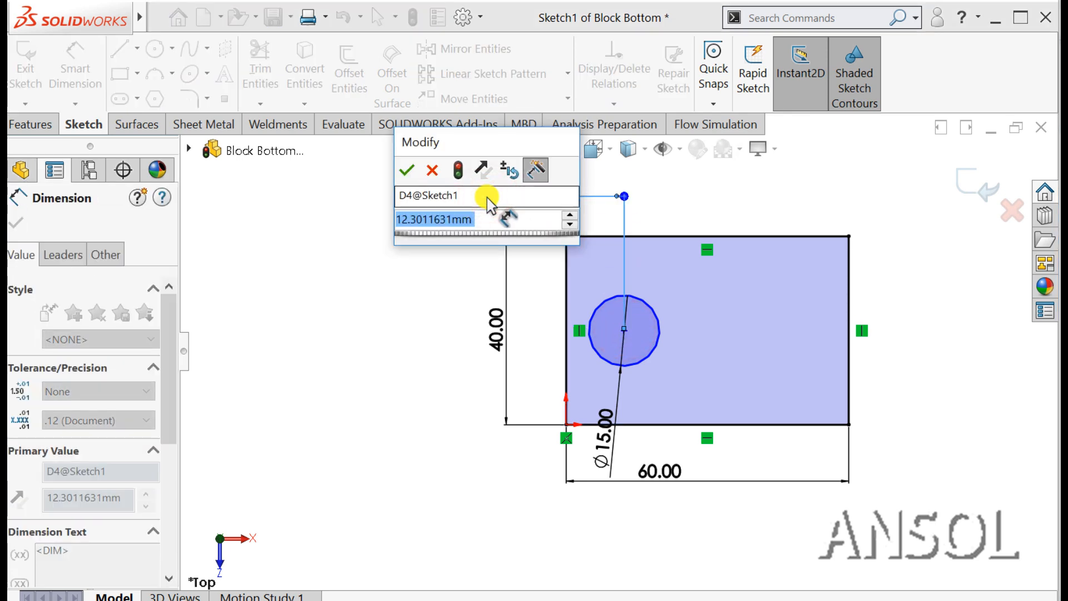
type("15")
key("Return")
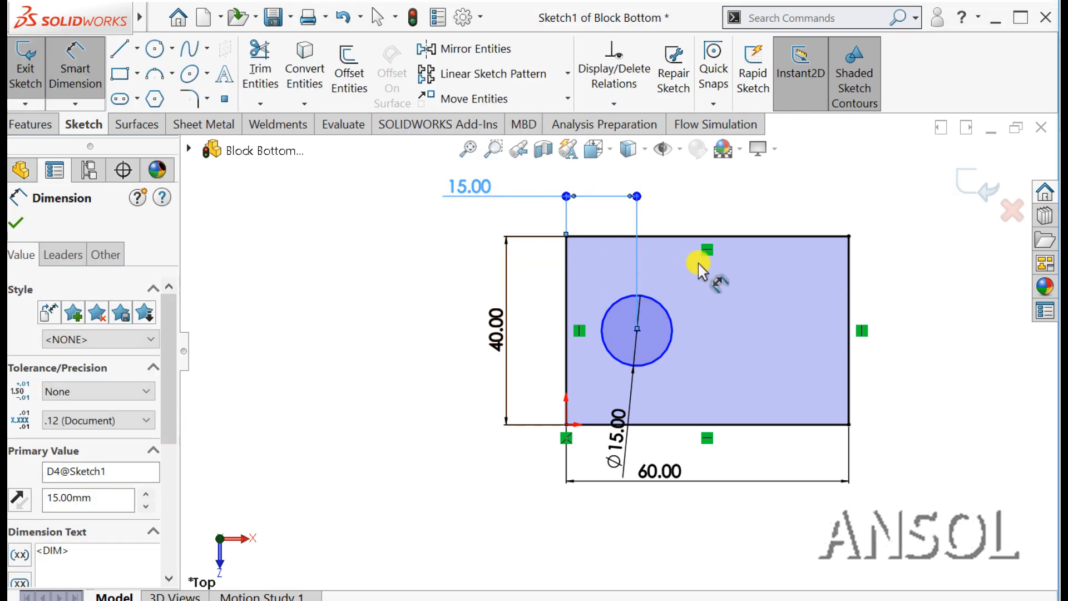
- Dimension the vertical distance from the rectangle's upper edge to the circle's centre as 20 mm
left_click(685, 237)
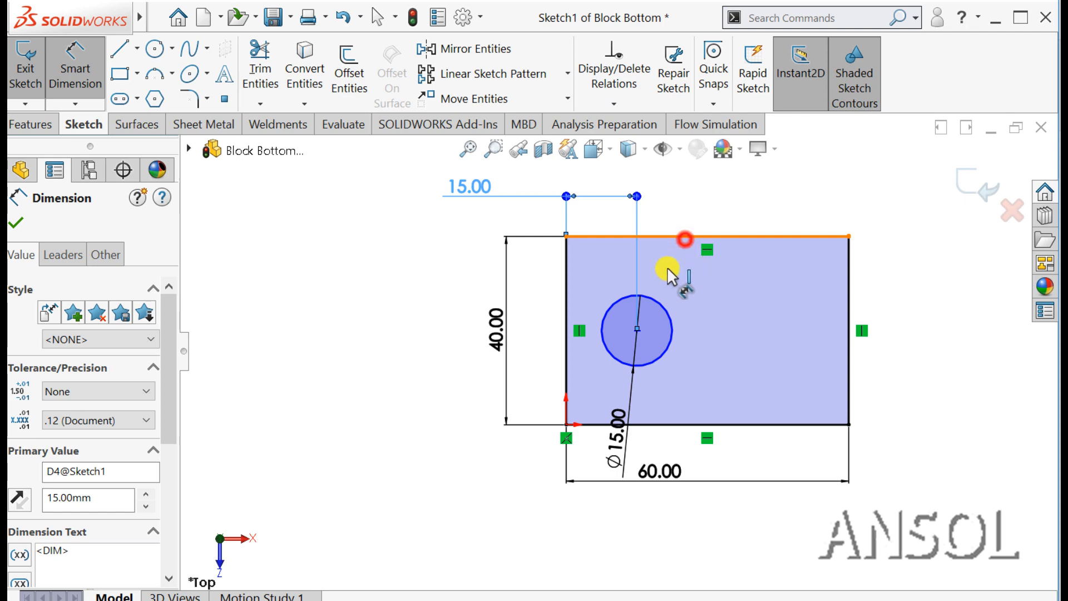
left_click(638, 330)
left_click(760, 295)
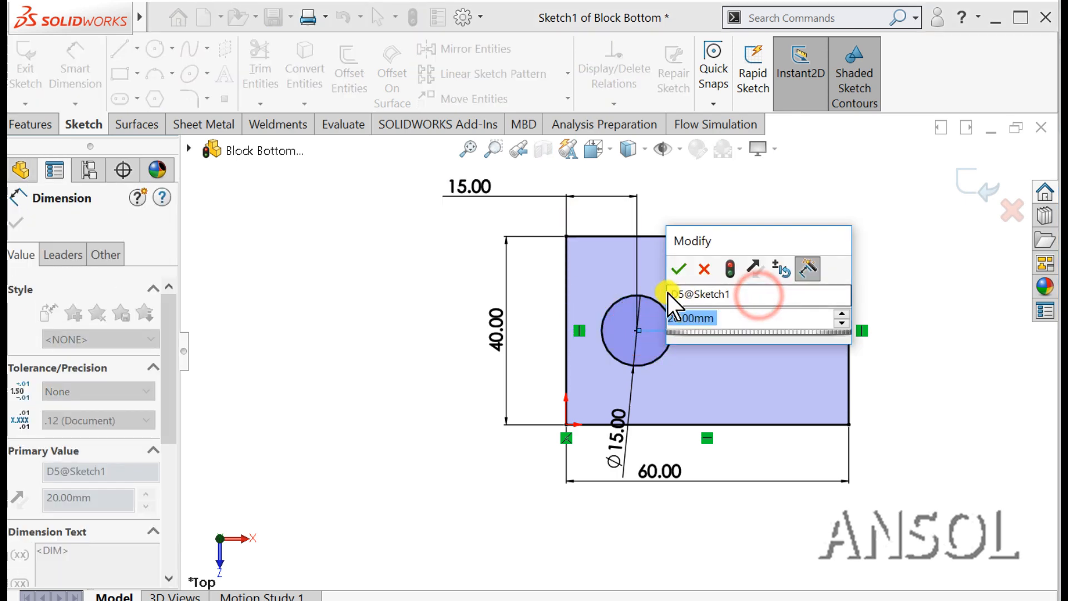
left_click(681, 271)
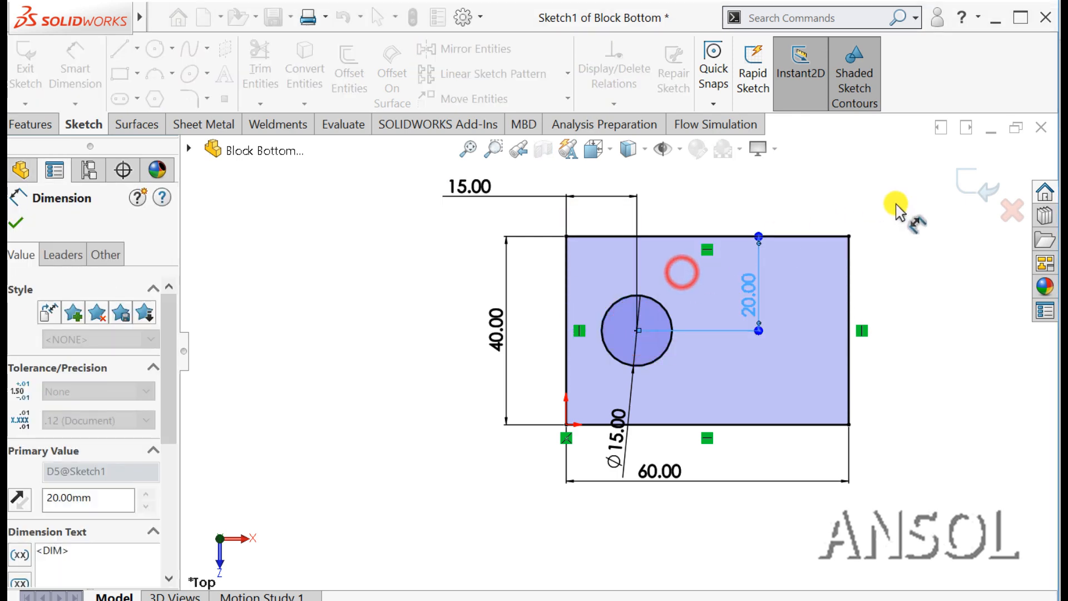
- Exit the sketch and extrude the rectangle with its circular hole as a 15 mm blind boss
left_click(975, 188)
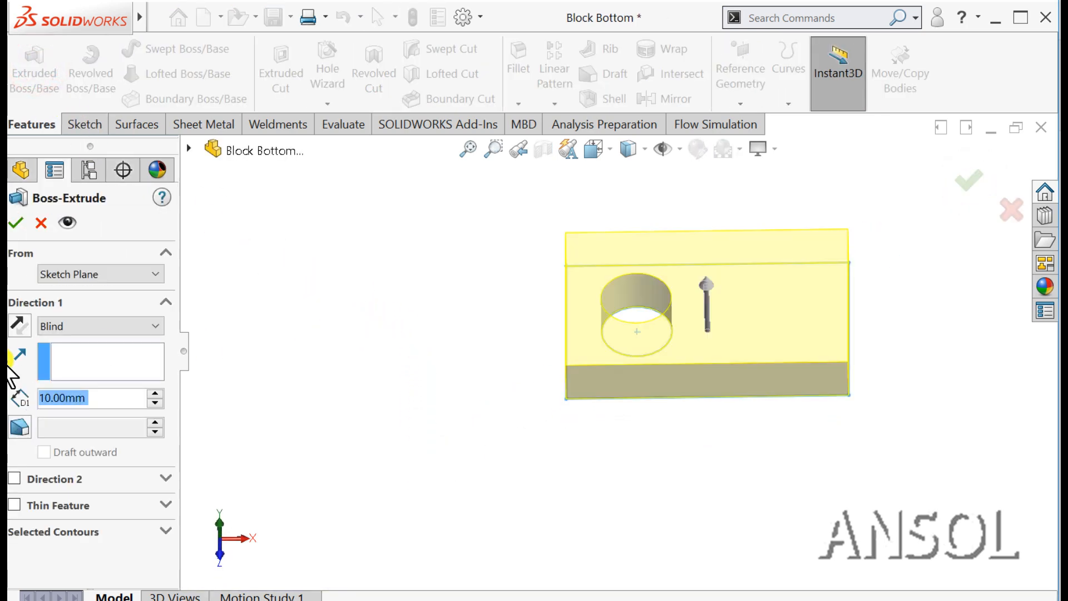
type("15")
key("Return")
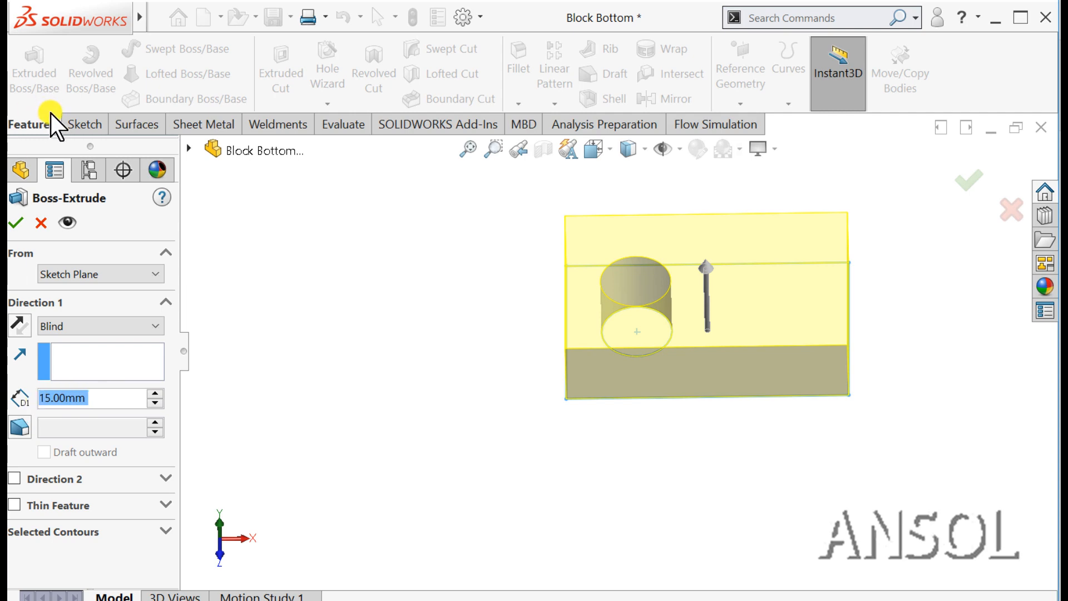
left_click(17, 222)
left_click(335, 355)
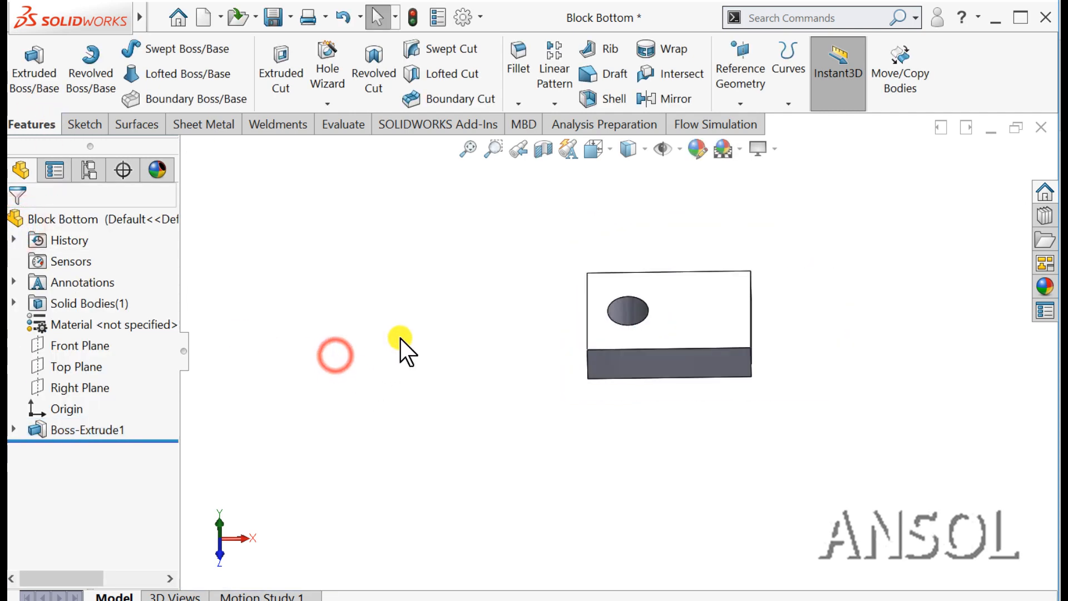
- Start a sketch on the block's top face and draw a rectangle about 16.4 by 16.1 mm inward from the right edge
left_click(690, 317)
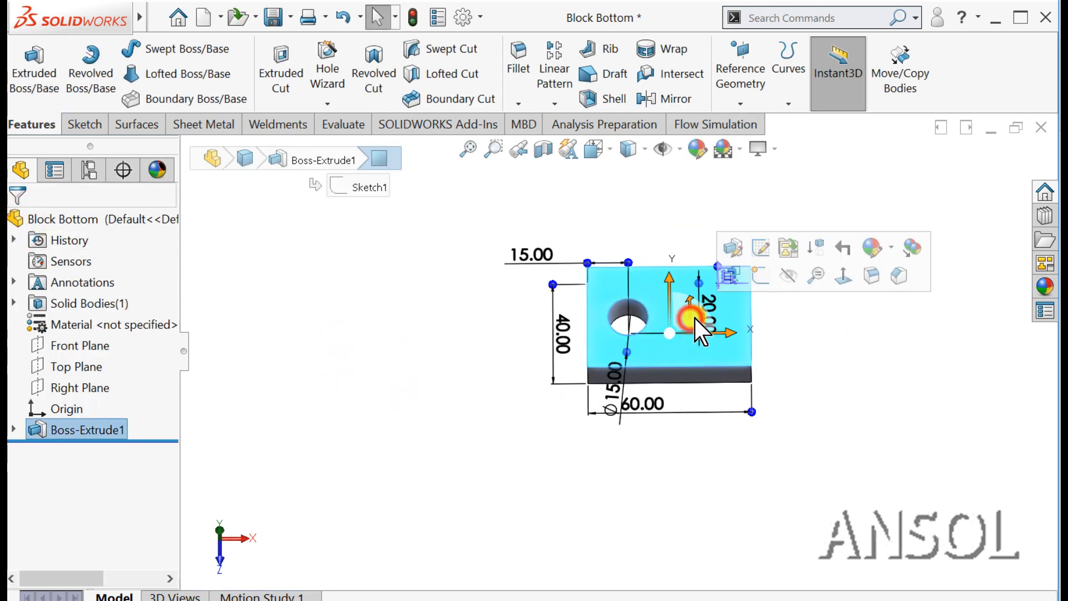
left_click(761, 275)
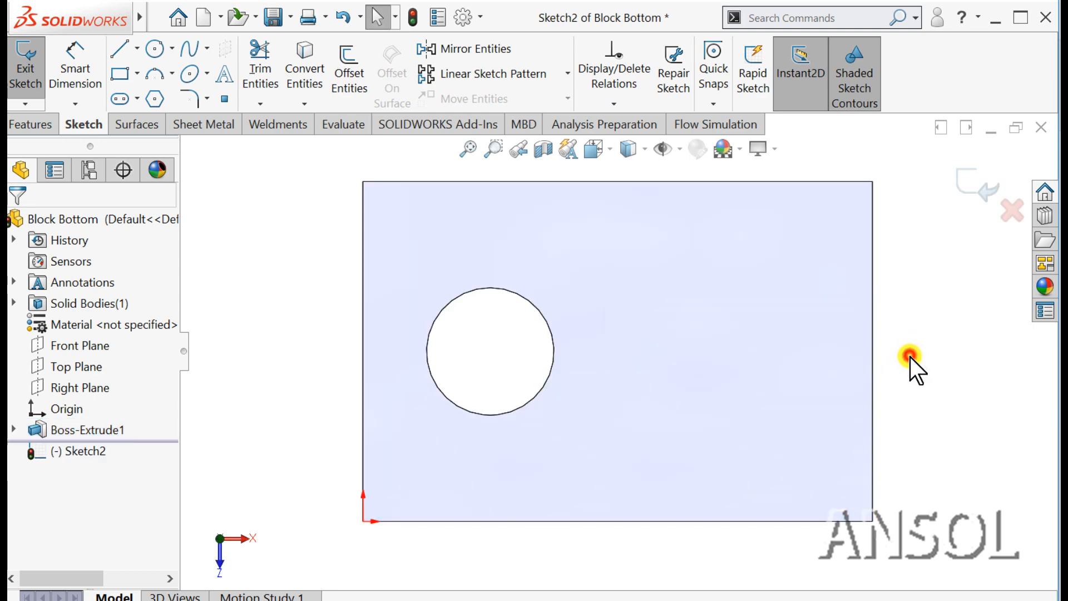
left_click(910, 356)
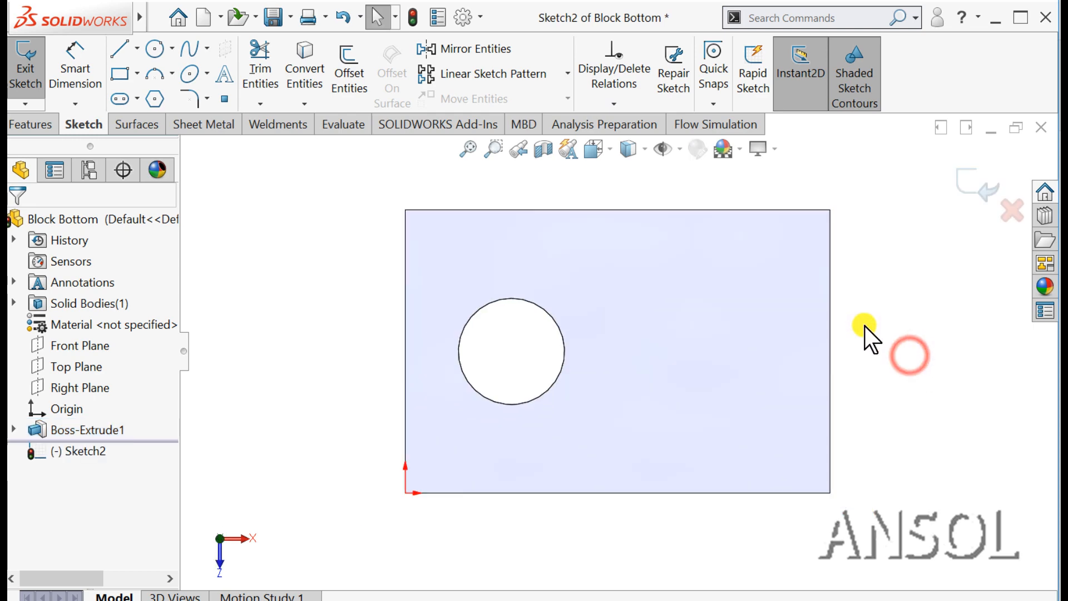
left_click(119, 73)
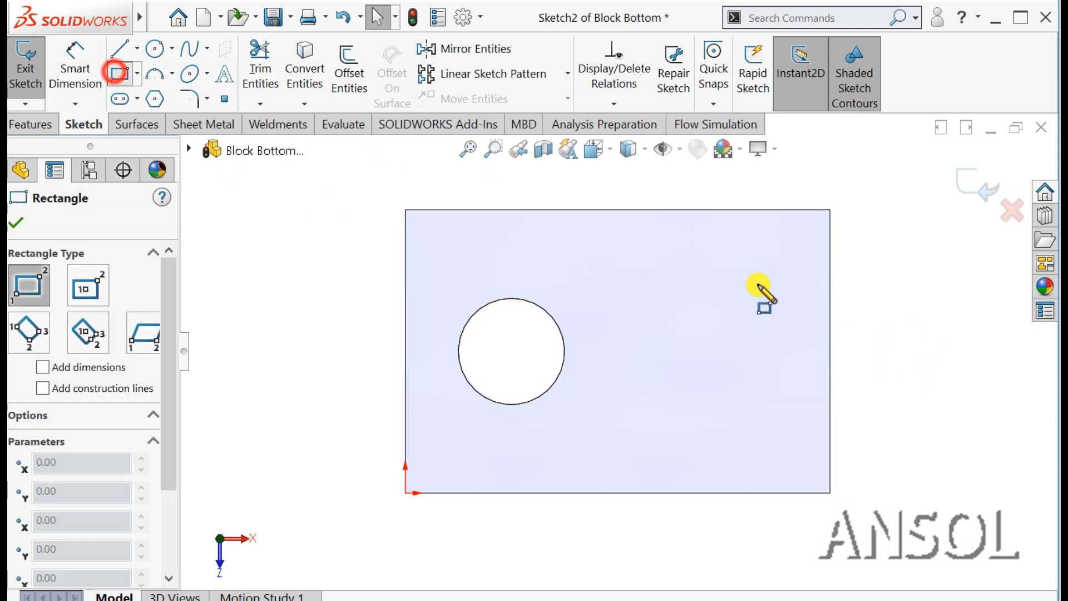
left_click(832, 285)
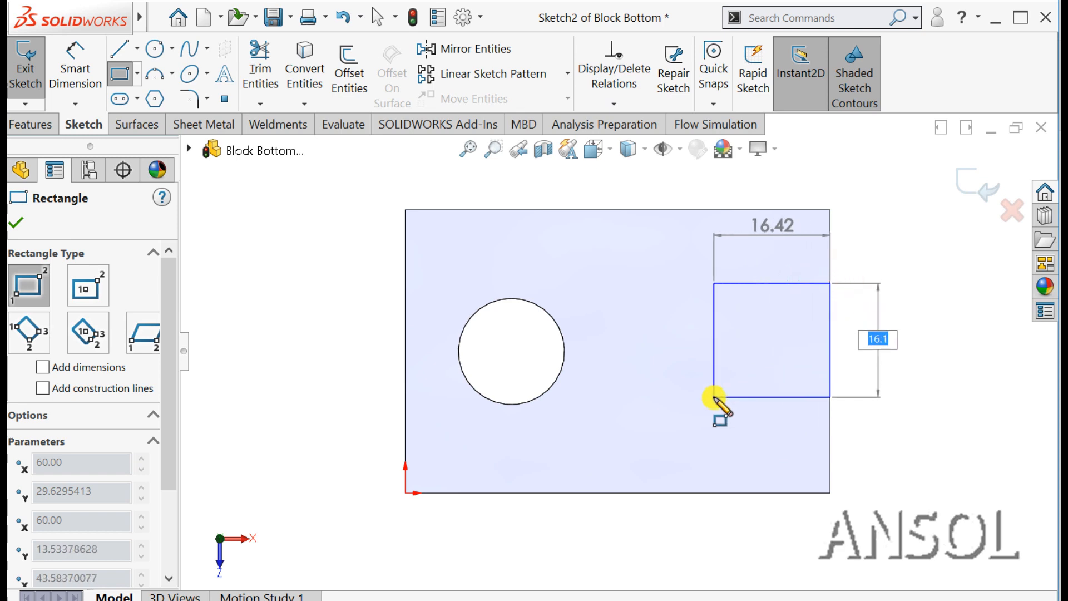
left_click(714, 397)
key("Escape")
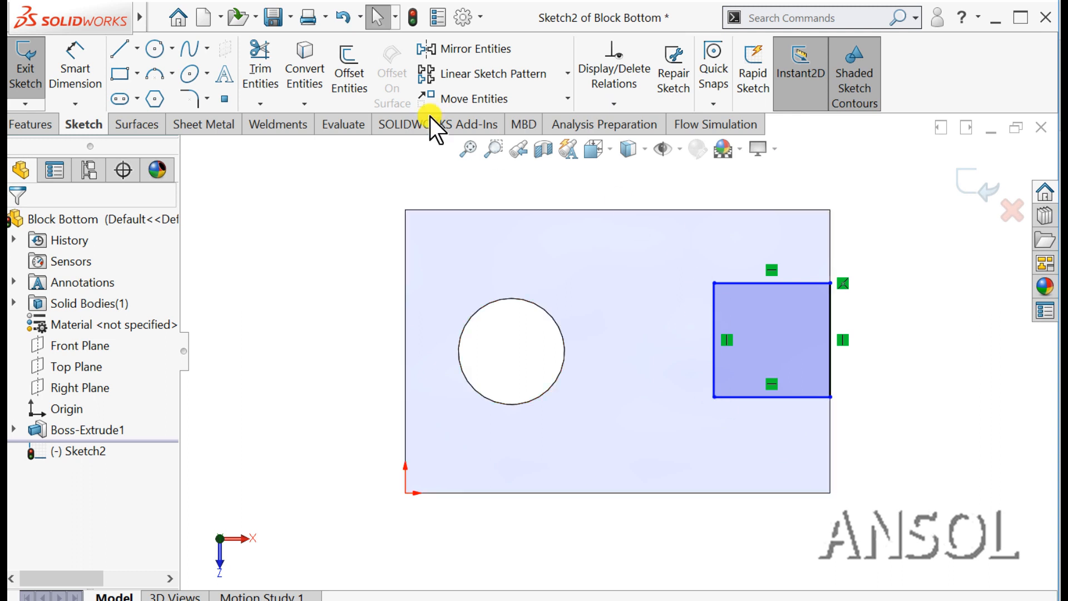
- Dimension the height of the rectangle on the block's top face as 20 mm
left_click(78, 55)
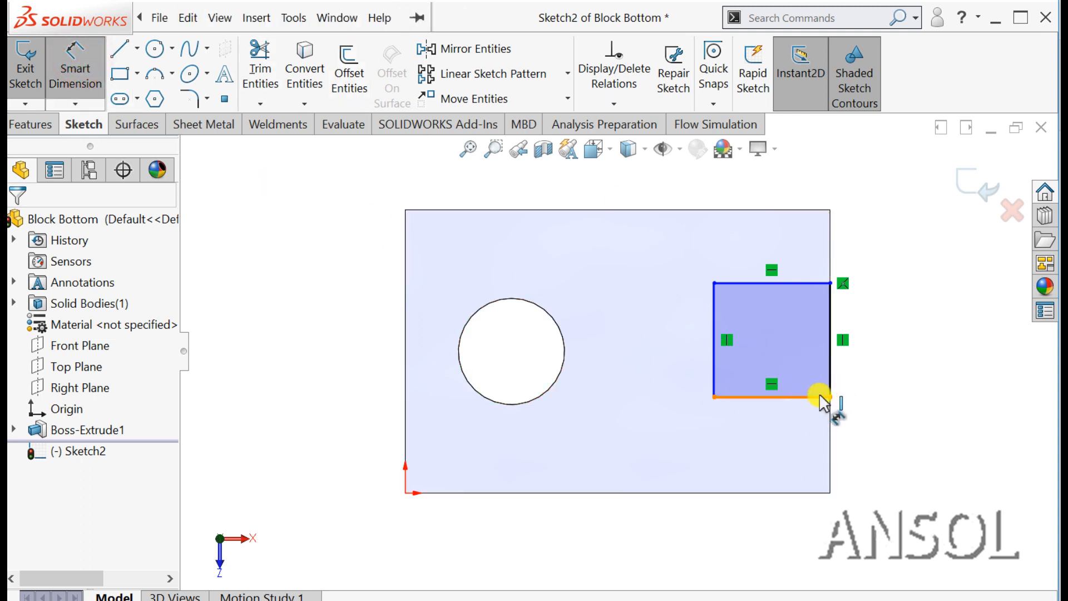
left_click(830, 367)
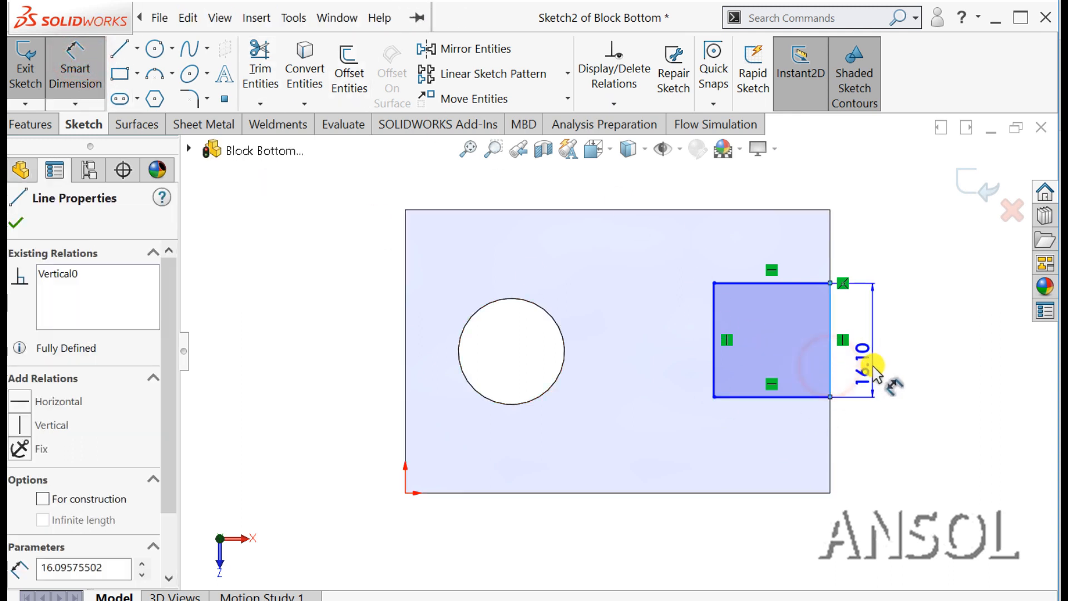
left_click(873, 367)
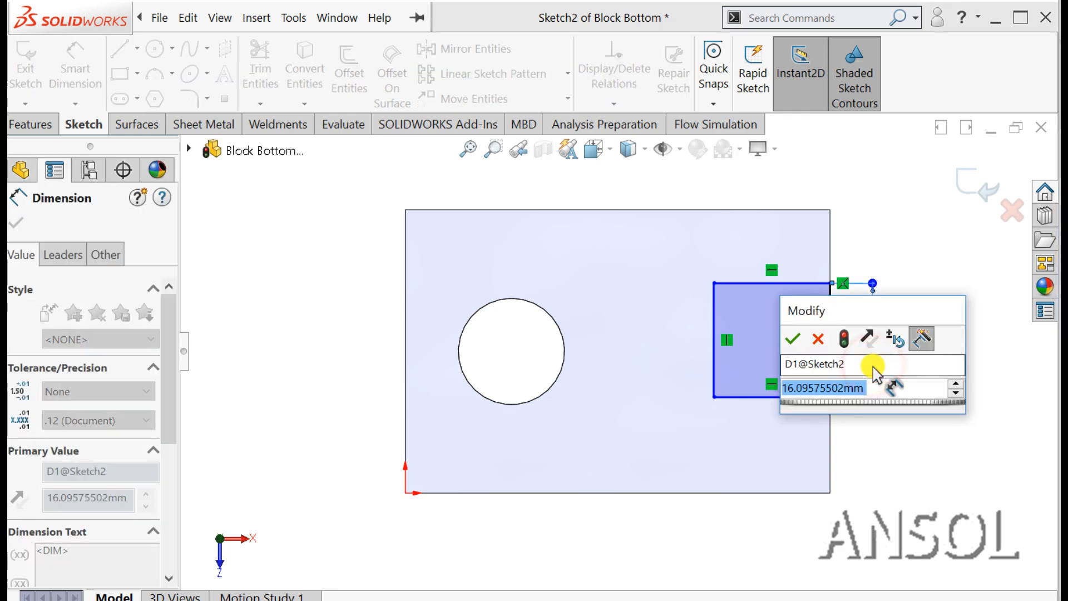
type("20")
key("Return")
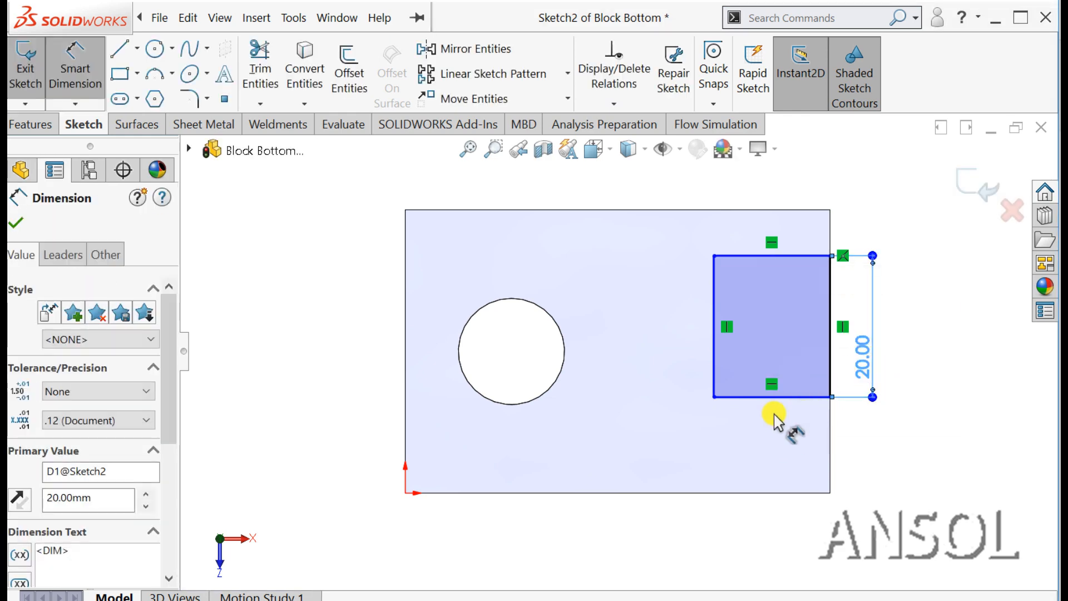
- Dimension the vertical distance from the rectangle's lower edge to the block's lower edge as 10 mm
left_click(758, 425)
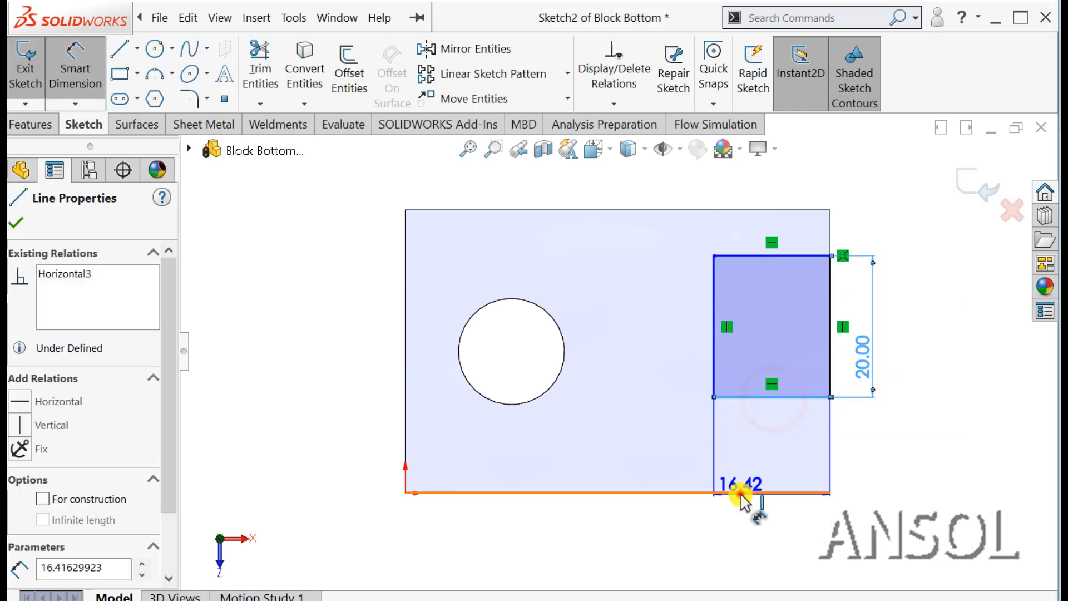
left_click(740, 492)
left_click(899, 545)
type("10")
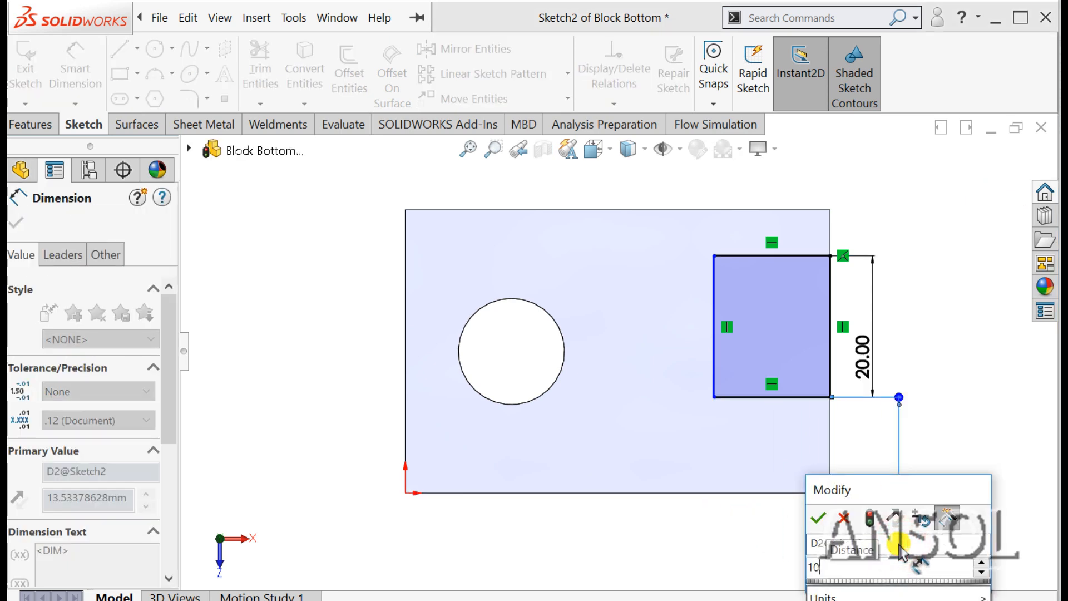
key("Return")
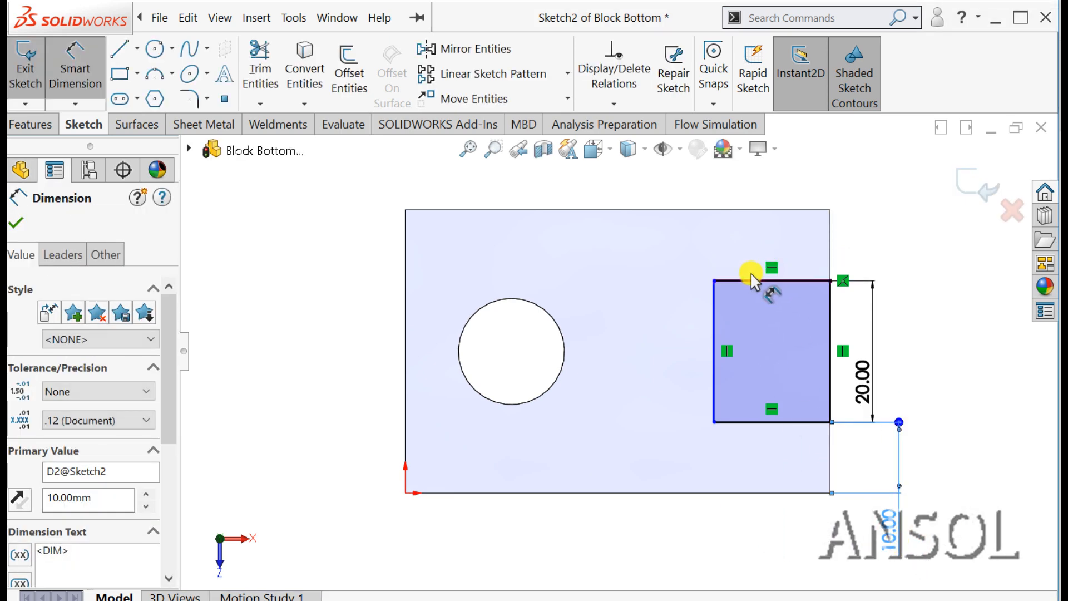
- Dimension the rectangle's width as 20 mm
left_click(754, 283)
left_click(782, 207)
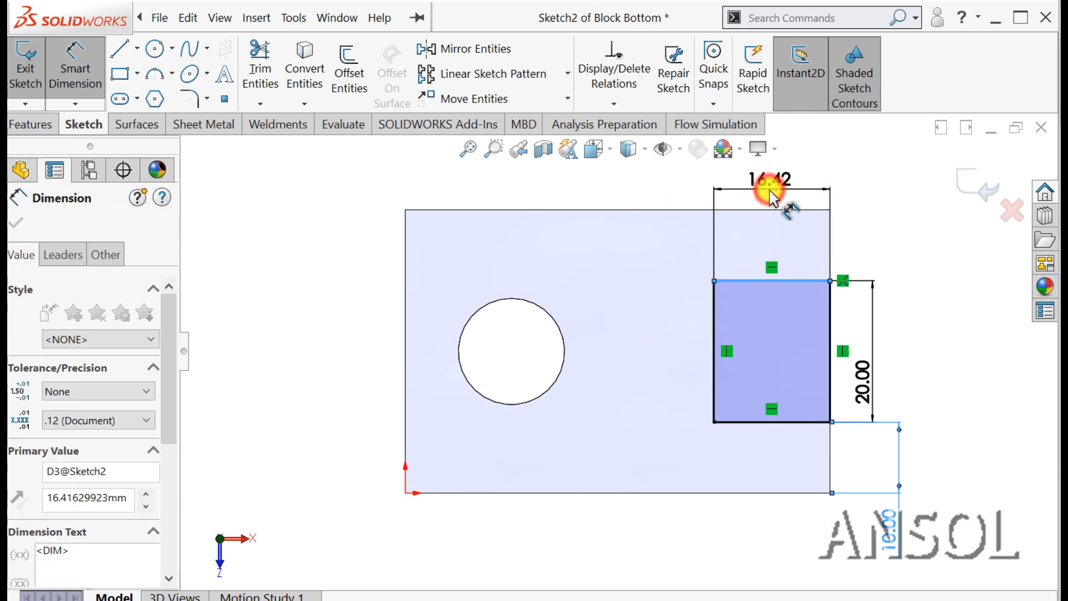
type("20")
key("Return")
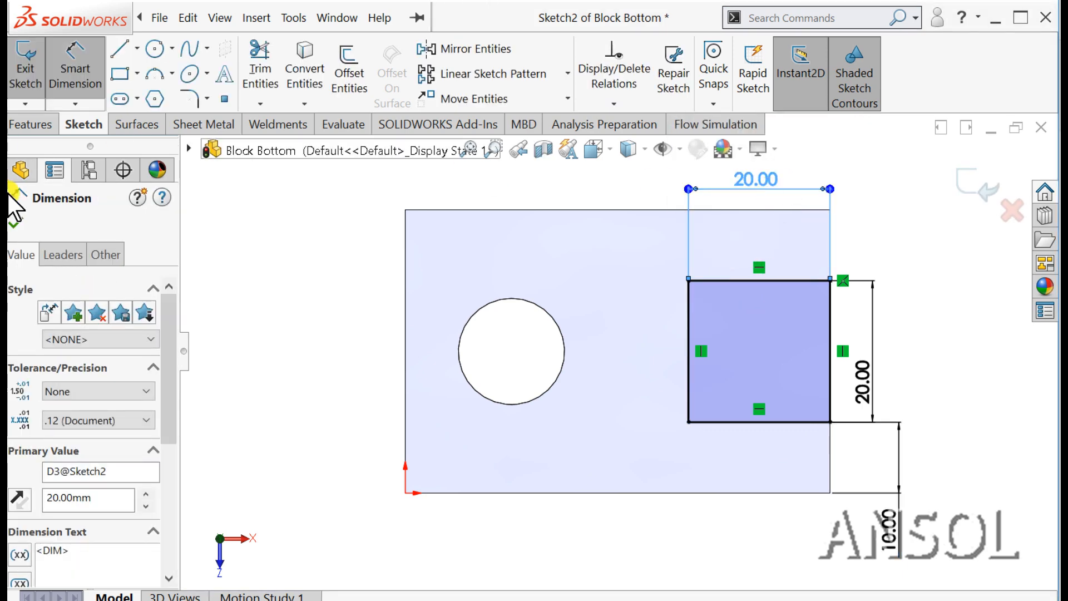
left_click(16, 225)
- Exit the sketch and extrude the square upward from the block's top face as a 15 mm blind boss with merged result
left_click(978, 189)
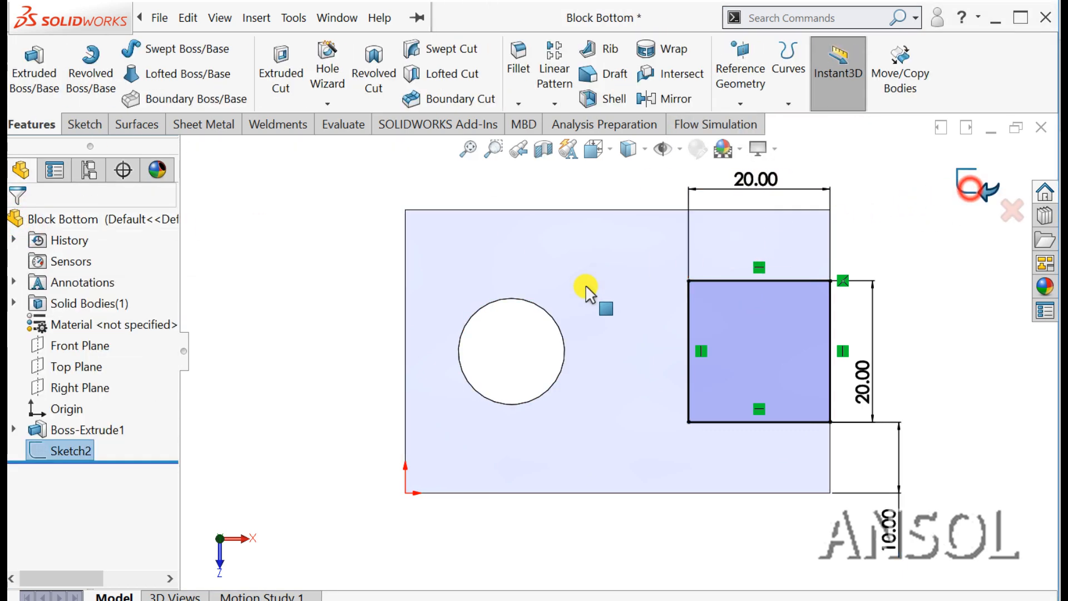
middle_click_drag(470, 449, 462, 259)
scroll(691, 236, "up", 2)
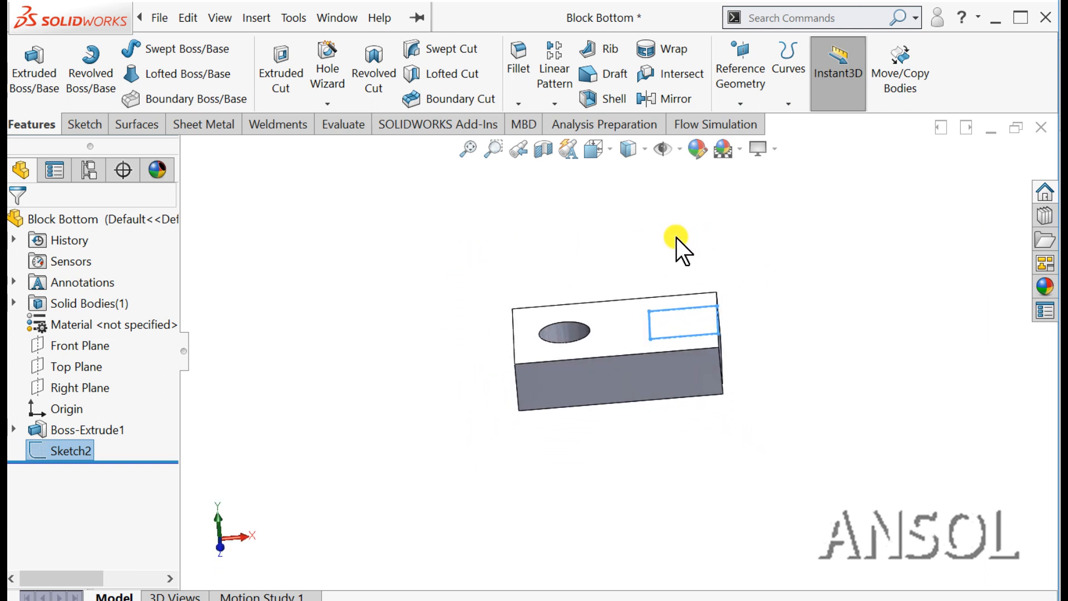
scroll(677, 237, "down", 1)
left_click(40, 71)
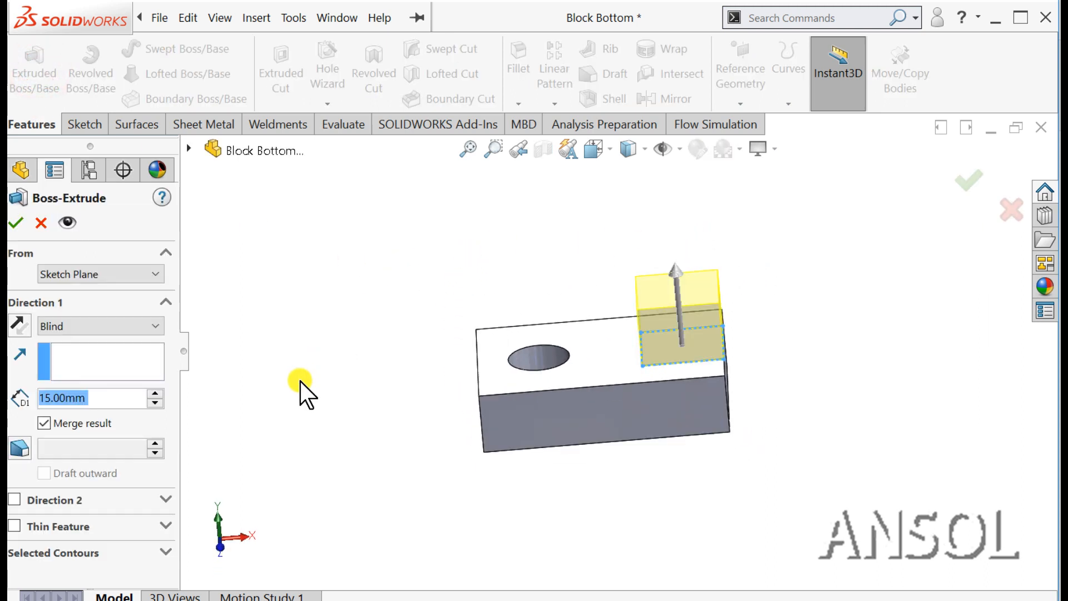
left_click(17, 224)
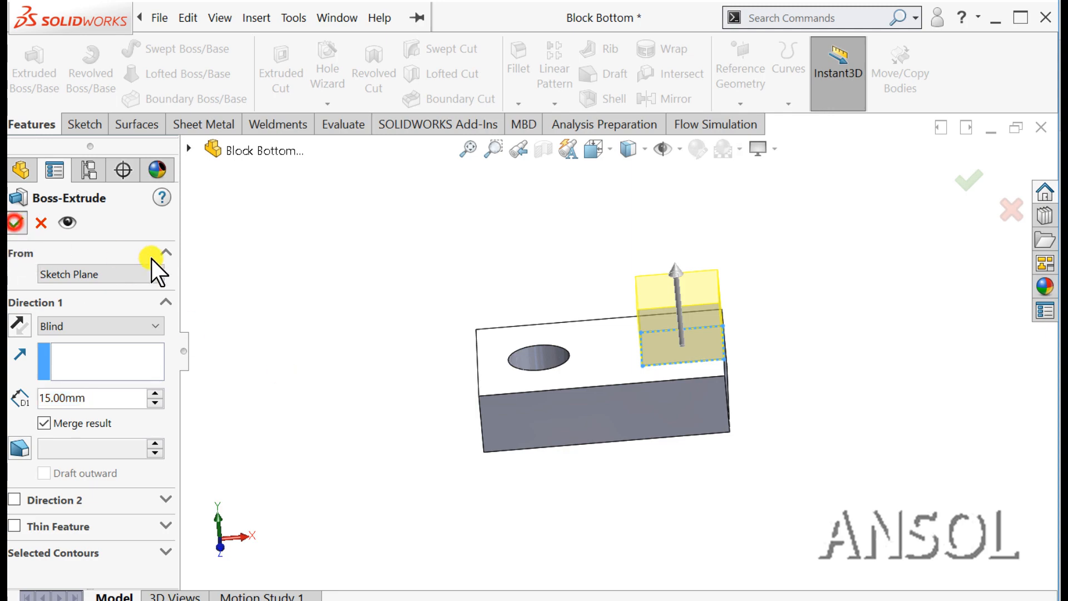
middle_click_drag(370, 259, 382, 346)
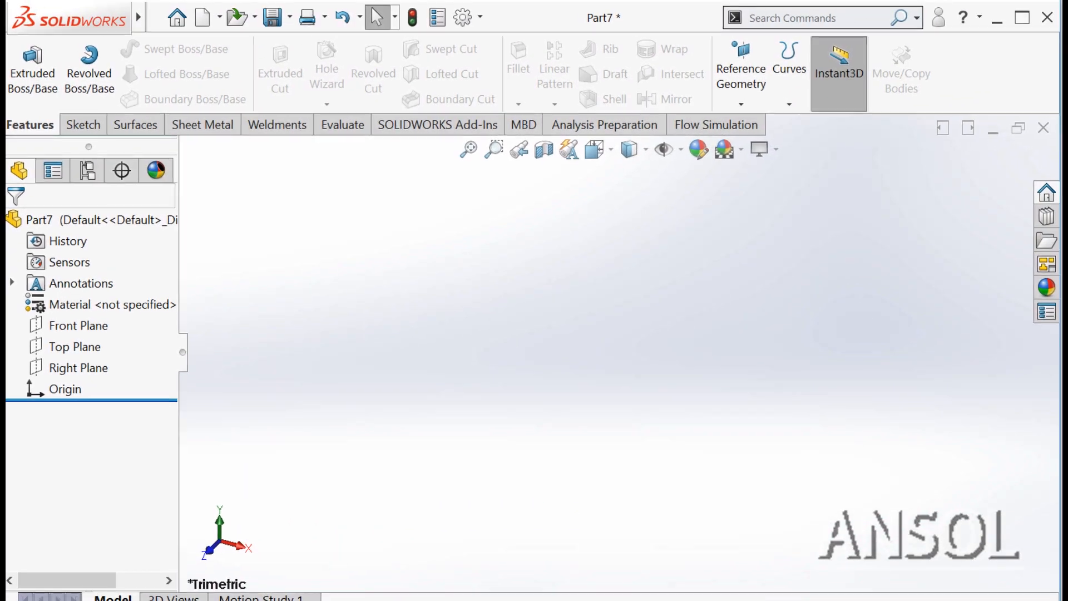
- In the new part, start a sketch on the Top Plane and draw a 15 mm diameter circle centred on the origin
left_click(65, 352)
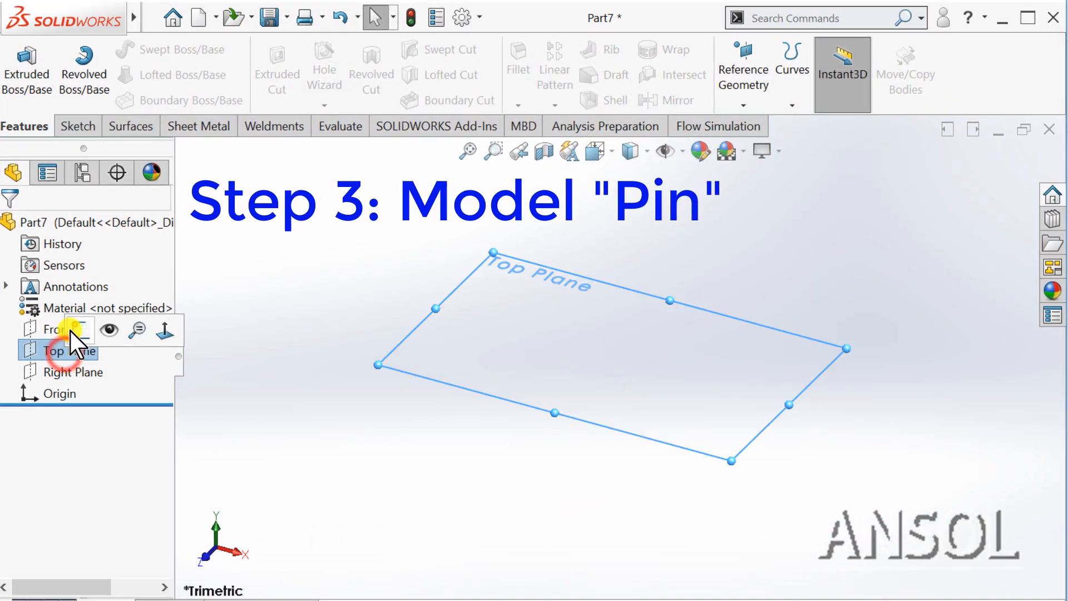
left_click(71, 332)
left_click(149, 50)
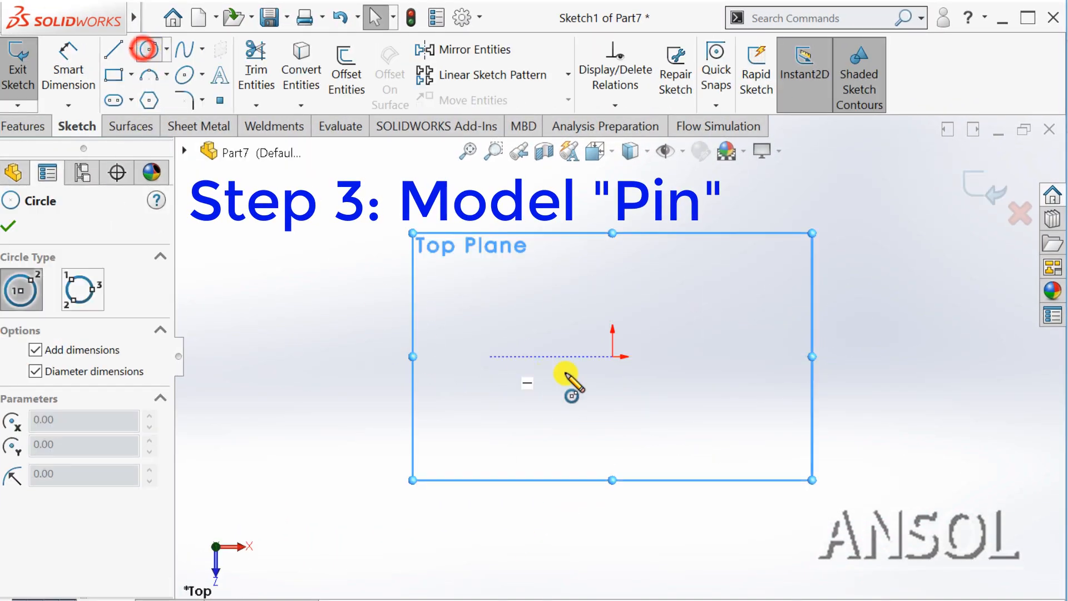
left_click(612, 356)
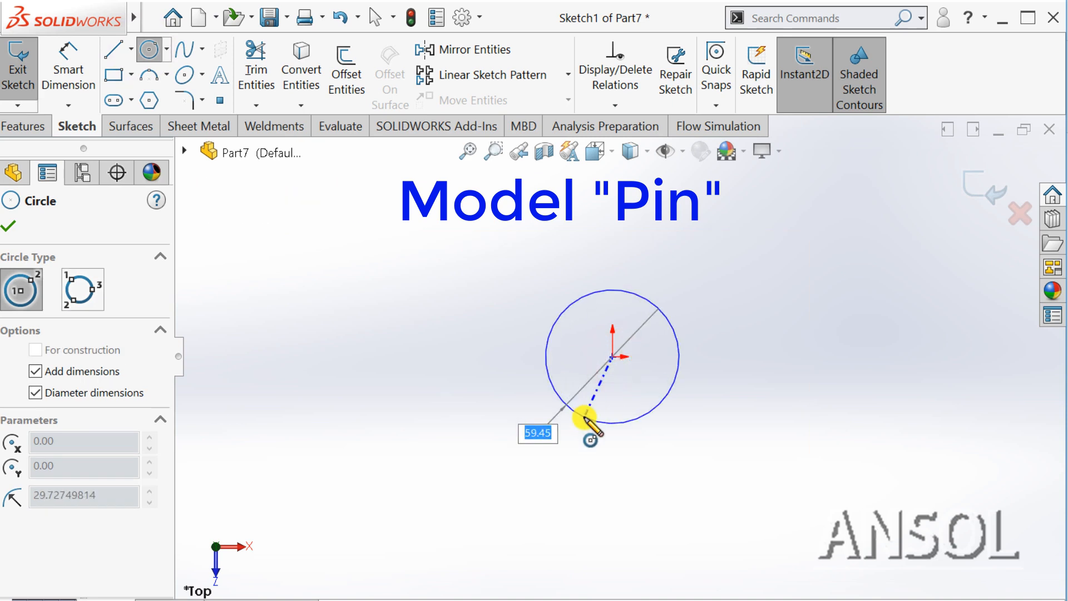
type("15")
key("Return")
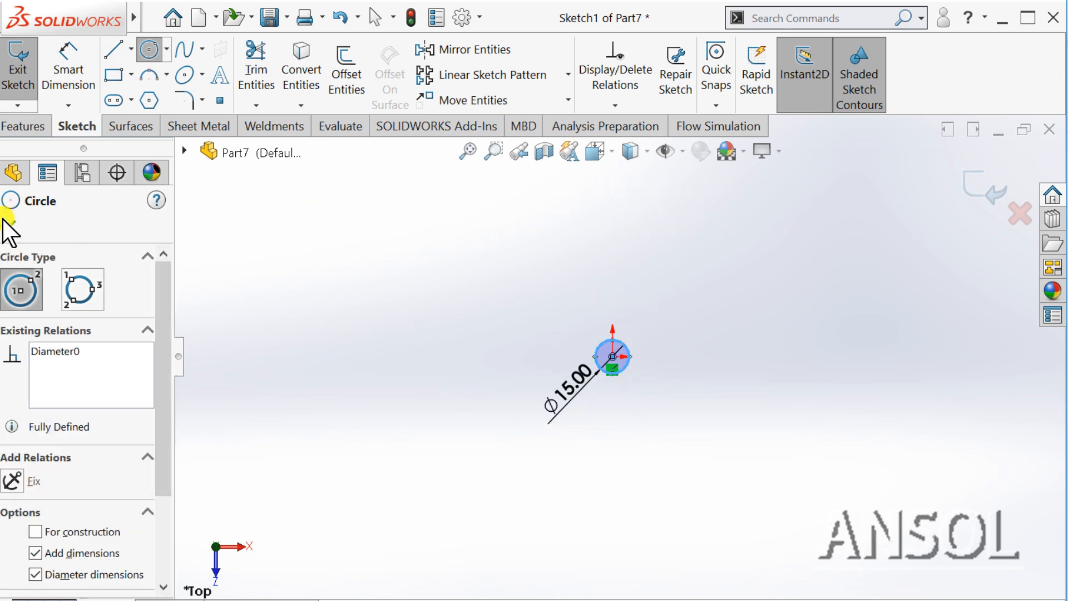
left_click(4, 221)
- Try to add a second diameter dimension to the circle as a driven dimension
left_click(69, 47)
scroll(612, 356, "down", 2)
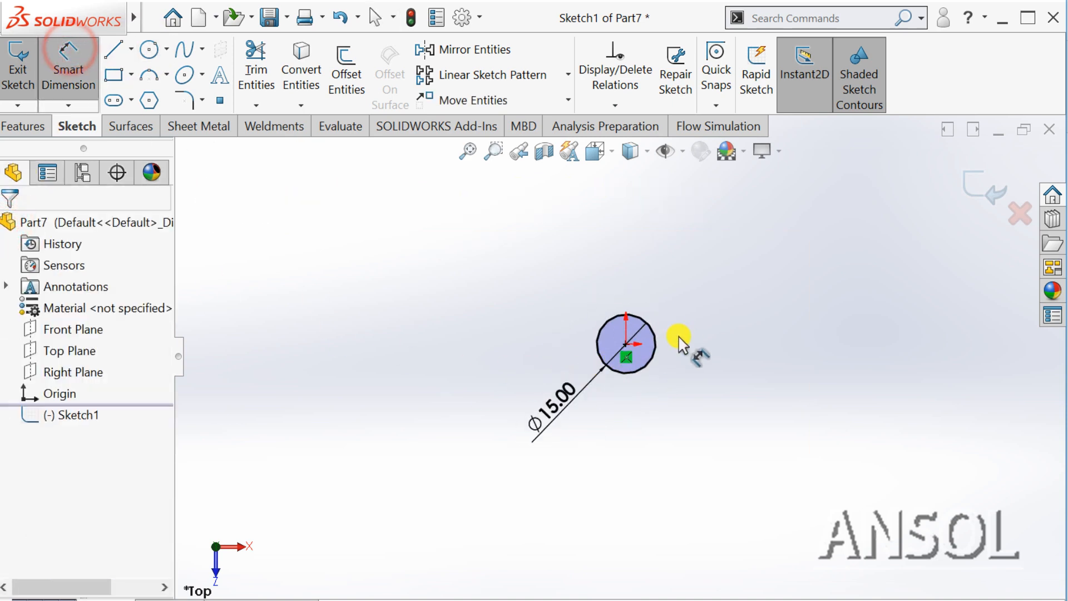
left_click(658, 346)
left_click(752, 358)
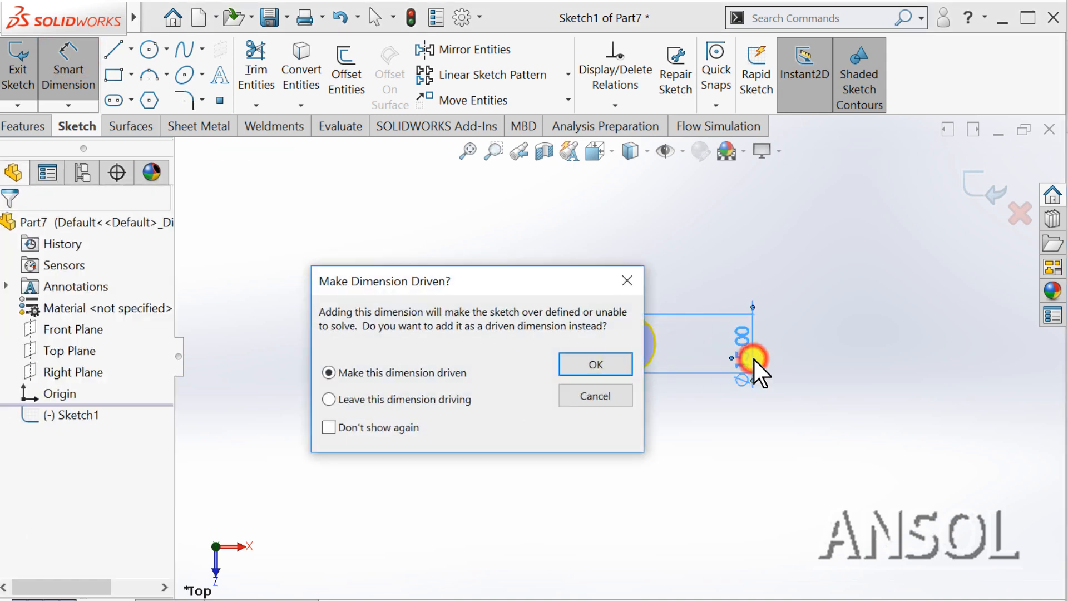
left_click(593, 368)
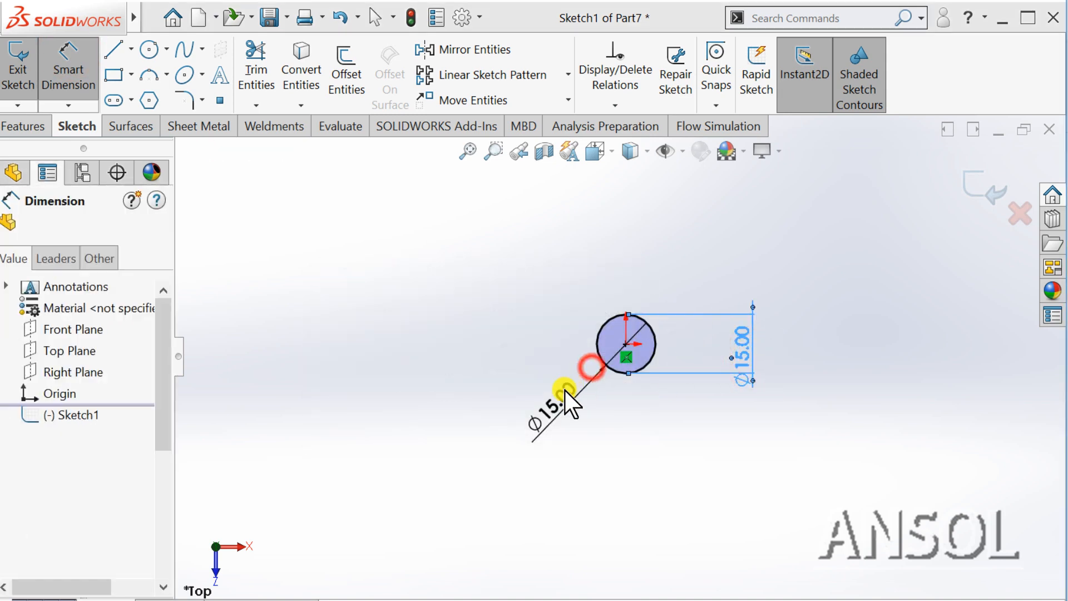
left_click(438, 409)
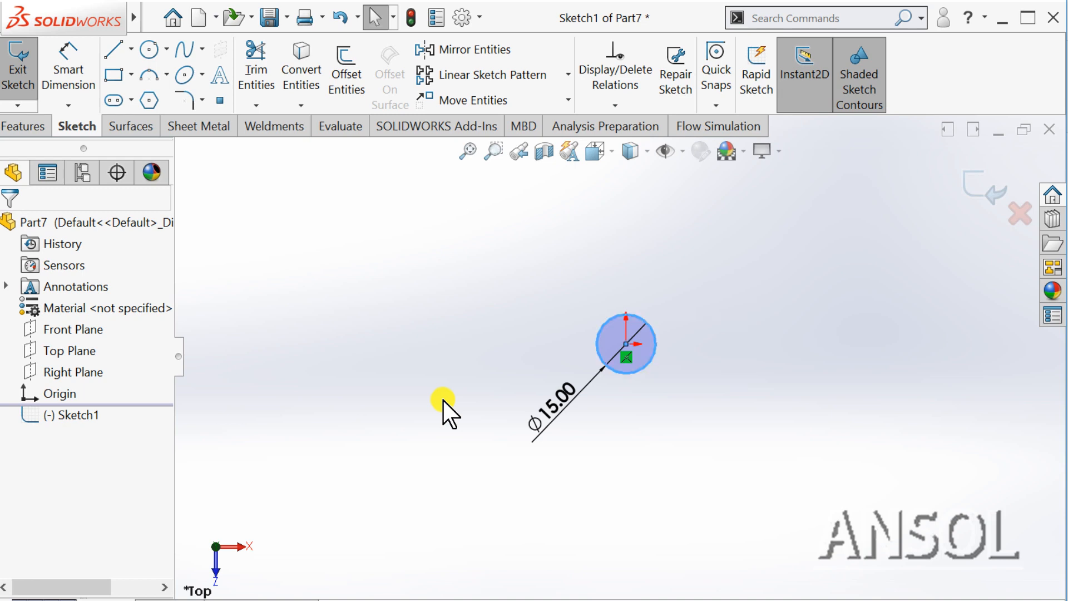
left_click(654, 339)
- Exit the sketch and extrude the circle 30 mm as a blind boss to form the pin
left_click(979, 187)
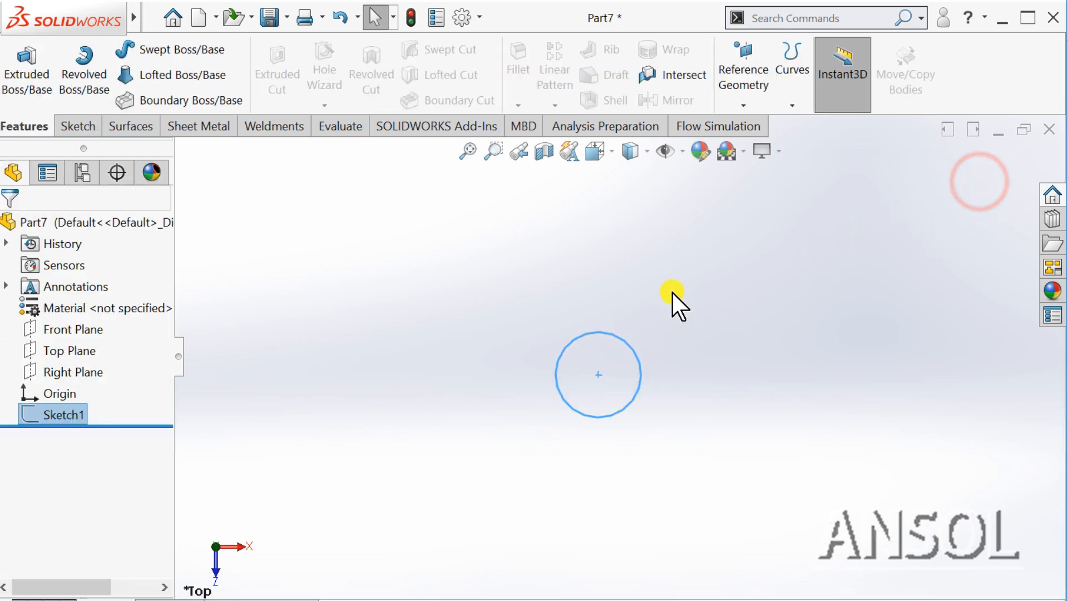
left_click(11, 65)
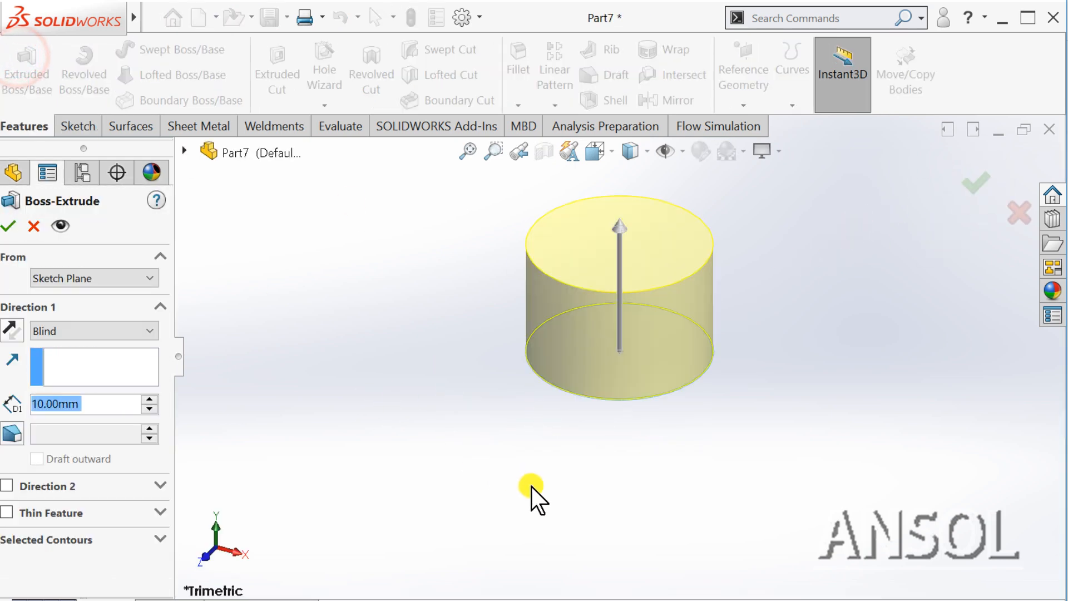
type("30")
key("Return")
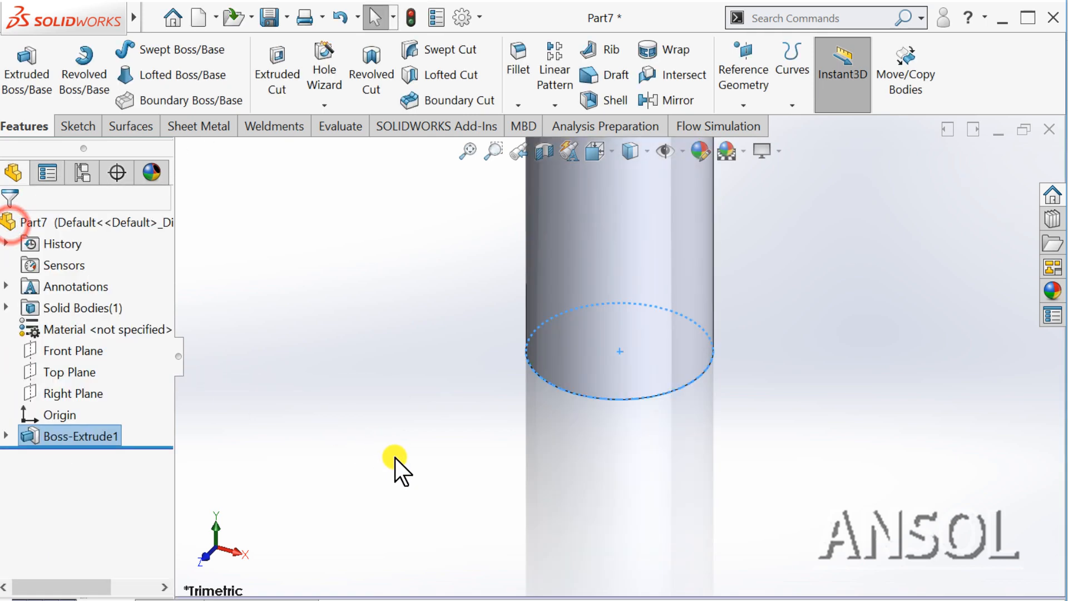
left_click(392, 457)
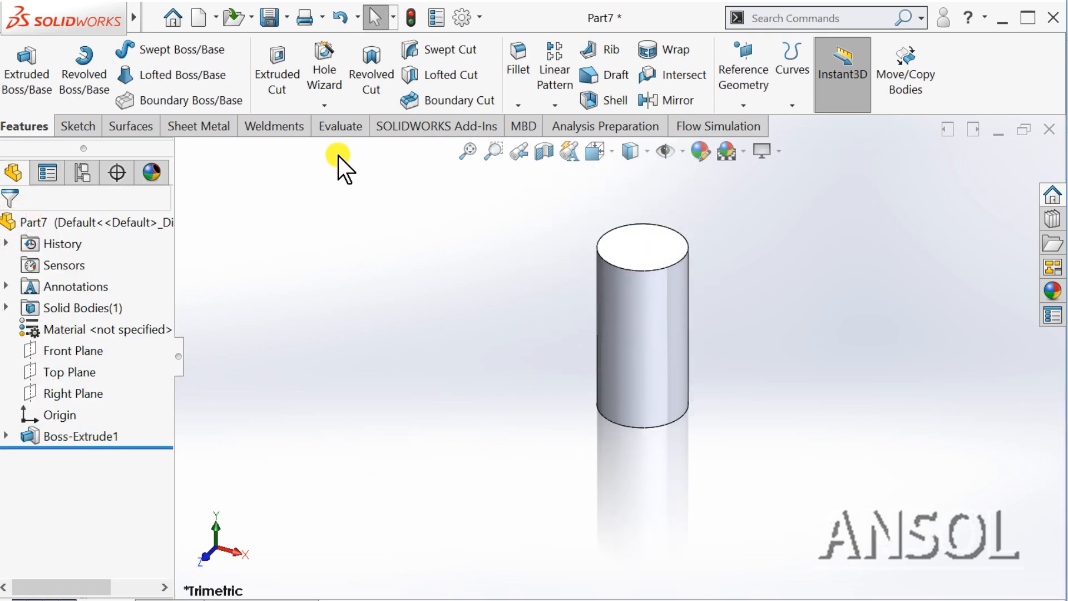
- Chamfer the upper and lower circular edges of the pin with a 2 mm distance at 45 degrees
left_click(517, 105)
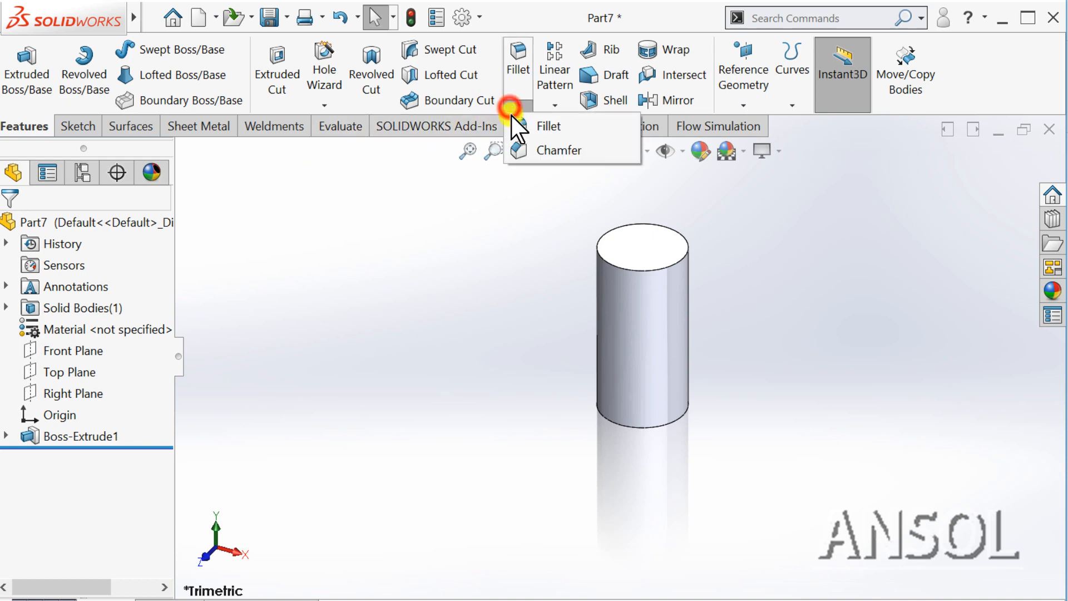
left_click(525, 148)
left_click(606, 263)
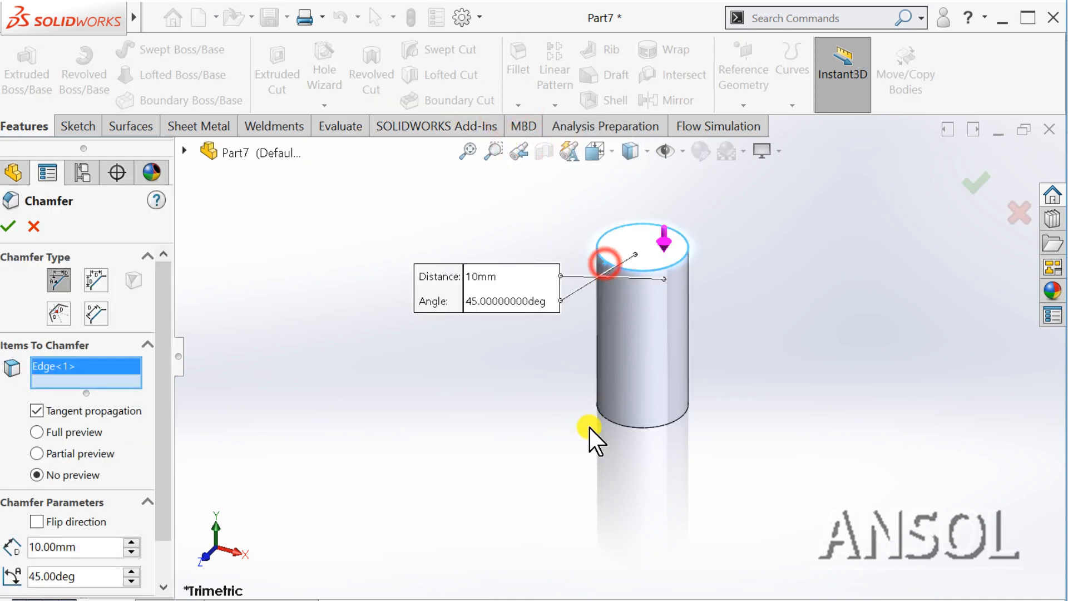
left_click(616, 419)
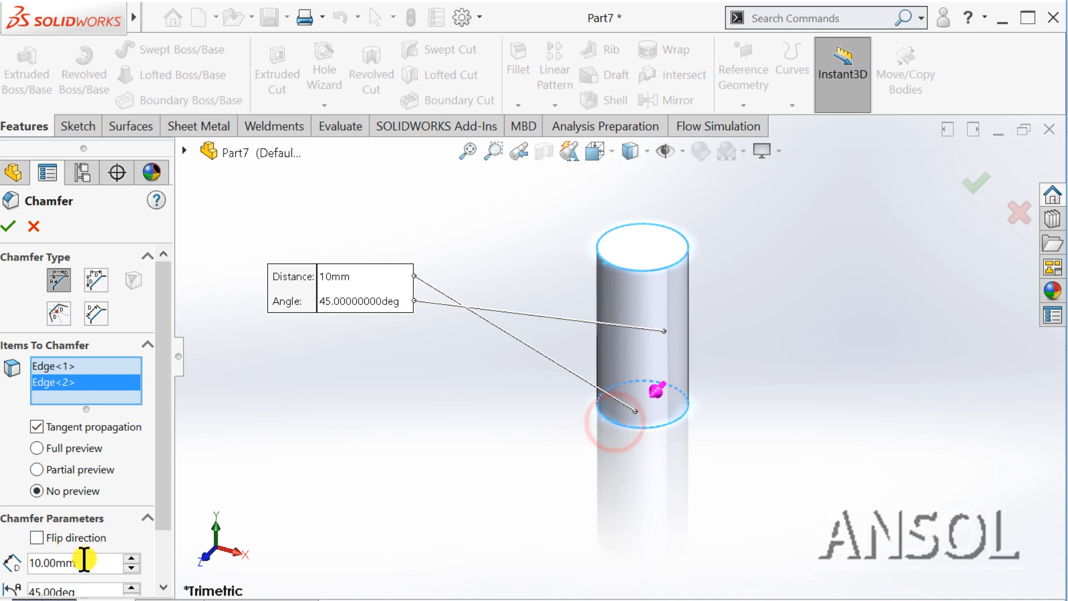
type("2")
key("Return")
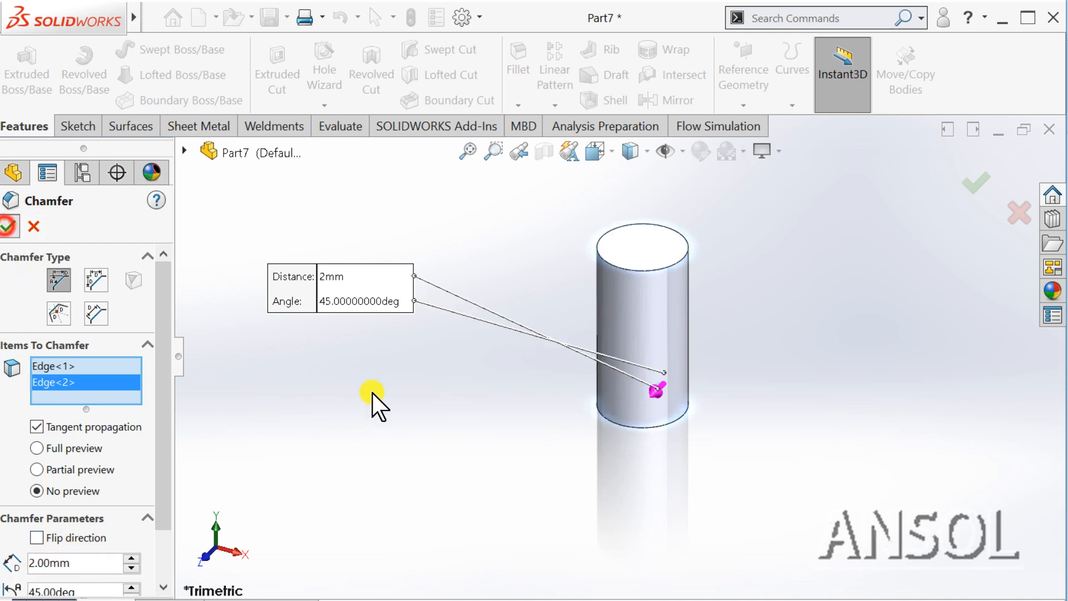
left_click(394, 398)
middle_click_drag(394, 424, 259, 476)
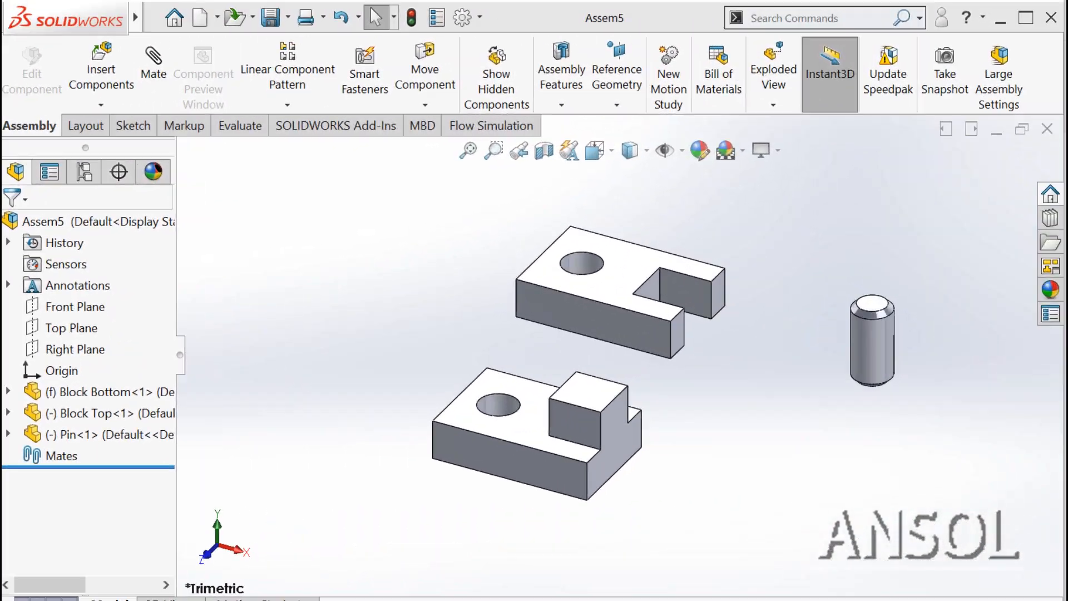
- In the assembly, change the fixed Block Bottom component to floating
middle_click_drag(656, 525, 683, 505)
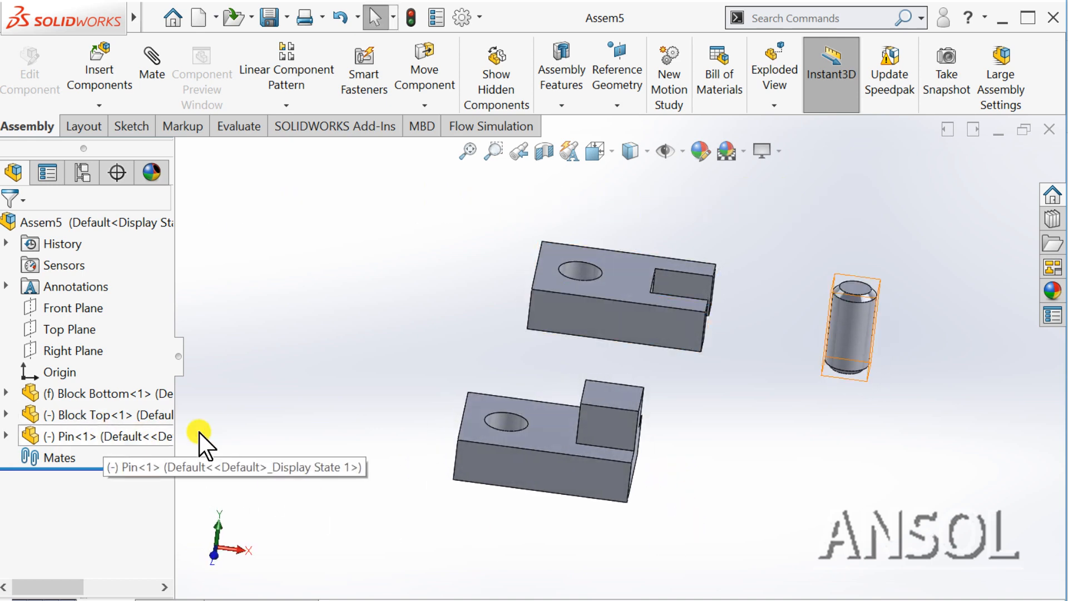
right_click(107, 394)
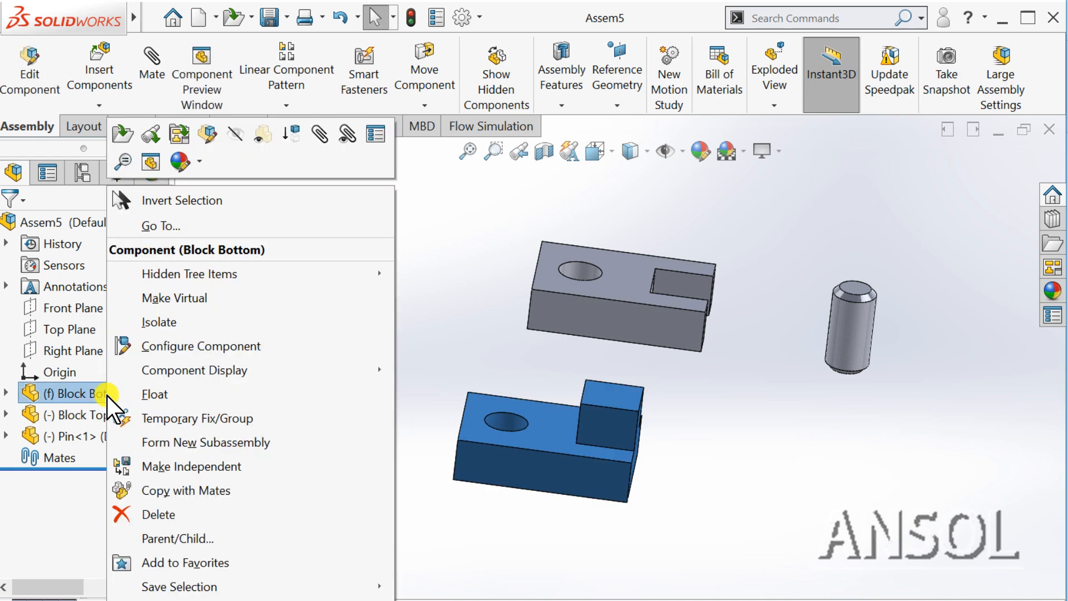
left_click(151, 394)
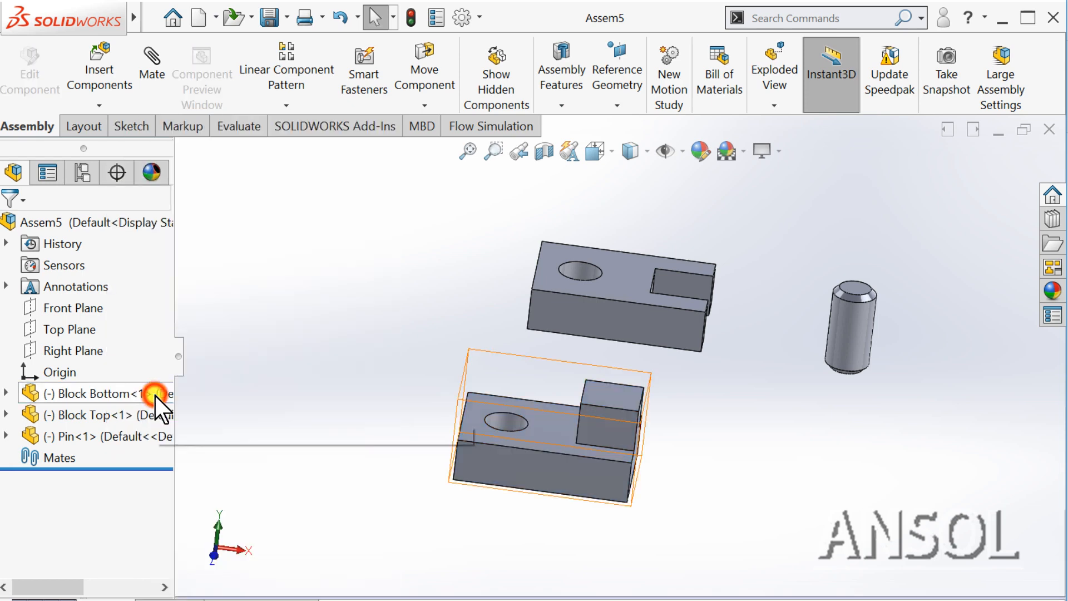
- Mate the assembly's Front Plane coincident with the Front Plane of the Block Bottom component
left_click(33, 309)
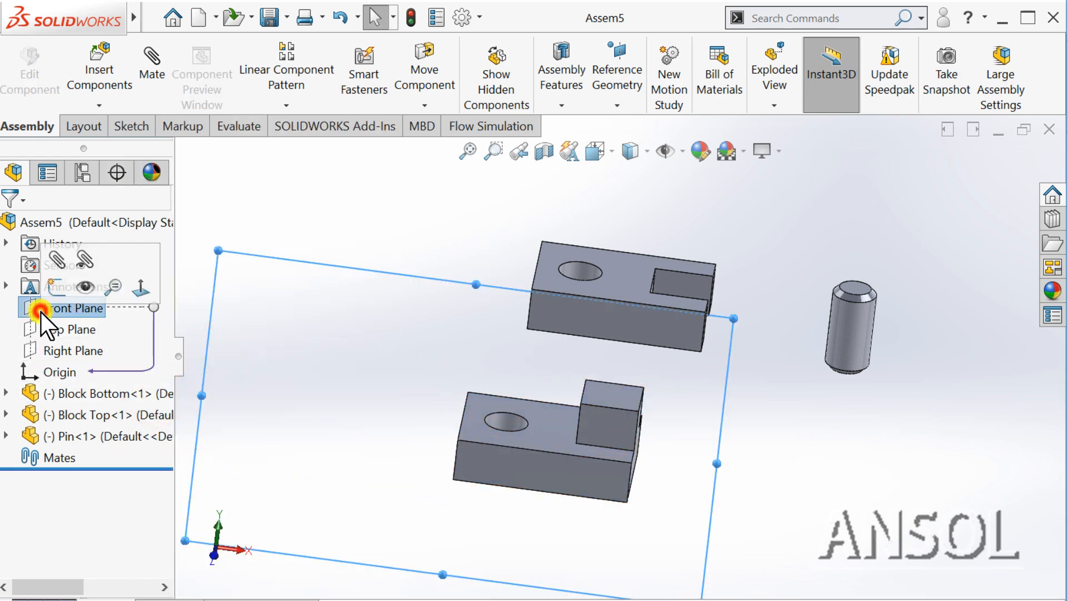
left_click(6, 393)
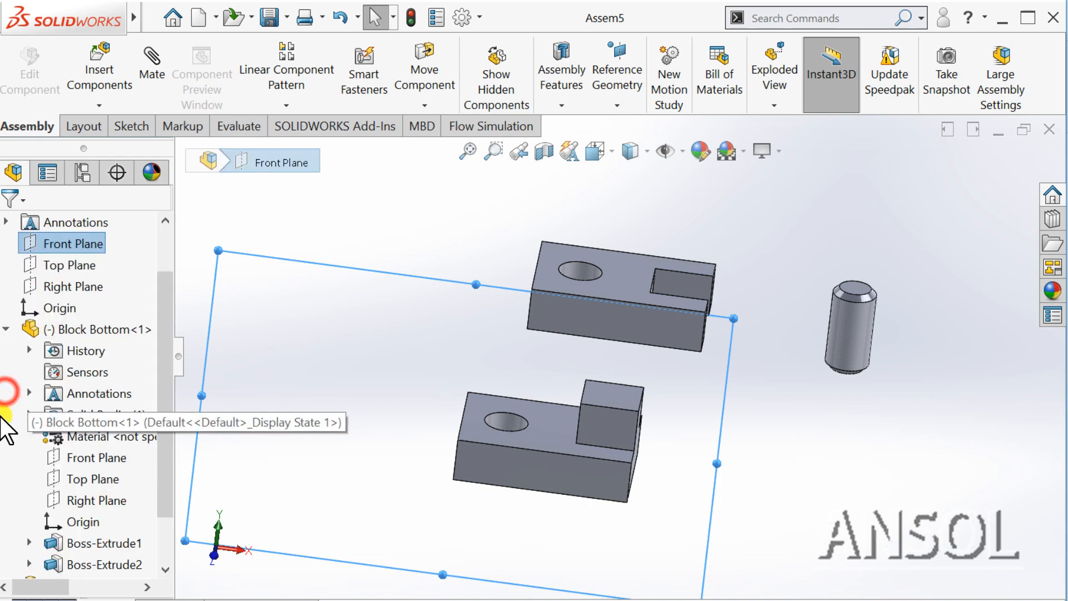
left_click(93, 460, "ctrl")
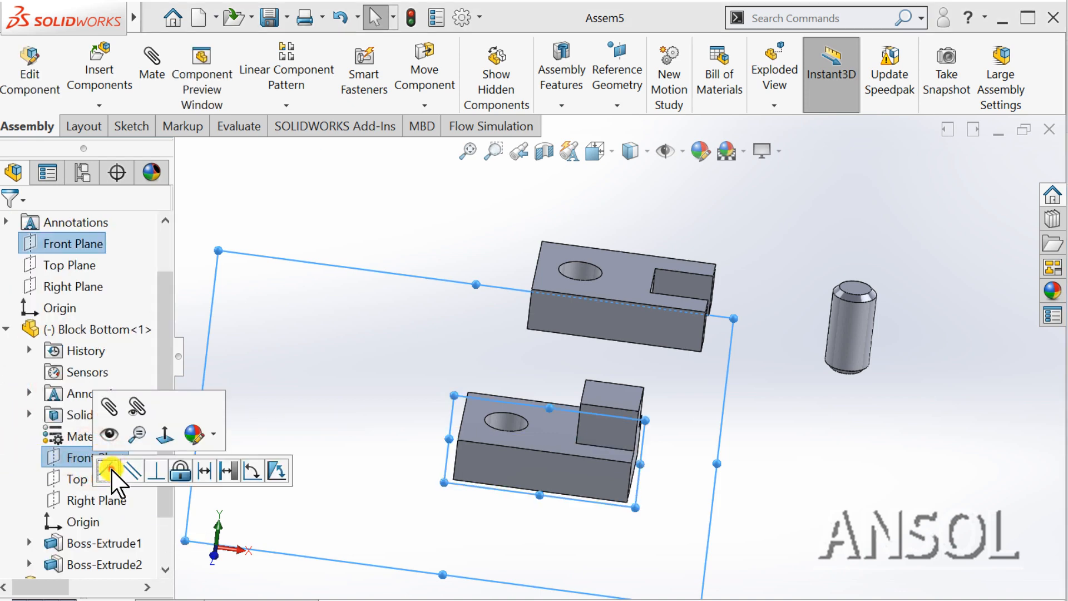
left_click(110, 470)
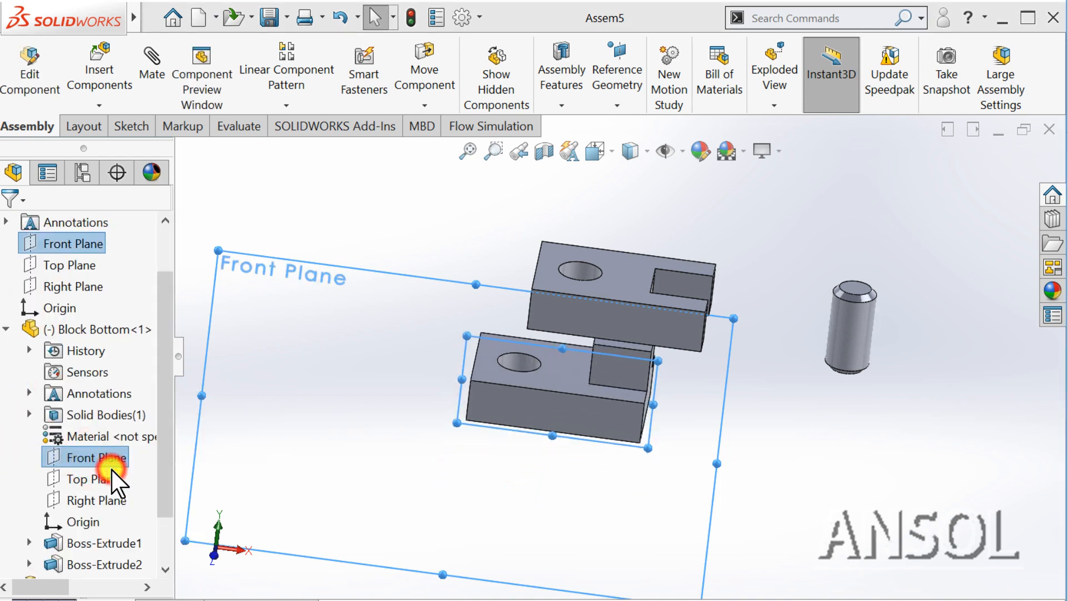
- Mate the Block Bottom's Top Plane and Right Plane coincident with the assembly's Top Plane and Right Plane
left_click(55, 266)
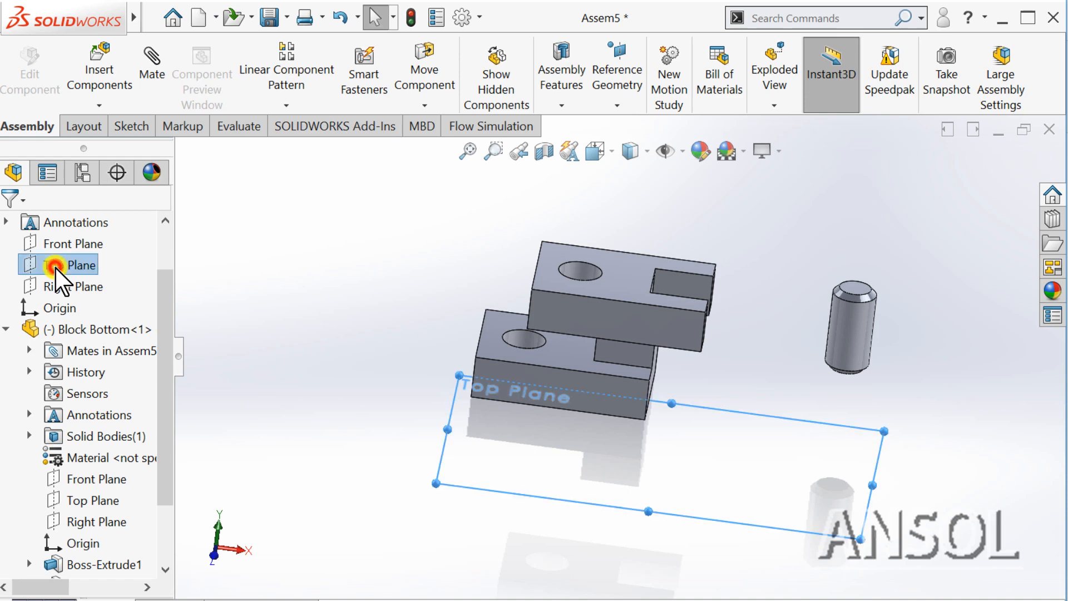
left_click(84, 498, "ctrl")
left_click(98, 507)
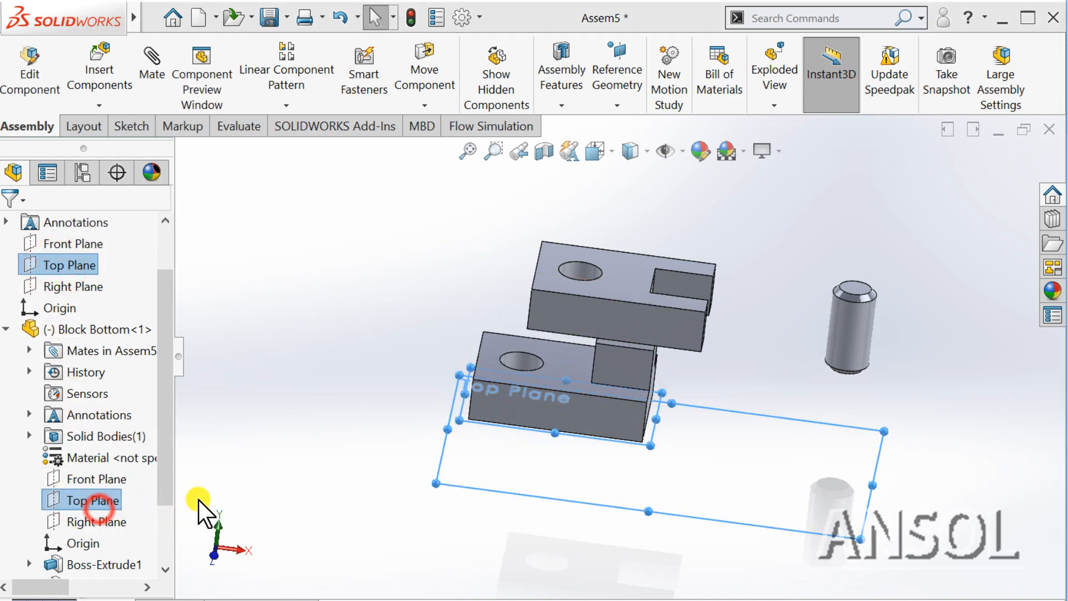
left_click(58, 286)
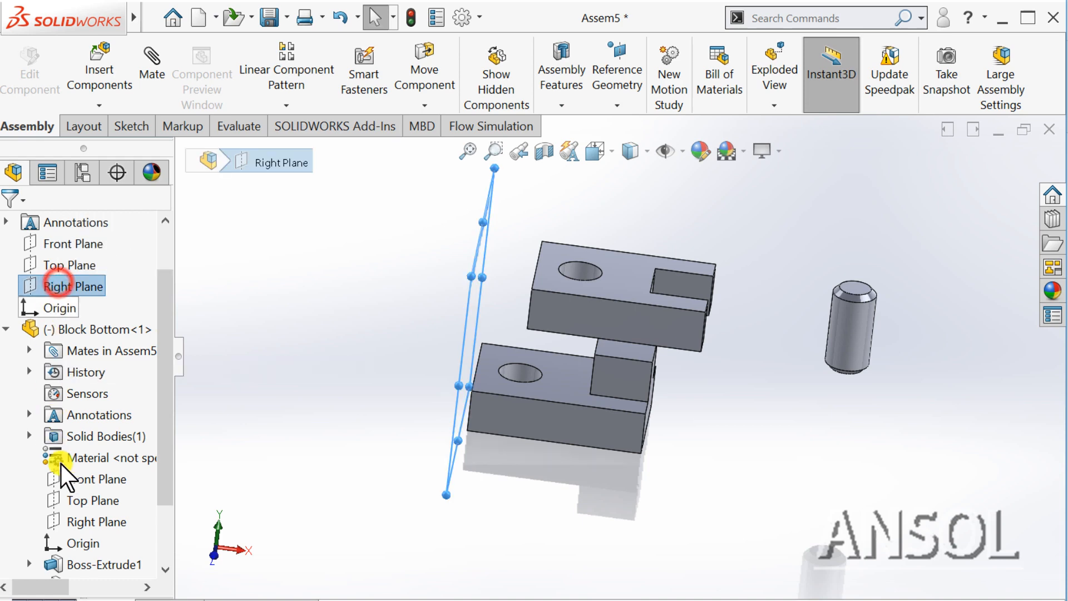
left_click(76, 524, "ctrl")
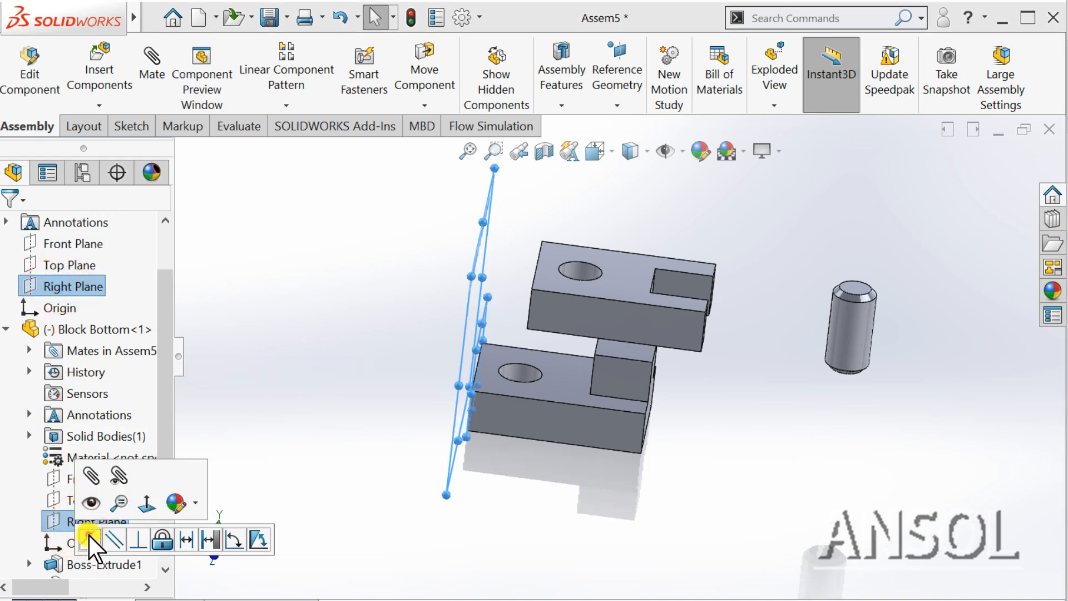
left_click(89, 539)
left_click(312, 488)
- Add a concentric mate between the cylindrical holes of the Block Top and the Block Bottom
scroll(598, 356, "down", 3)
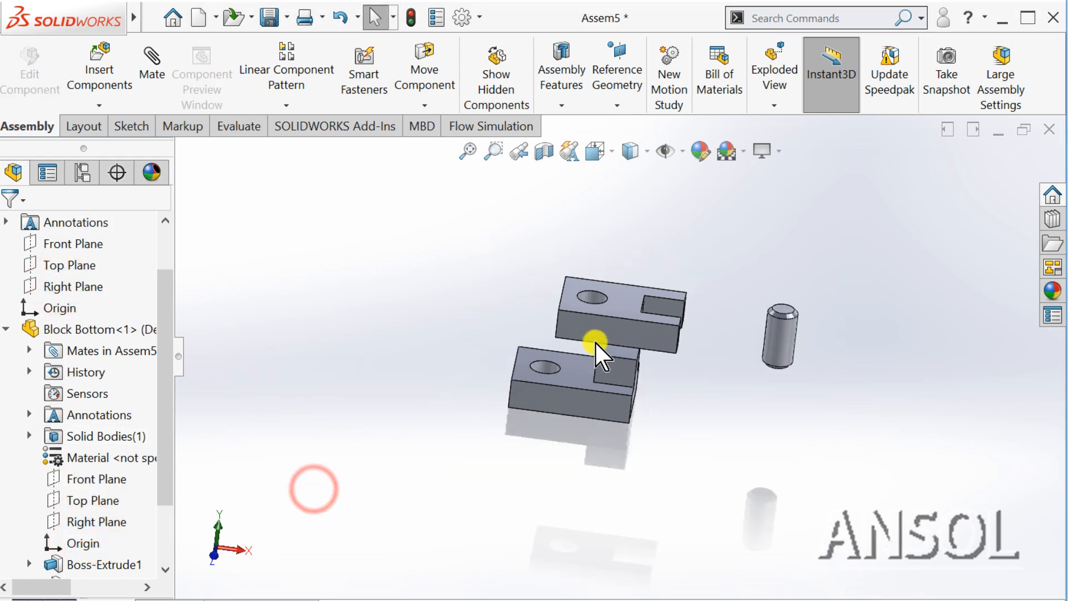
middle_click_drag(585, 342, 587, 364)
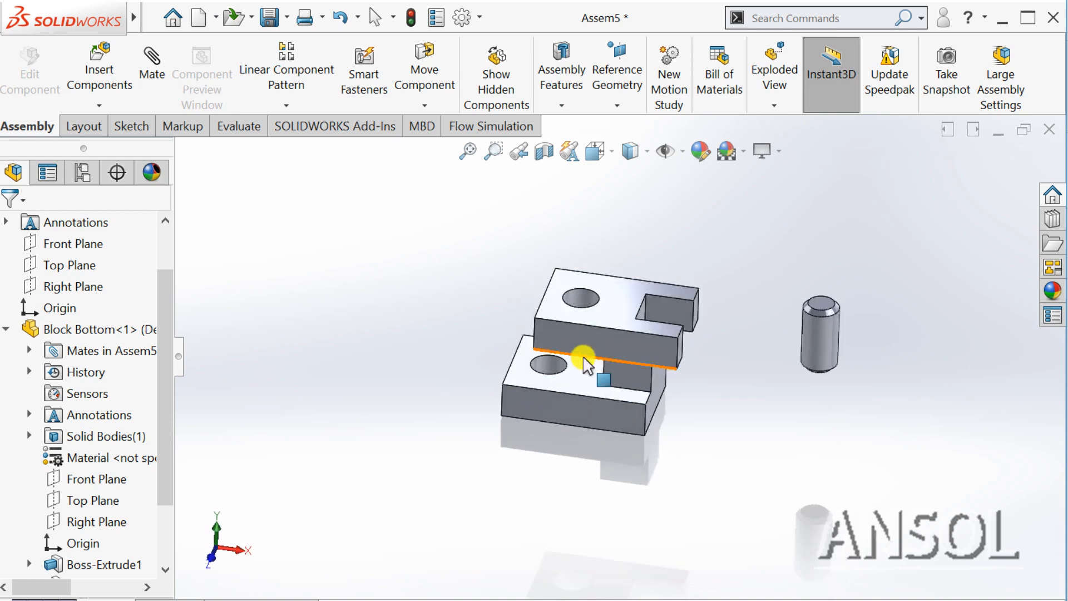
left_click(579, 302)
scroll(574, 325, "up", 3)
left_click(538, 408, "ctrl")
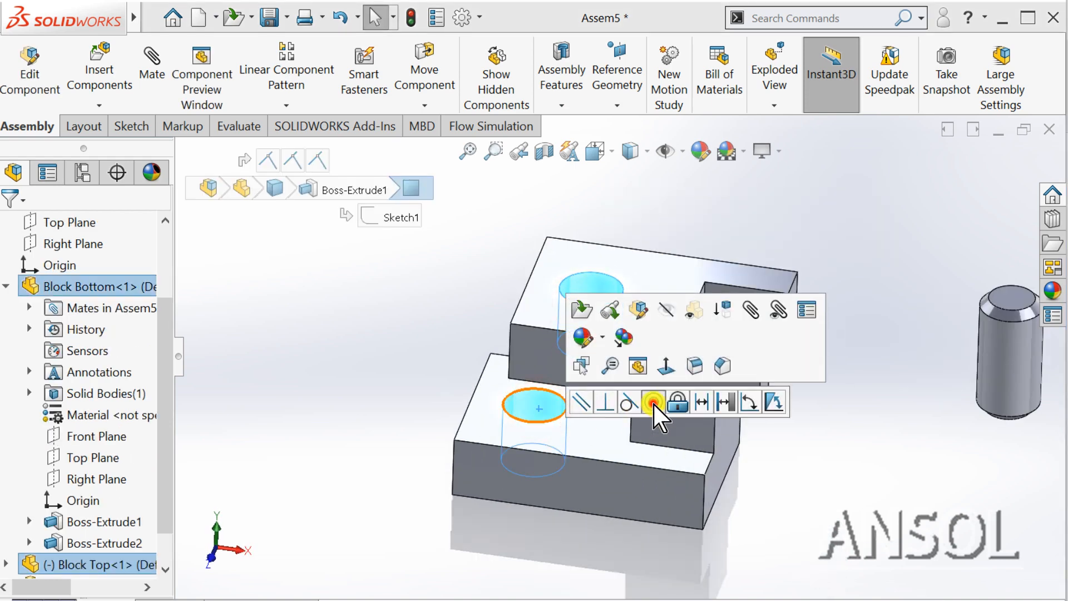
left_click(654, 403)
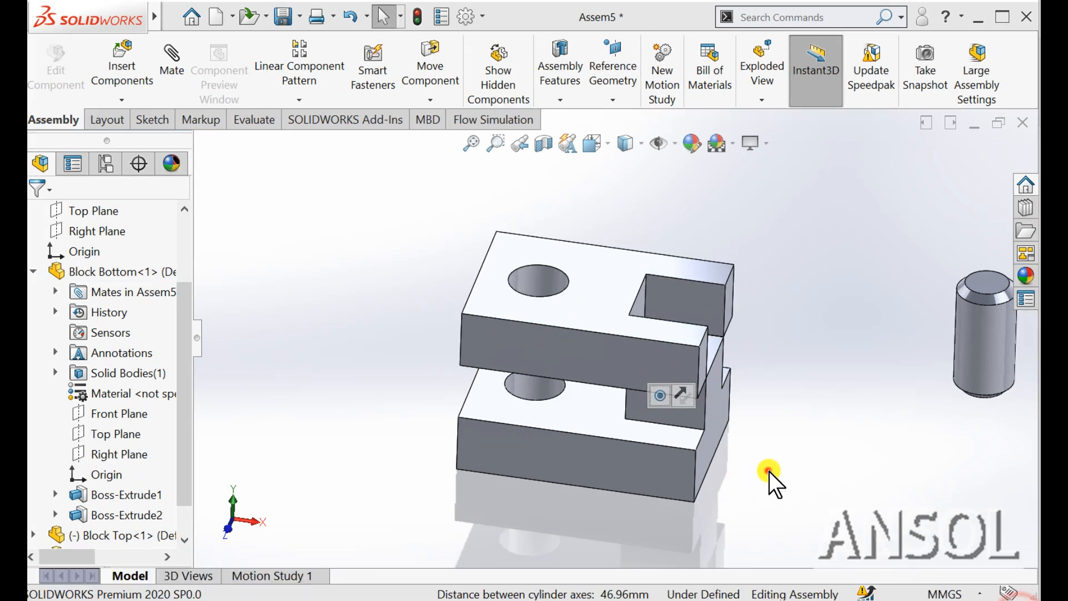
- Mate the long front side faces of the Block Bottom and Block Top coincident so the blocks align
middle_click_drag(771, 482, 787, 453)
left_click(507, 454)
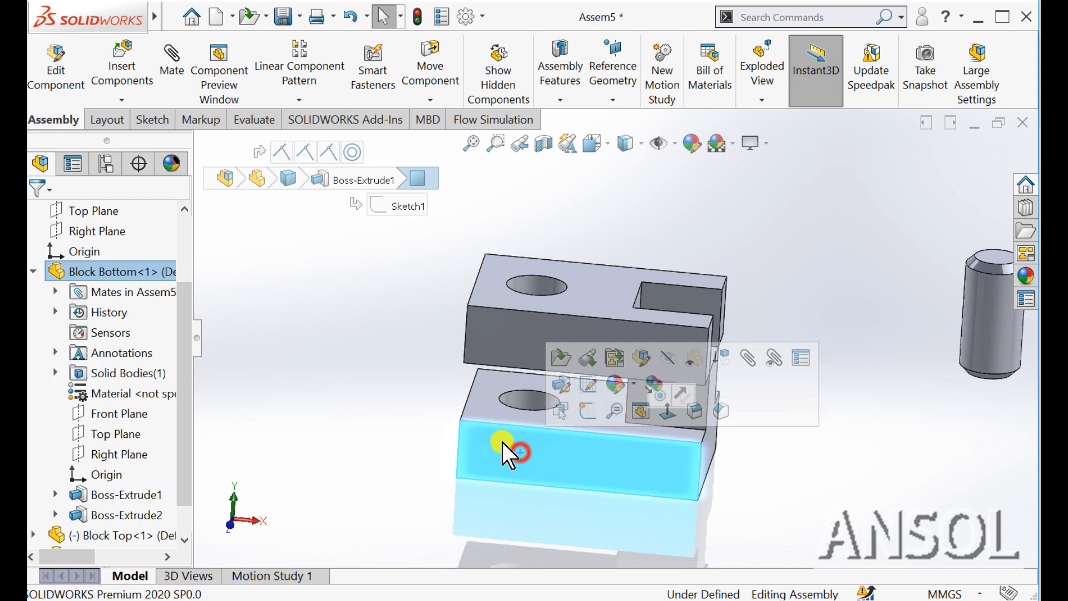
left_click(489, 327, "ctrl")
left_click(530, 321)
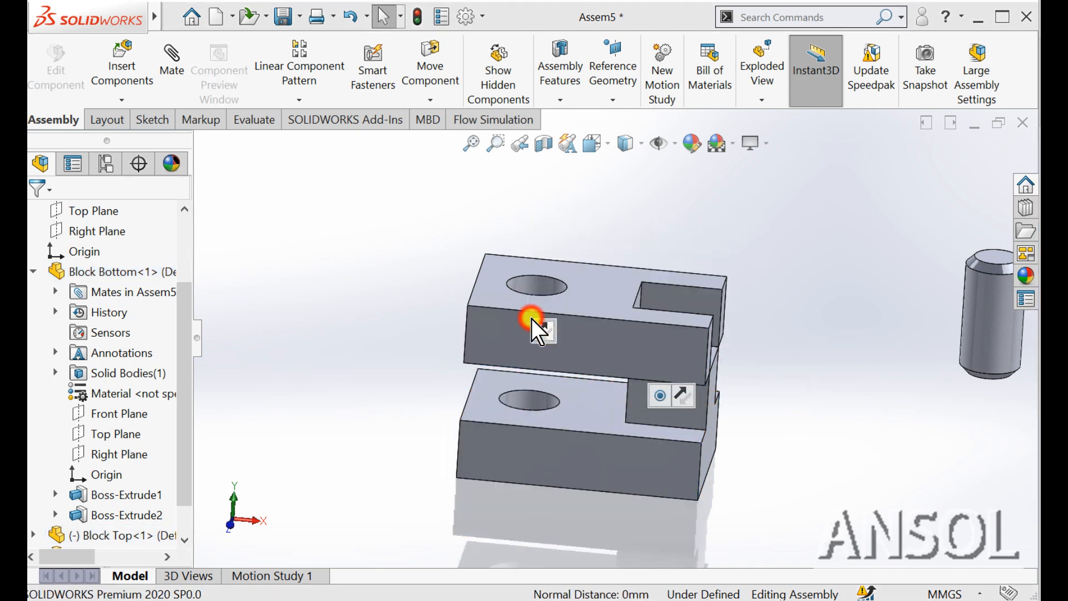
- Mate the Block Bottom's upper face coincident with the underside of the Block Top to close the gap
mouse_move(380, 362)
middle_mouse_down()
mouse_move(358, 382)
mouse_move(374, 379)
middle_mouse_up()
left_click(568, 414)
mouse_move(569, 414)
middle_mouse_down()
mouse_move(534, 370)
mouse_move(564, 299)
middle_mouse_up()
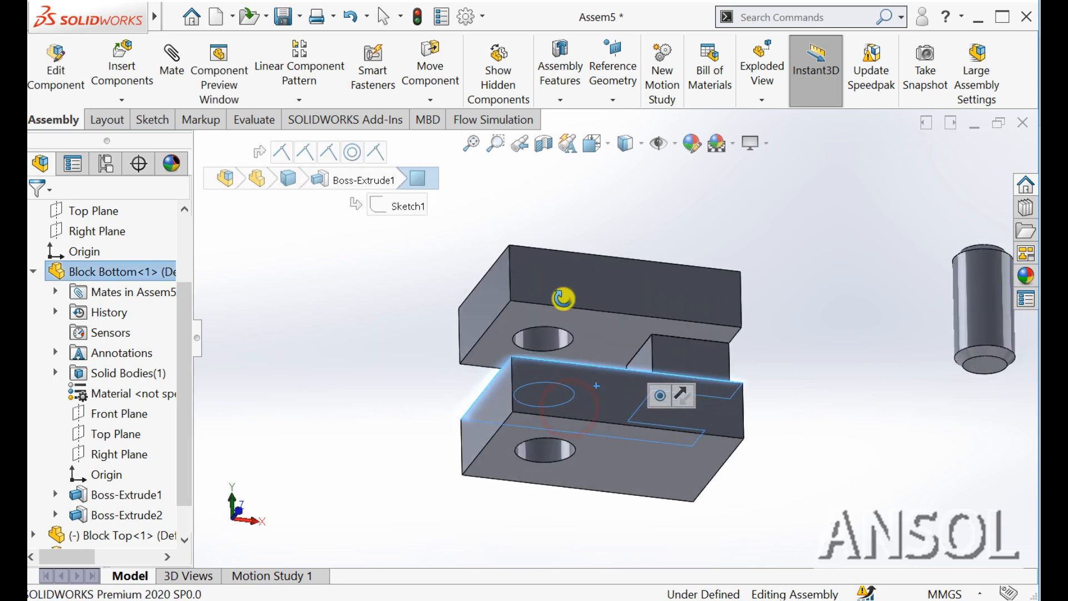
left_click(511, 335, "ctrl")
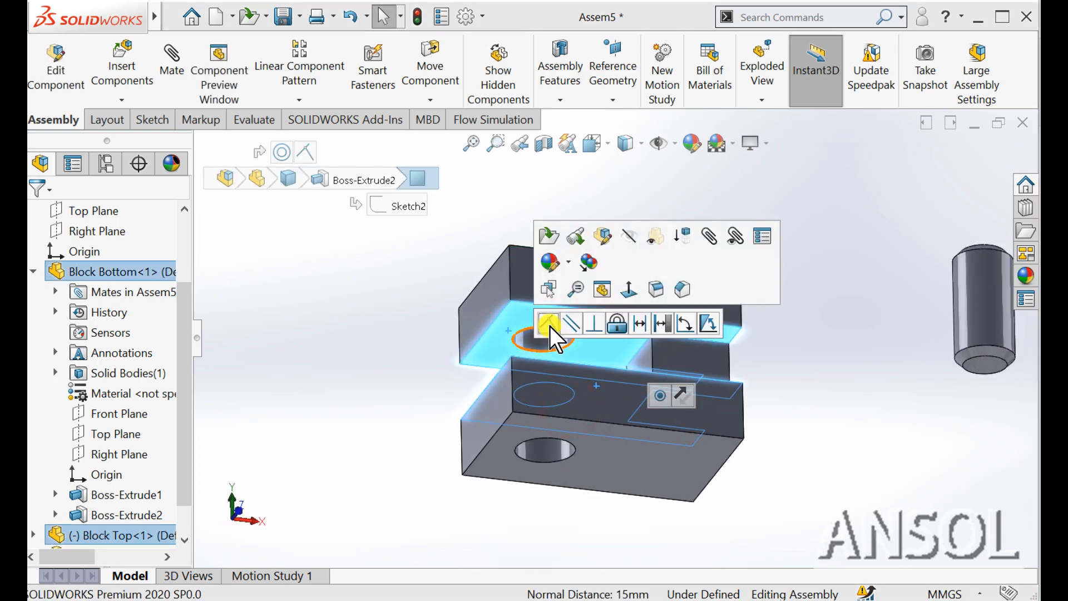
left_click(549, 326)
- Add a concentric mate between the Block Top's hole and the Pin's cylindrical face
middle_click_drag(370, 327, 385, 406)
scroll(386, 406, "up", 3)
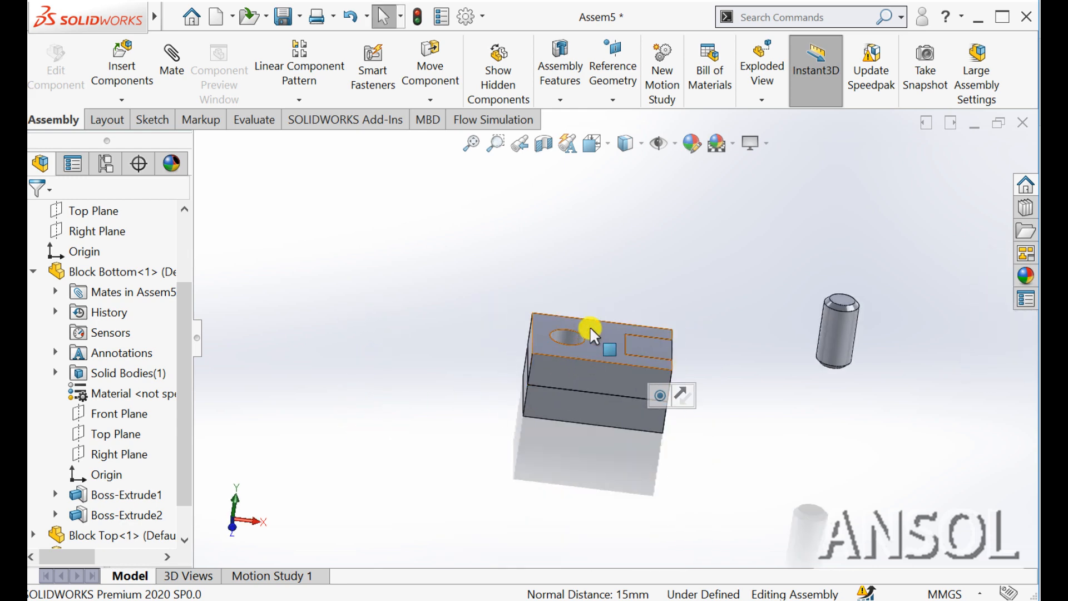
scroll(562, 357, "down", 2)
left_click(553, 354)
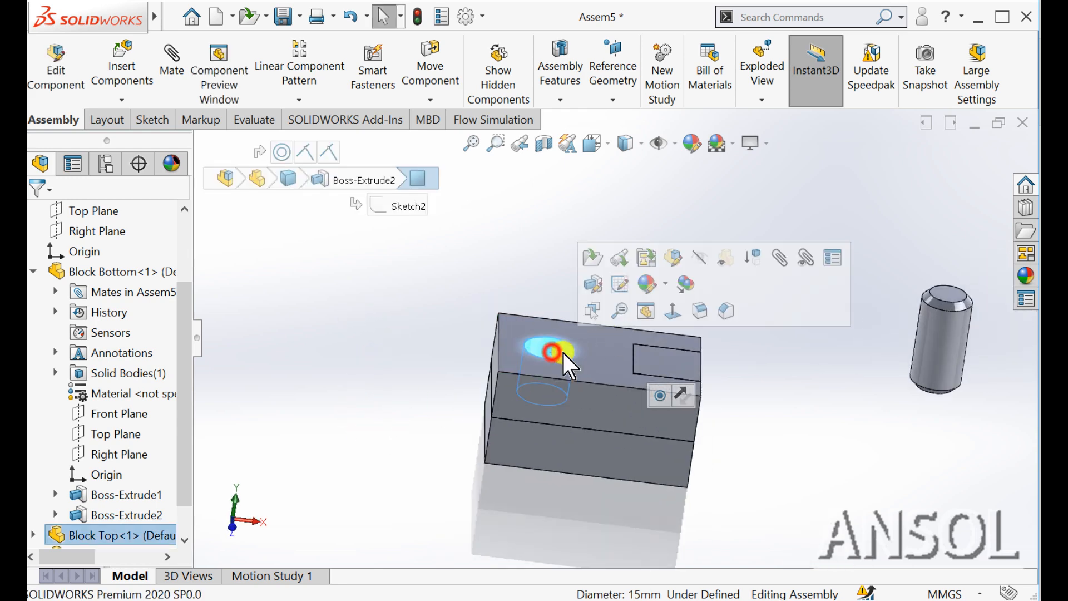
left_click(941, 346, "ctrl")
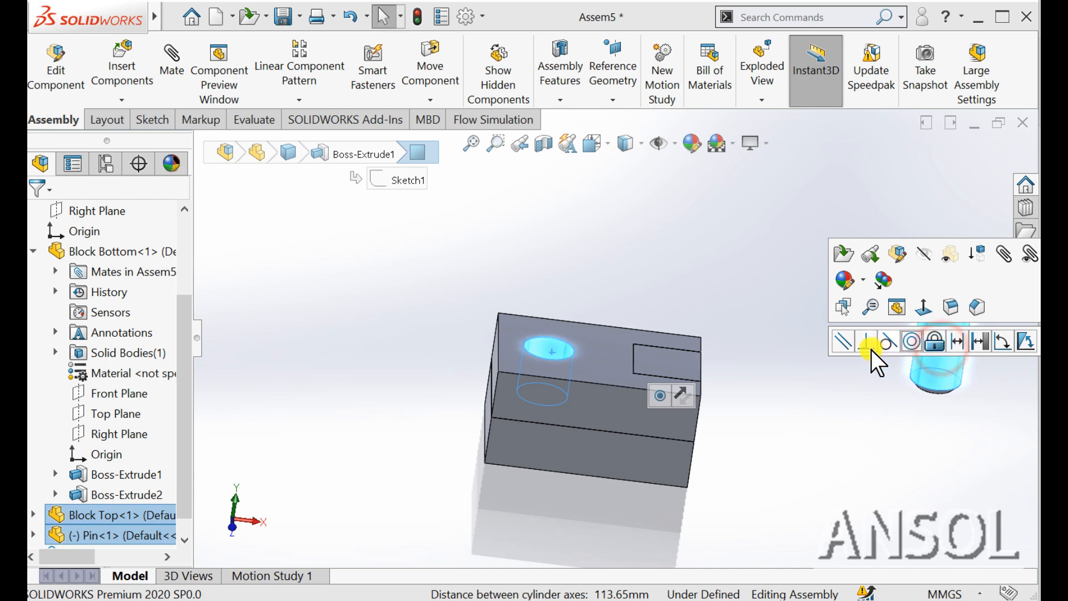
left_click(912, 342)
left_click(851, 454)
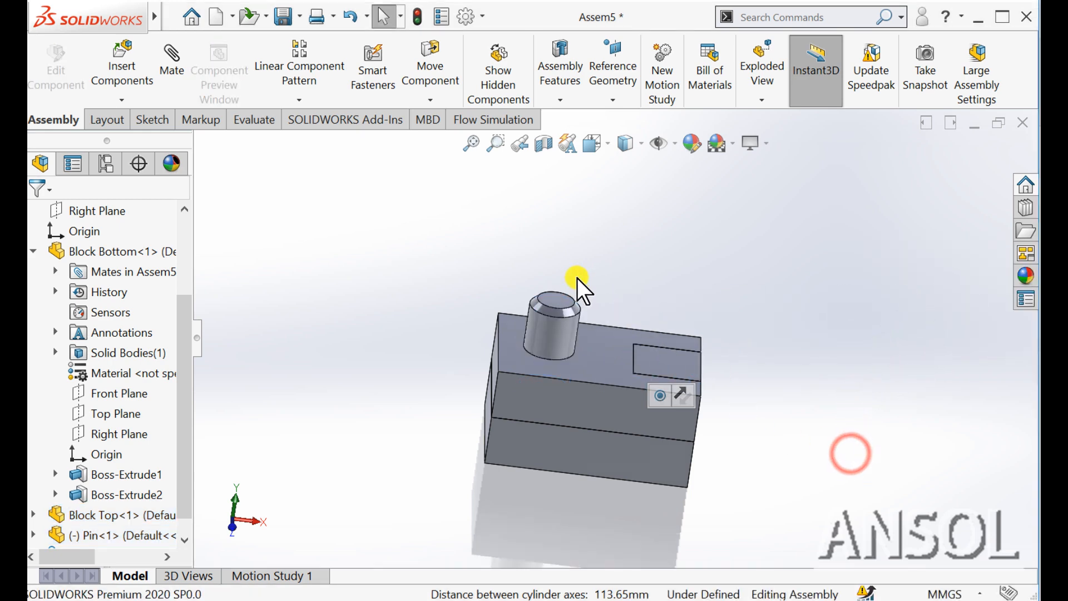
- Mate the Pin's upper end face coincident with the top face of the Block Top
left_click(559, 305)
left_click(603, 362, "ctrl")
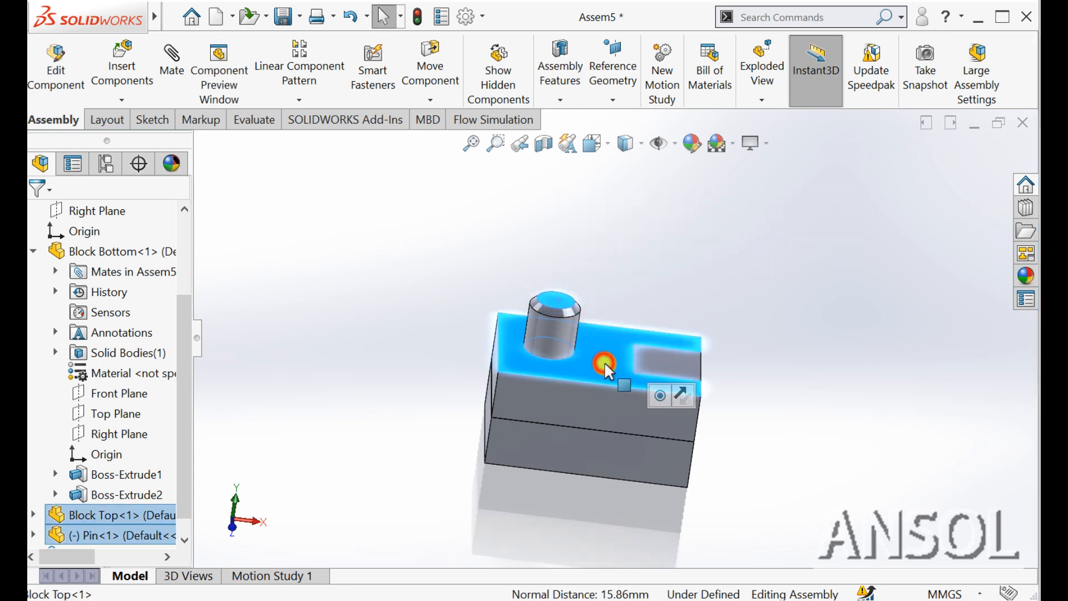
left_click(645, 359)
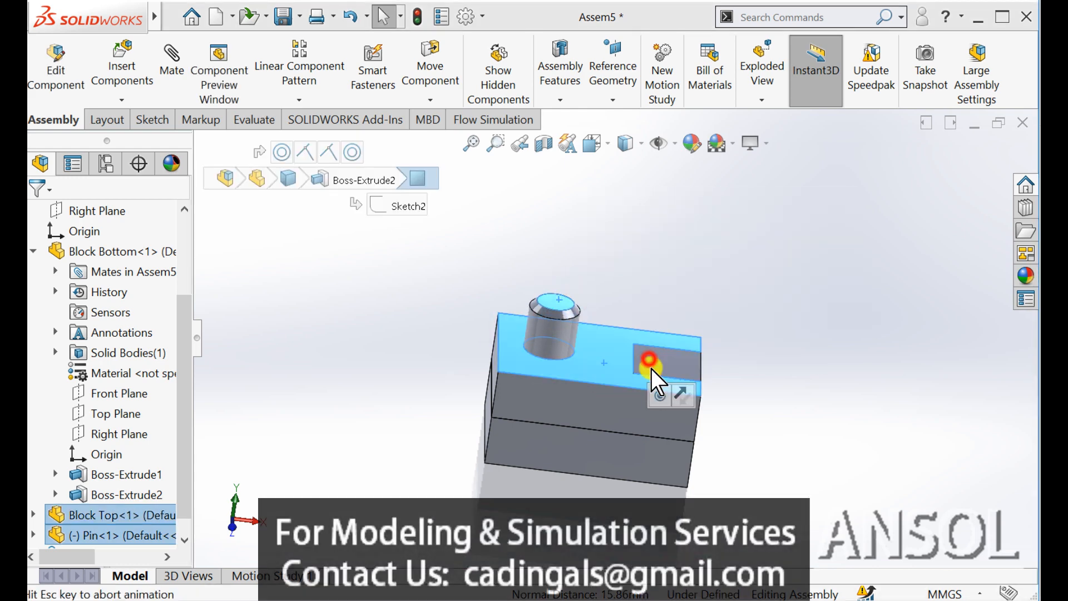
left_click(825, 450)
- Inspect the pin's fit with a section view parallel to the Front Plane, offset inward through the pin, and turn the section off
middle_click_drag(824, 469, 622, 494)
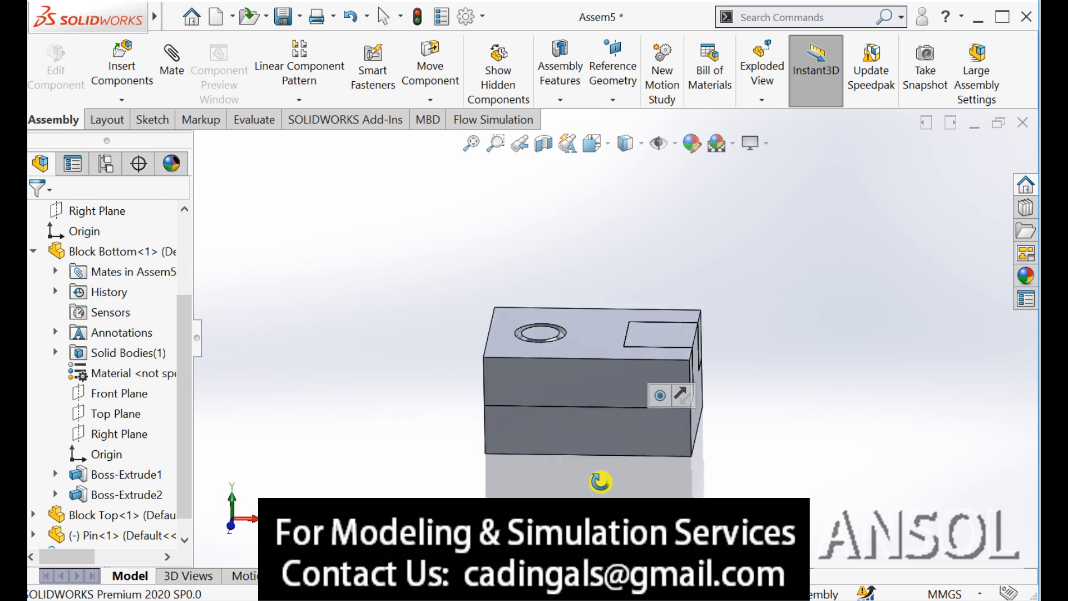
left_click(32, 251)
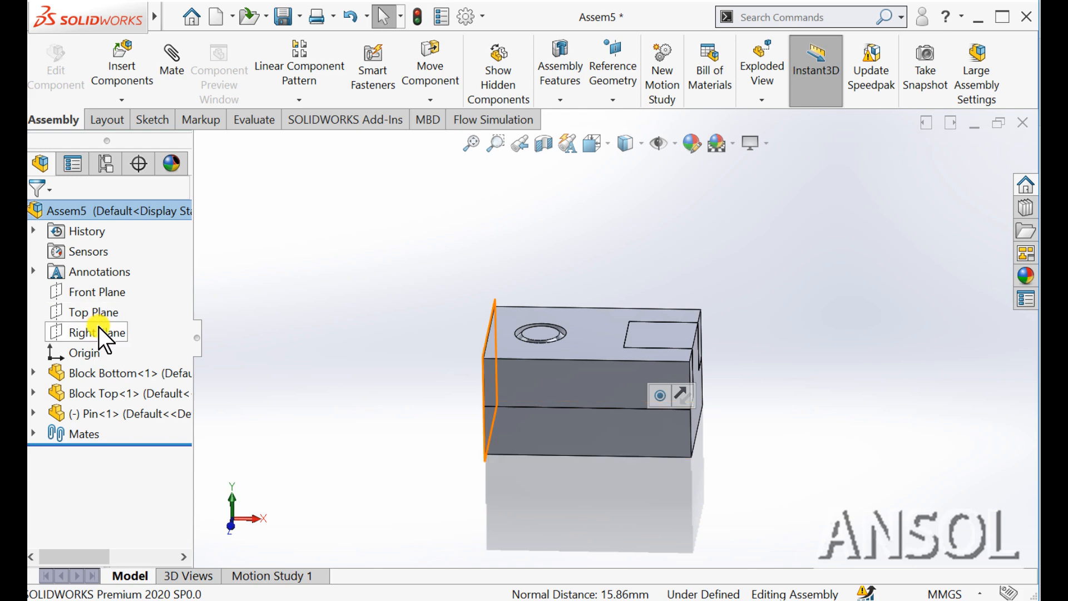
left_click(92, 291)
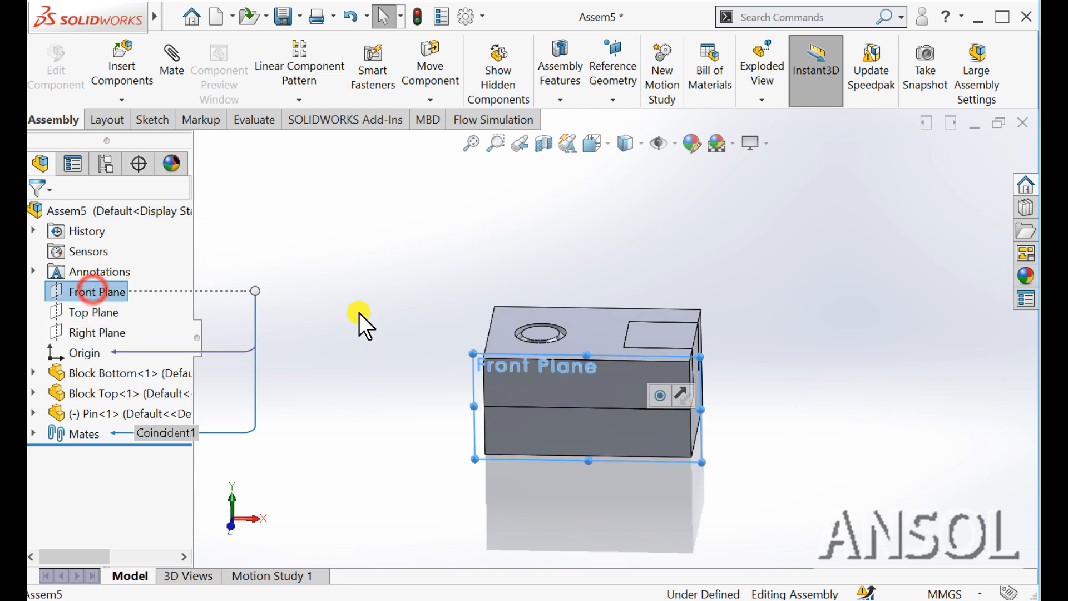
middle_click_drag(358, 322, 346, 353)
left_click(543, 146)
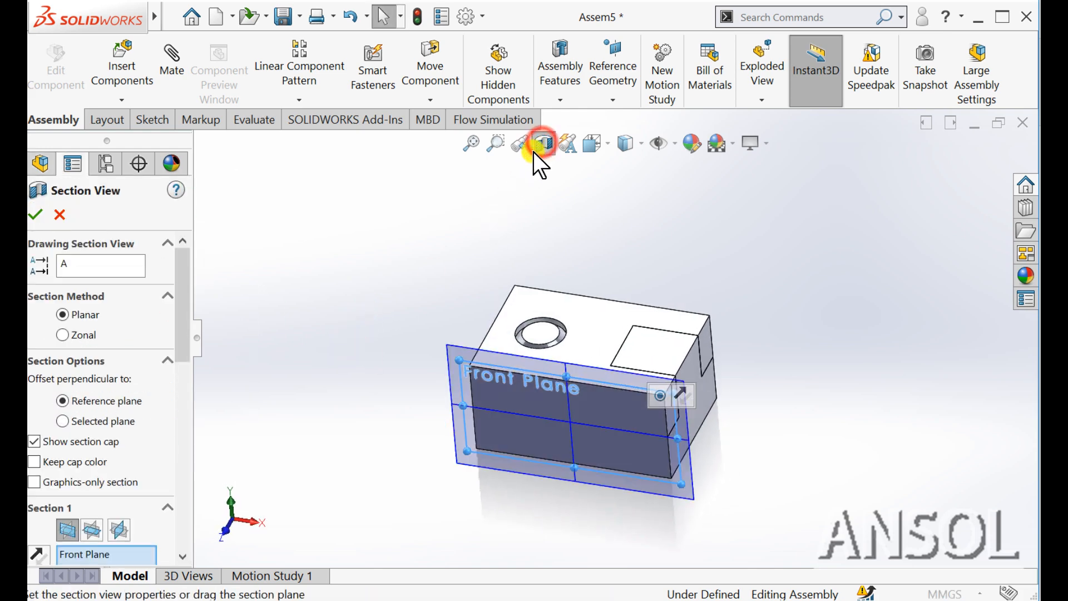
left_click_drag(540, 485, 523, 426)
left_click(43, 210)
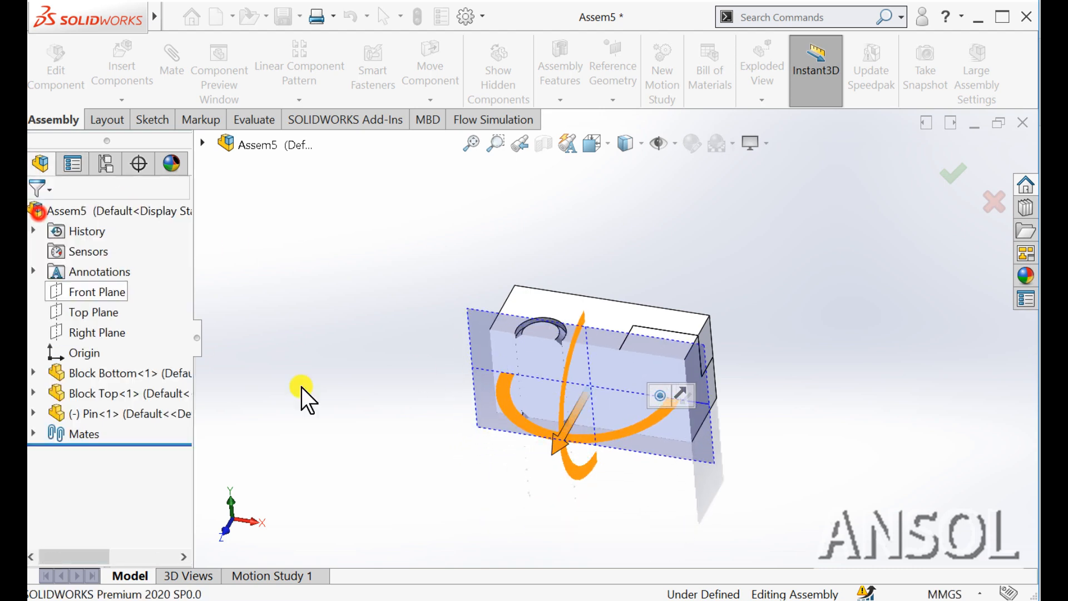
middle_click_drag(303, 393, 473, 368)
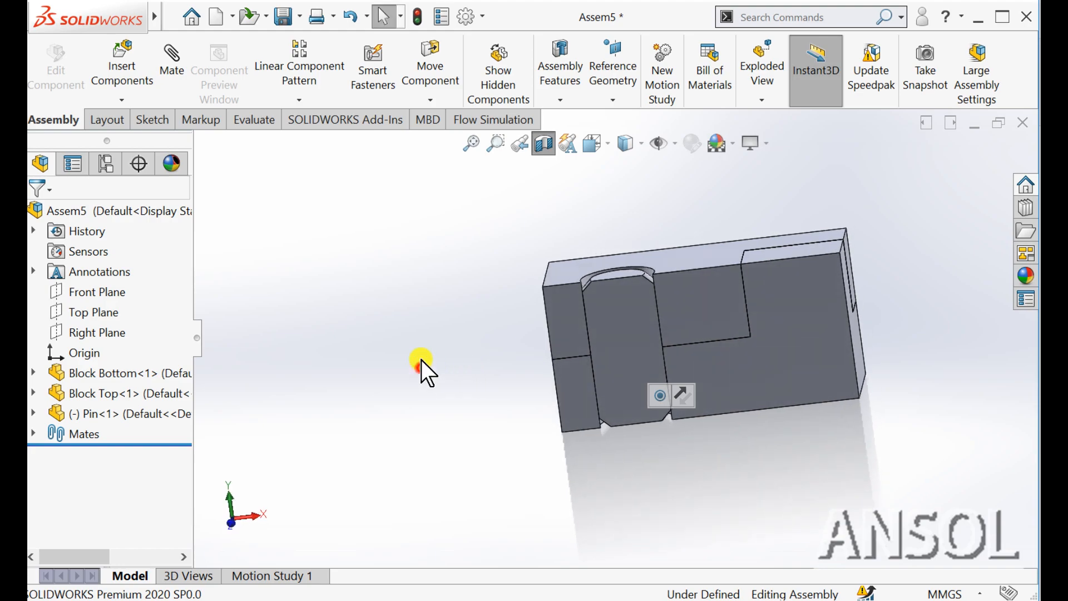
left_click(545, 156)
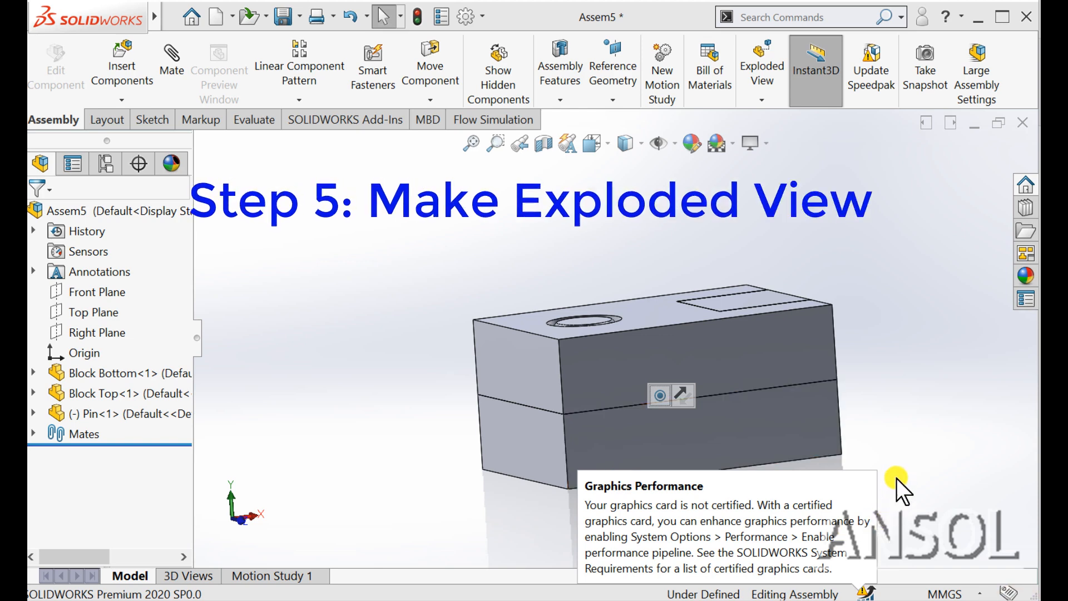
- Start a new exploded view for the assembly's Default configuration
left_click(914, 458)
left_click(106, 162)
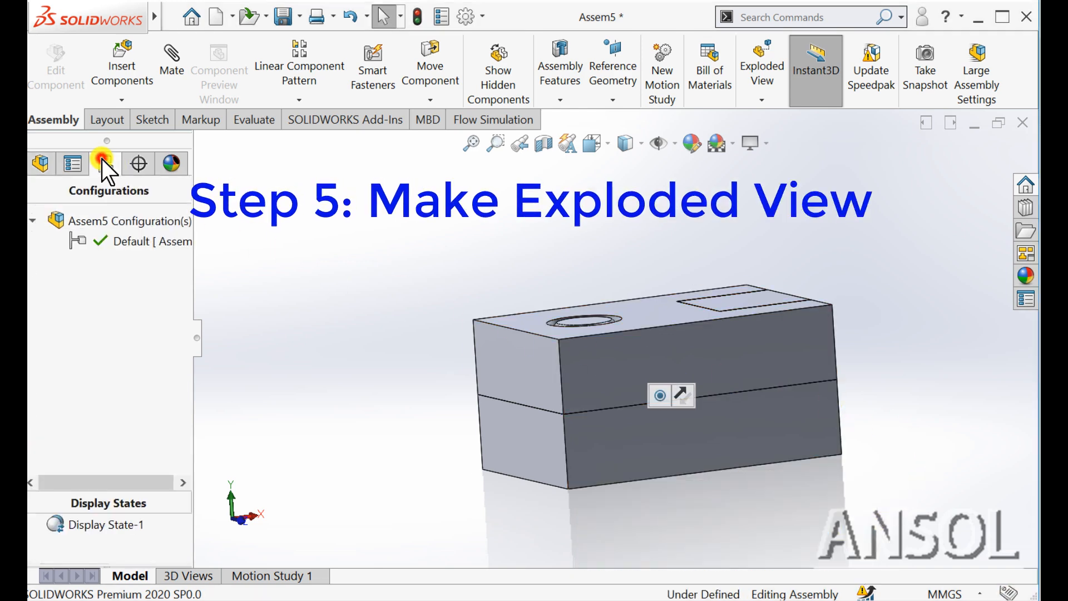
left_click(103, 236)
right_click(102, 235)
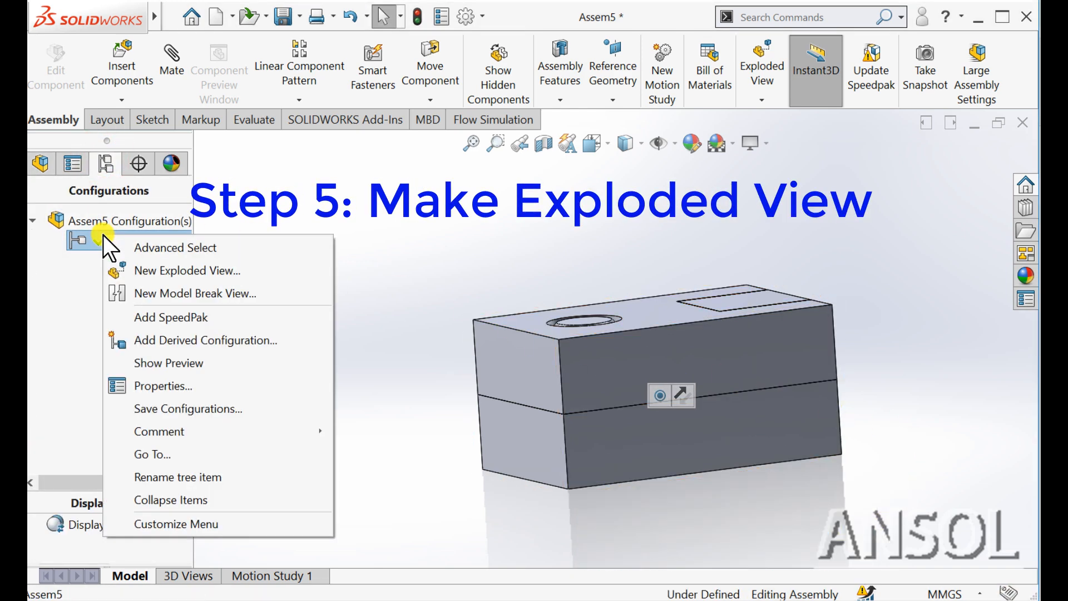
left_click(152, 271)
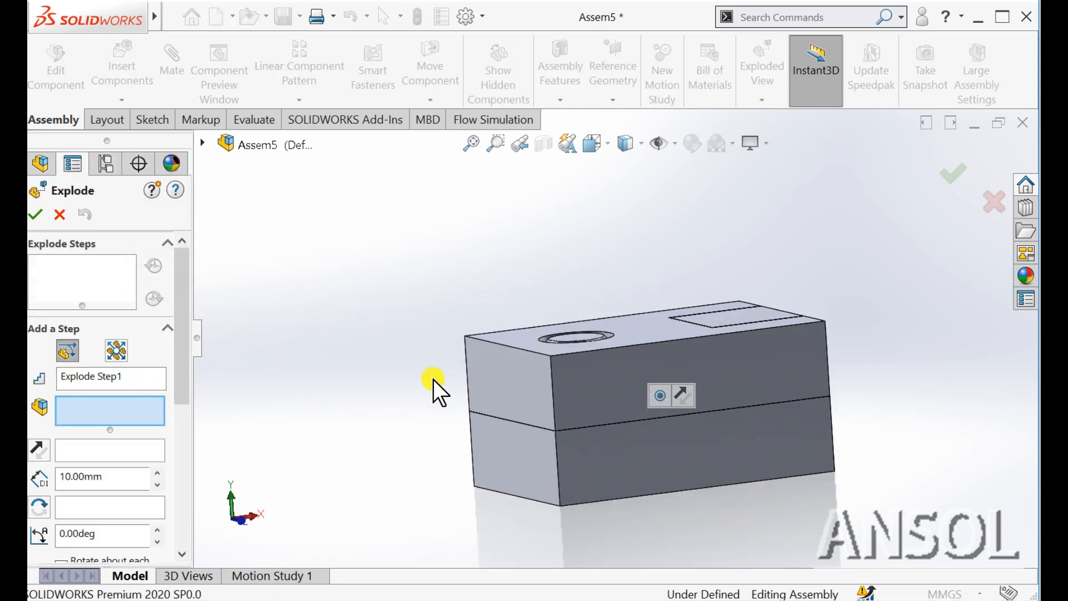
- Explode the Pin upward out of the blocks along the Y axis by about 41.7 mm
left_click(575, 337)
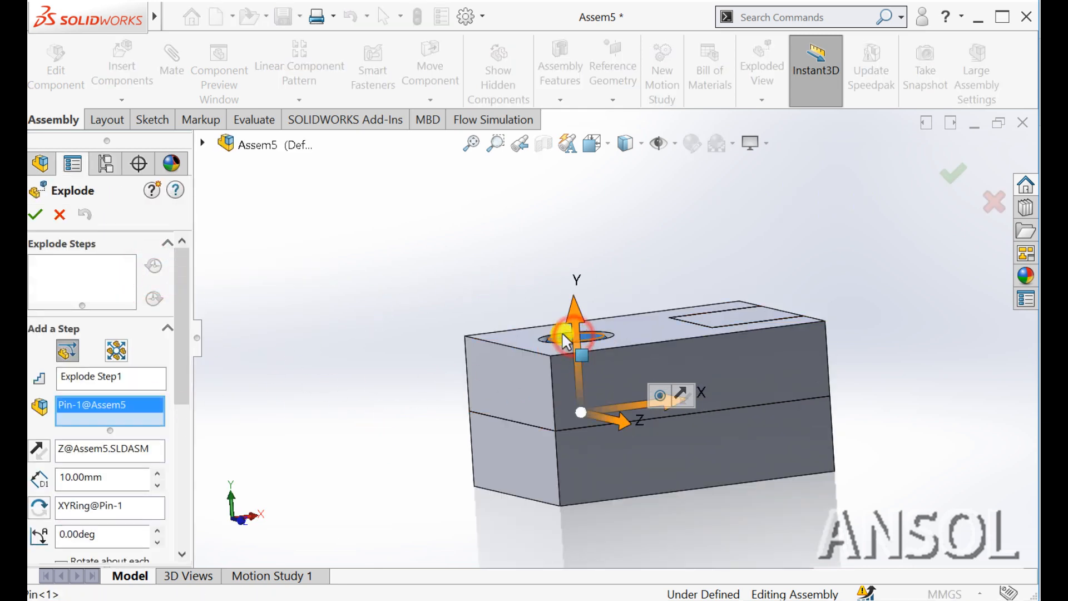
left_click_drag(574, 322, 561, 97)
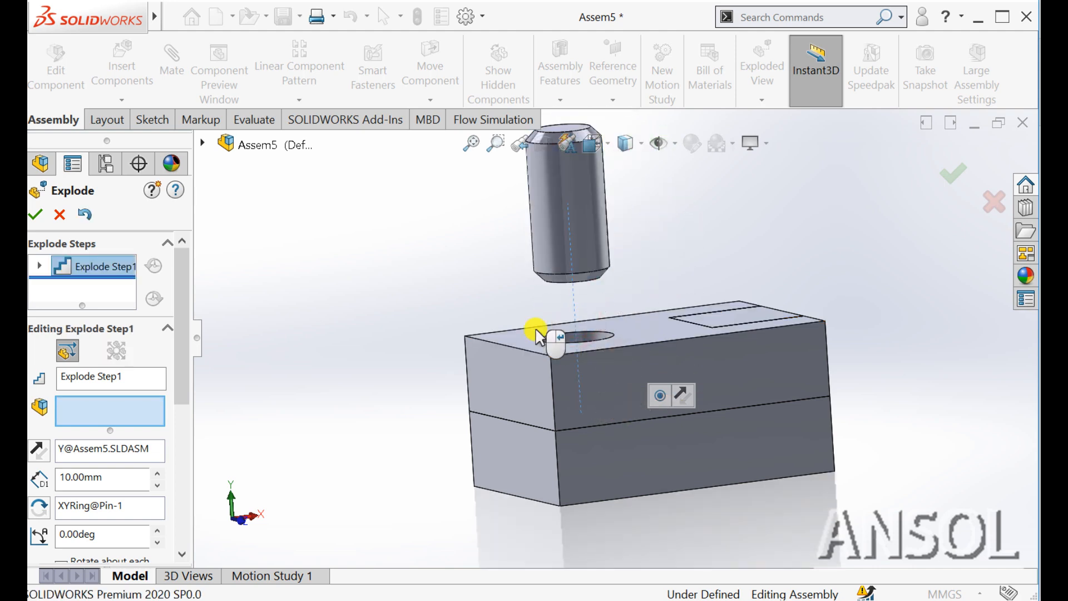
scroll(538, 343, "up", 2)
scroll(518, 356, "up", 3)
scroll(545, 307, "up", 2)
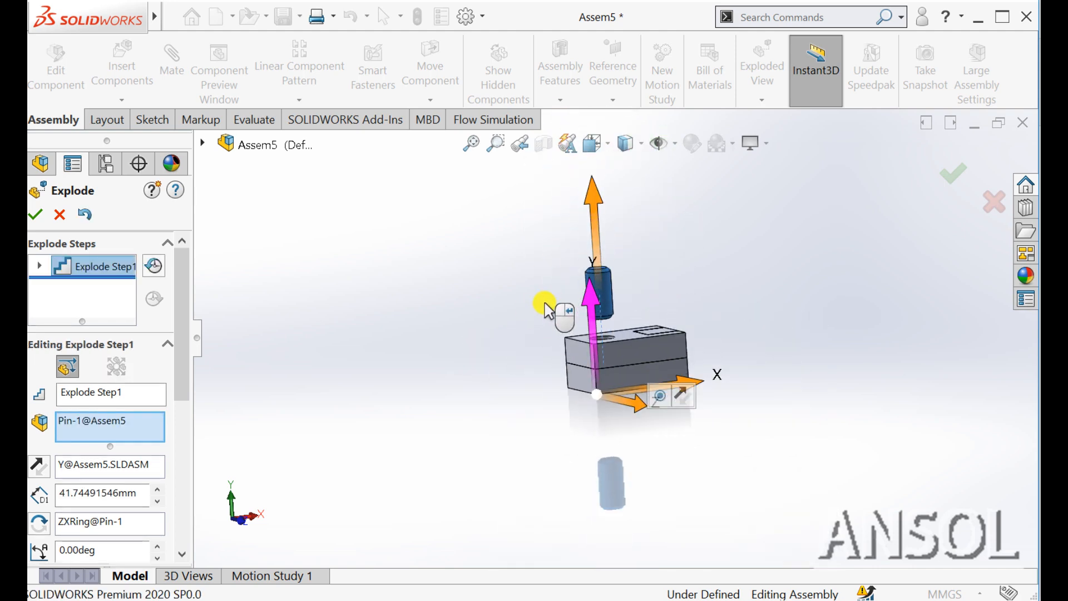
- Extend the Pin's upward explode distance along Y to about 63.8 mm and complete that explode step
mouse_move(598, 220)
left_mouse_down()
mouse_move(600, 199)
mouse_move(580, 212)
left_mouse_up()
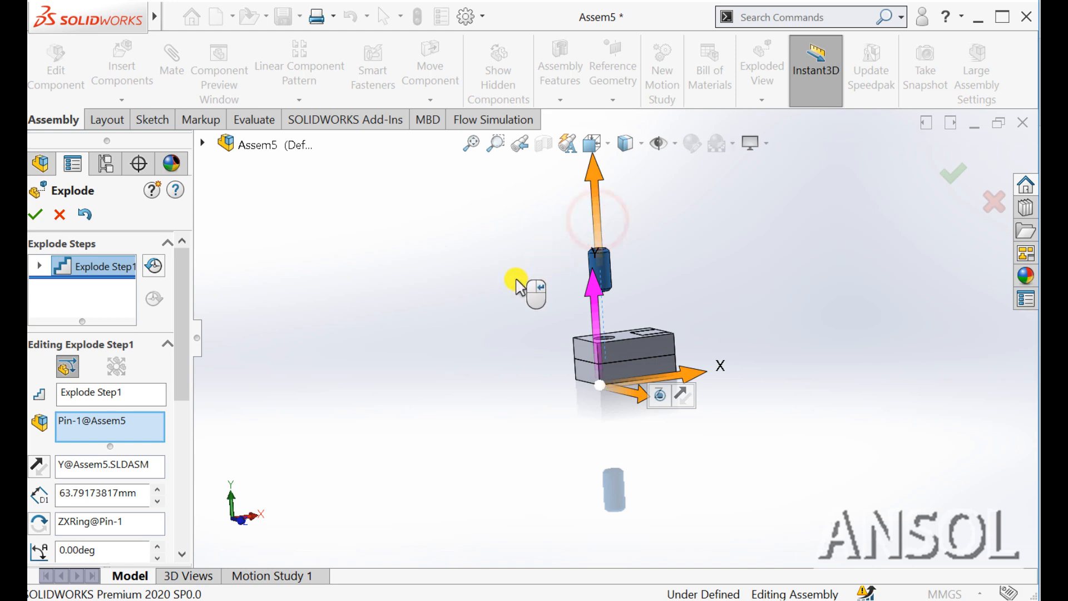
middle_click_drag(516, 281, 520, 294)
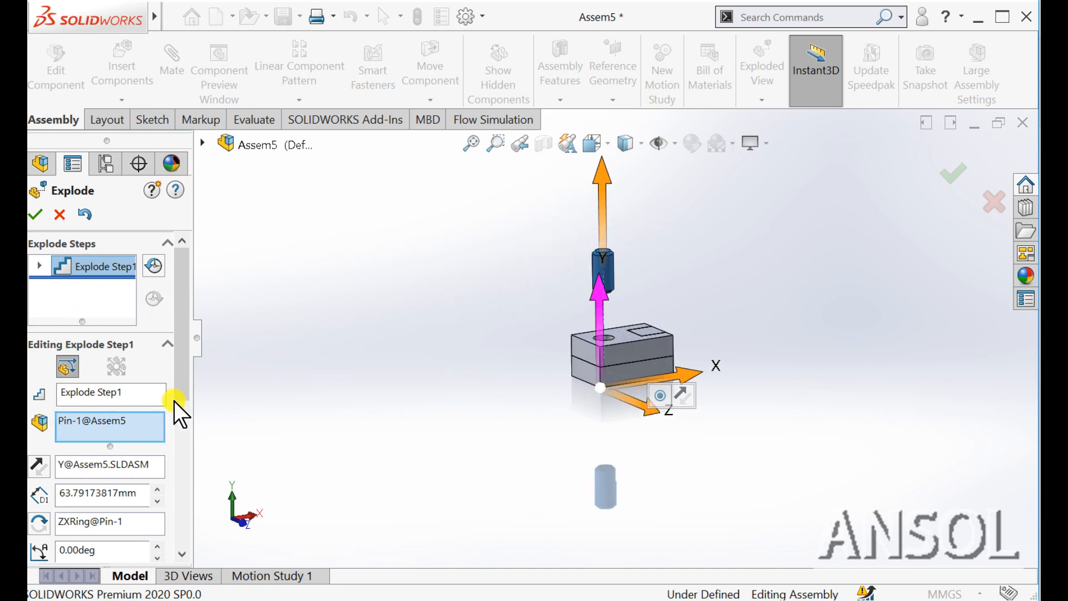
left_click_drag(174, 402, 185, 493)
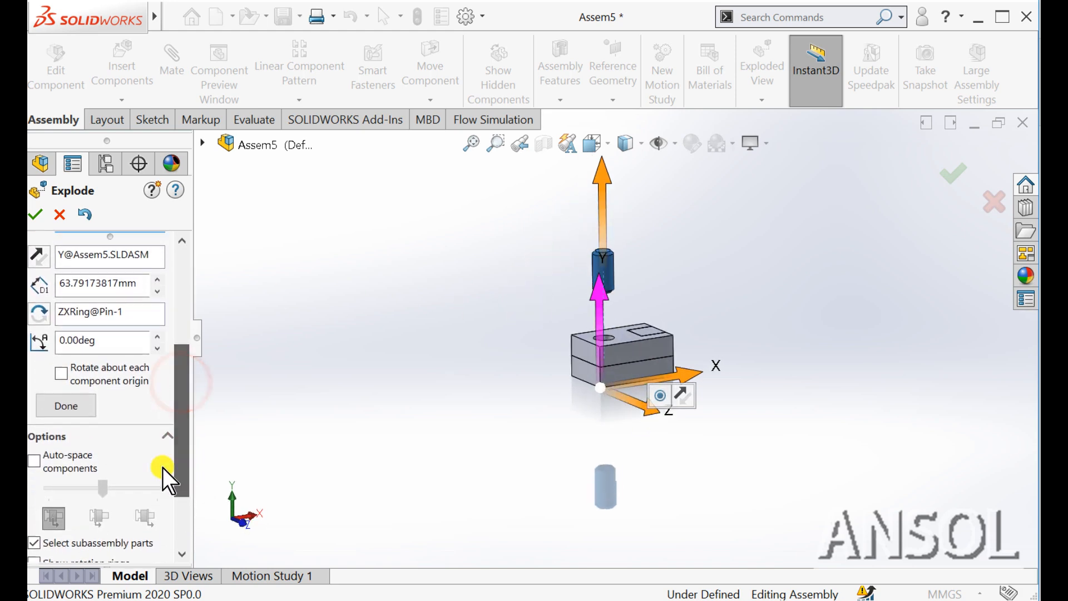
left_click(62, 405)
- Explode the Block Top upward along the Y axis by about 24.5 mm and accept the exploded view
left_click_drag(178, 414, 179, 339)
left_click(649, 355)
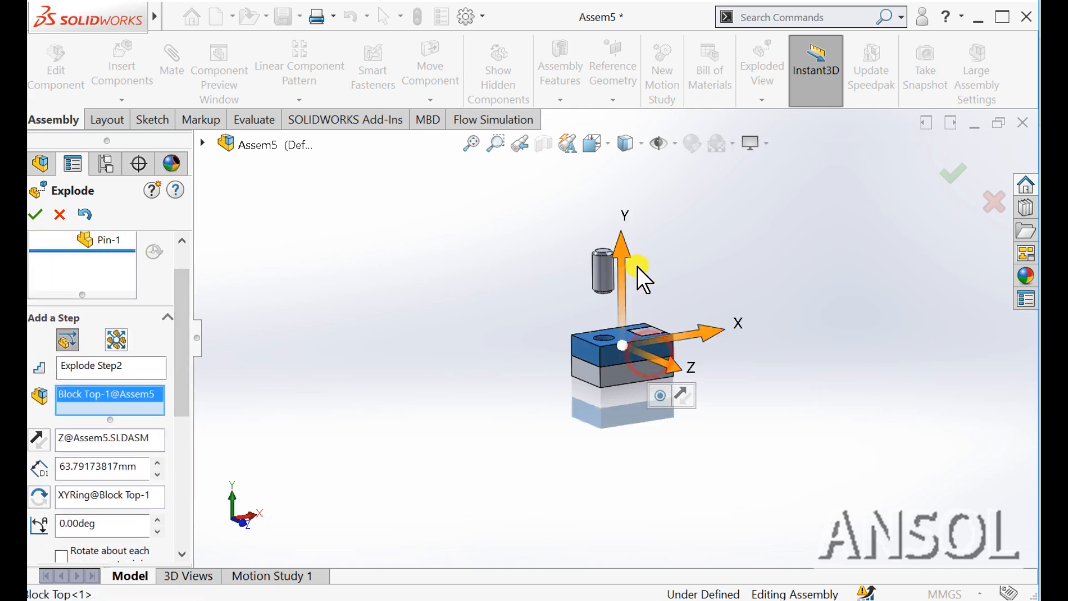
left_click_drag(623, 258, 624, 221)
scroll(685, 270, "down", 2)
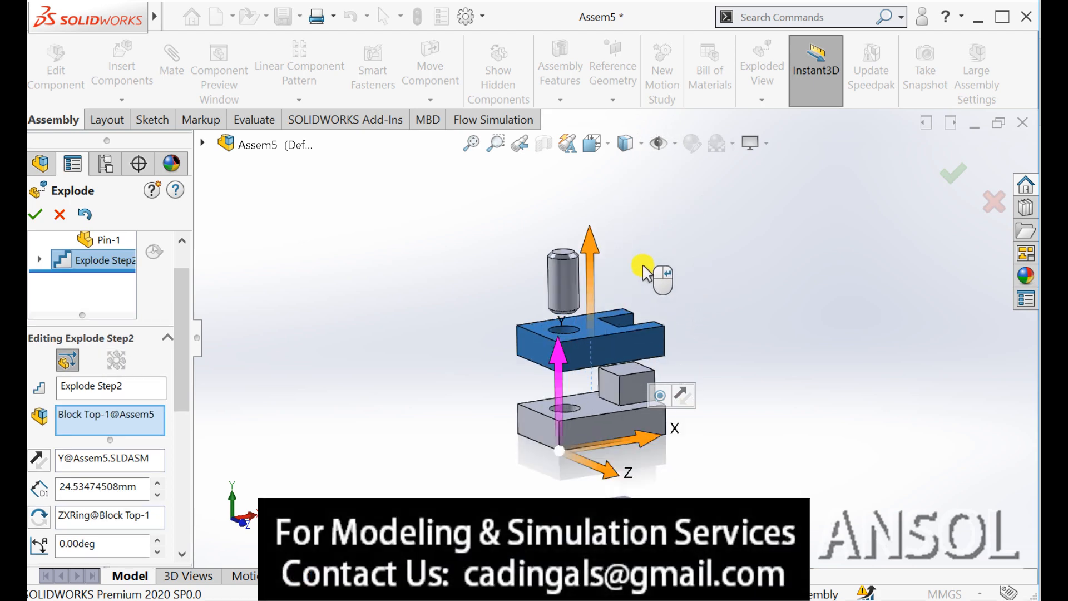
scroll(643, 269, "up", 2)
scroll(643, 418, "down", 2)
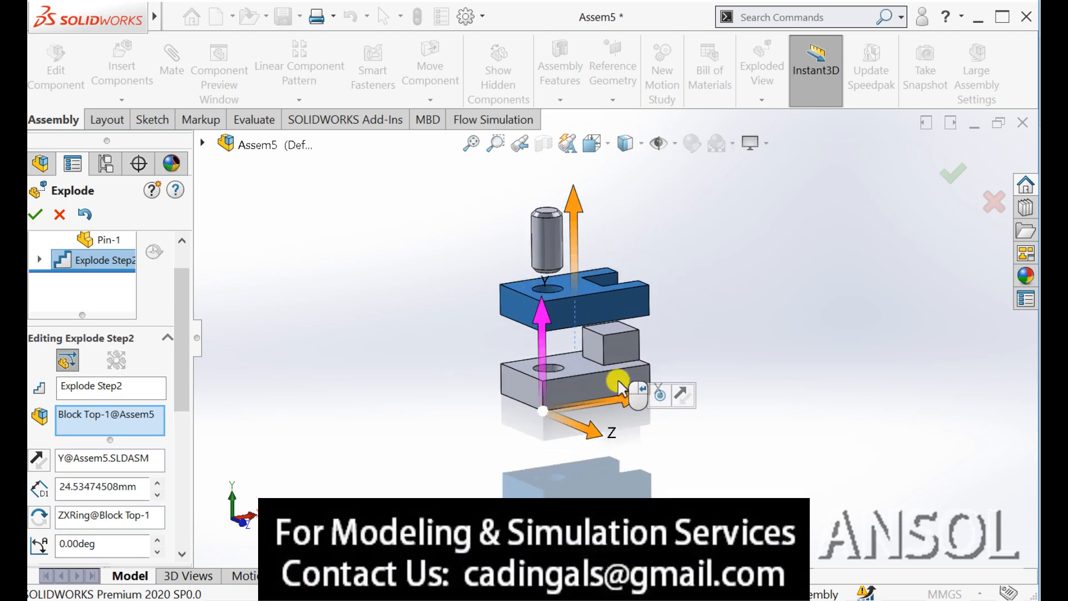
left_click(35, 215)
- Play the collapse animation of the exploded view stored under the Default configuration
middle_click_drag(395, 292, 621, 230)
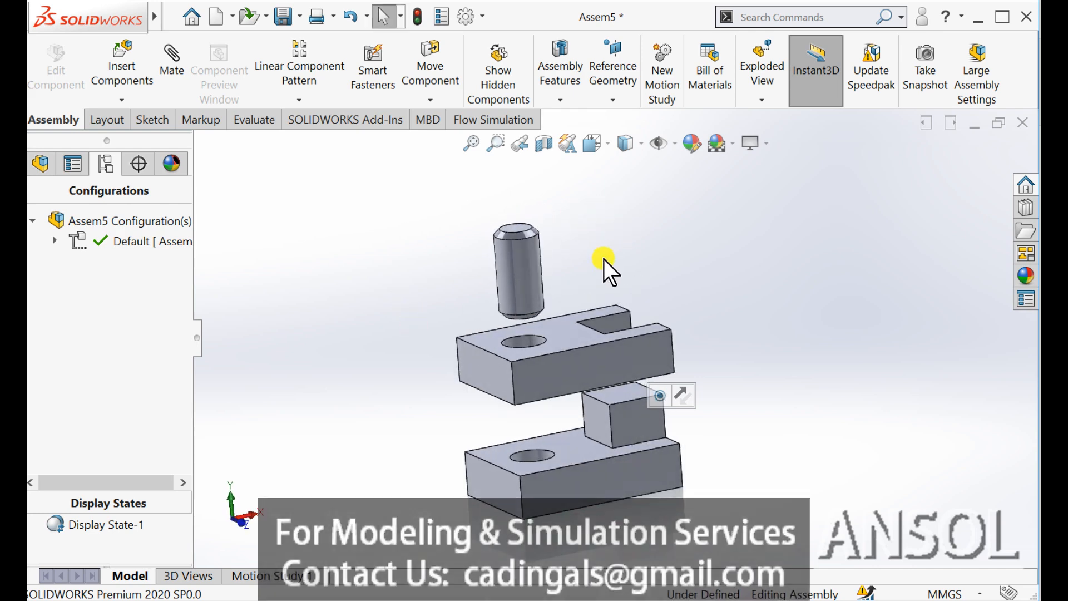
left_click(55, 241)
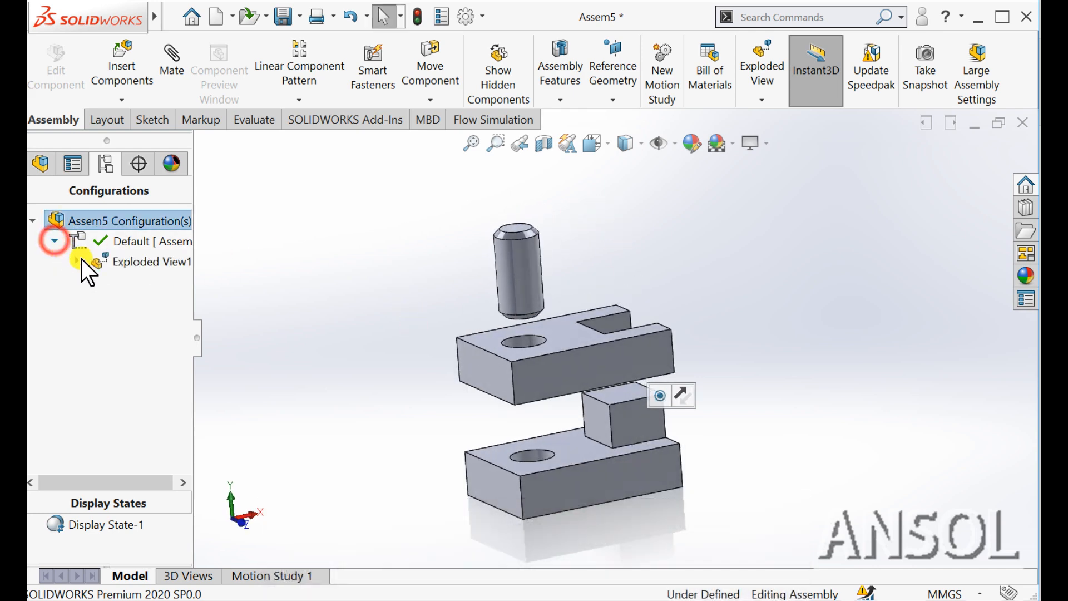
right_click(118, 262)
left_click(162, 300)
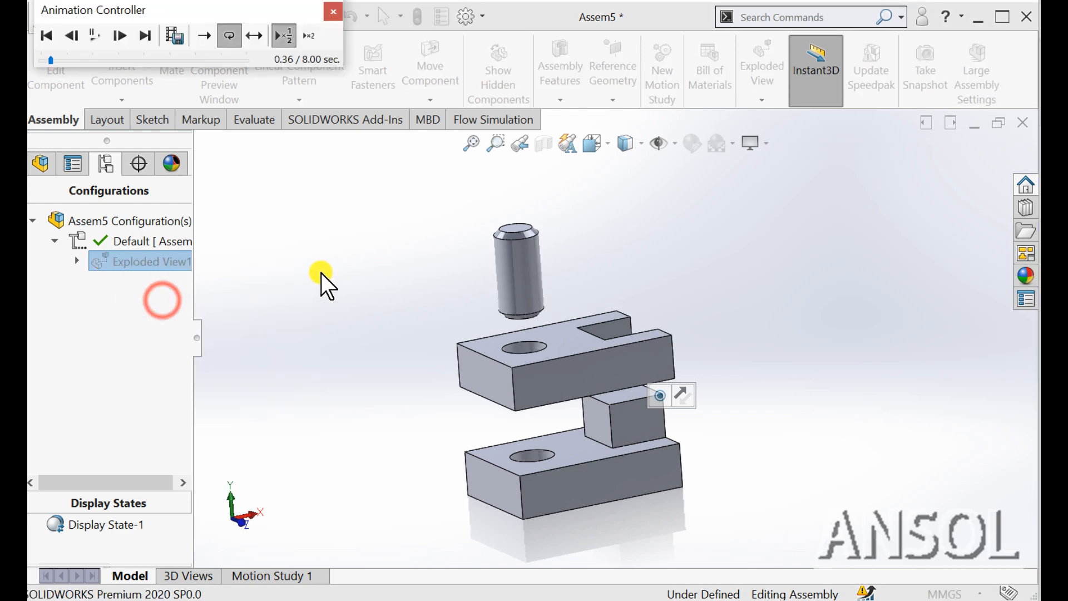